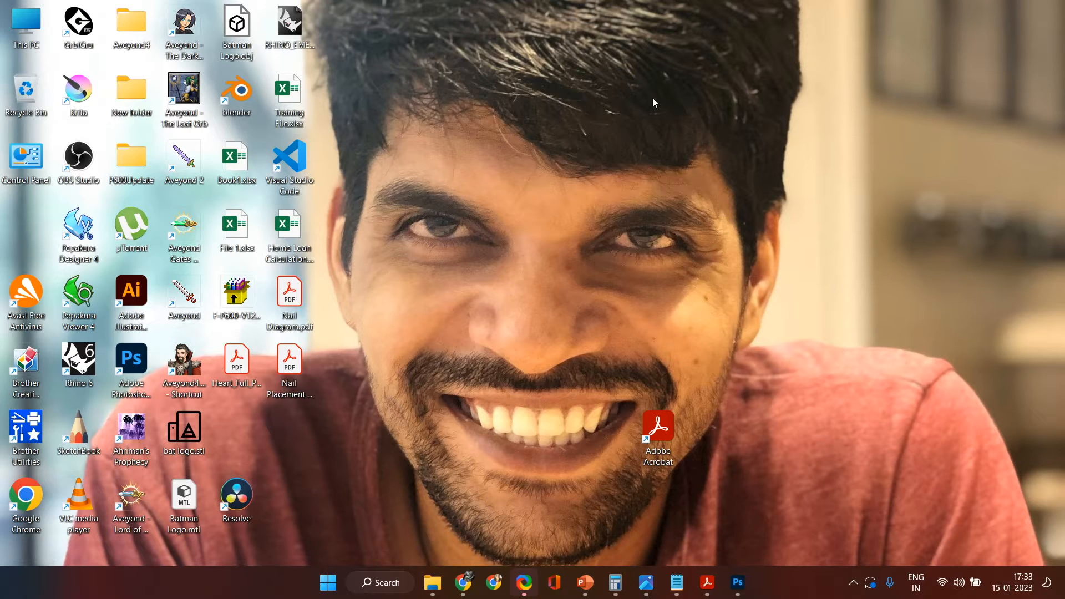
Step: Switch to Chrome and open the papercraft-maker.com website
{"action": "left_click", "coordinate": [464, 582]}
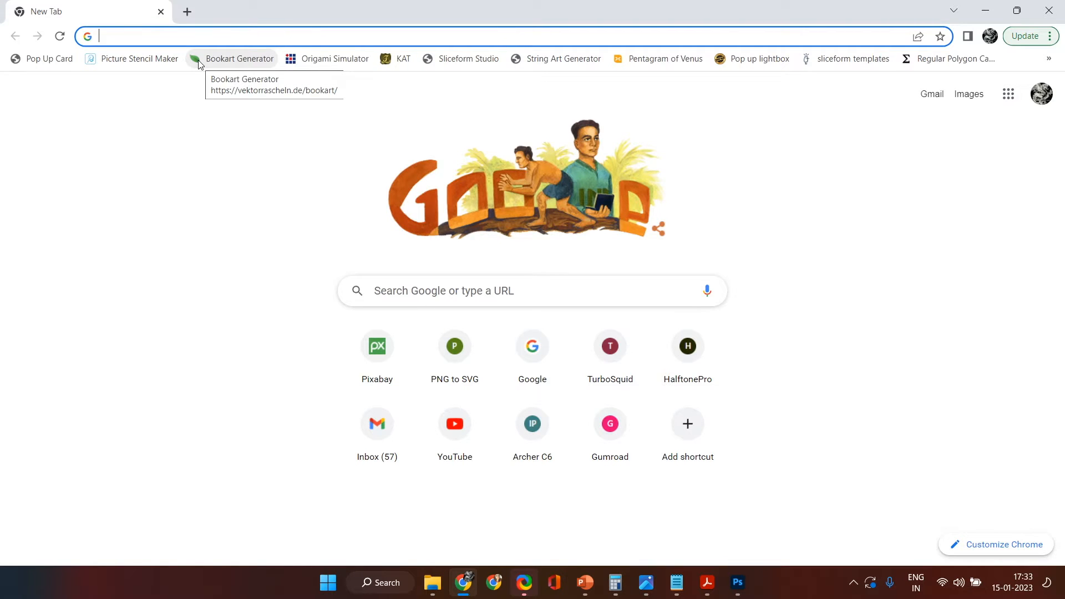
{"action": "type", "text": "pare"}
{"action": "key", "text": "BackSpace"}
{"action": "key", "text": "BackSpace"}
{"action": "type", "text": "p"}
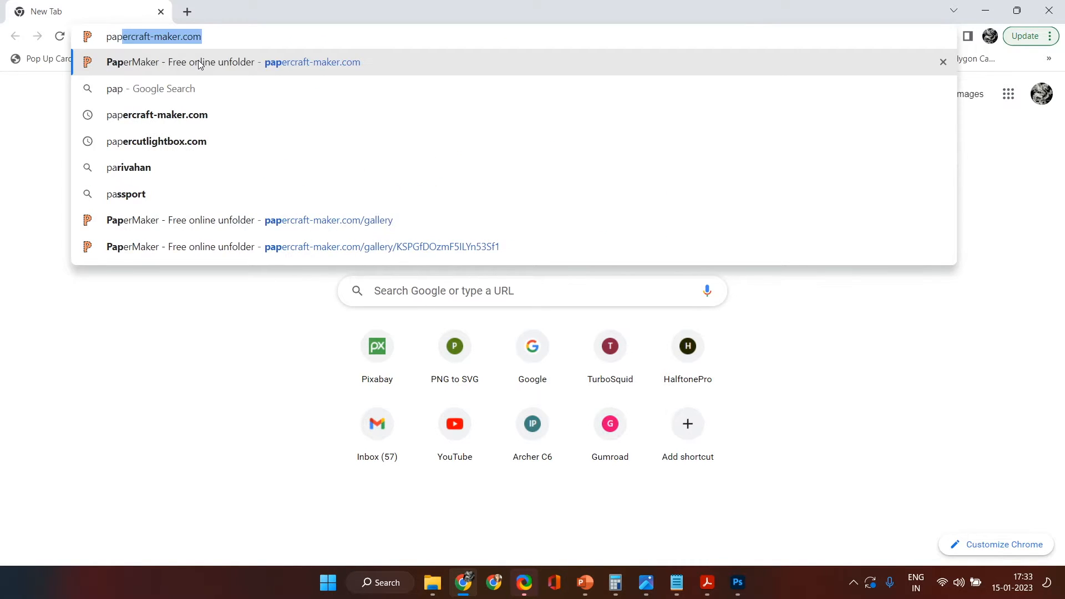
{"action": "type", "text": "er"}
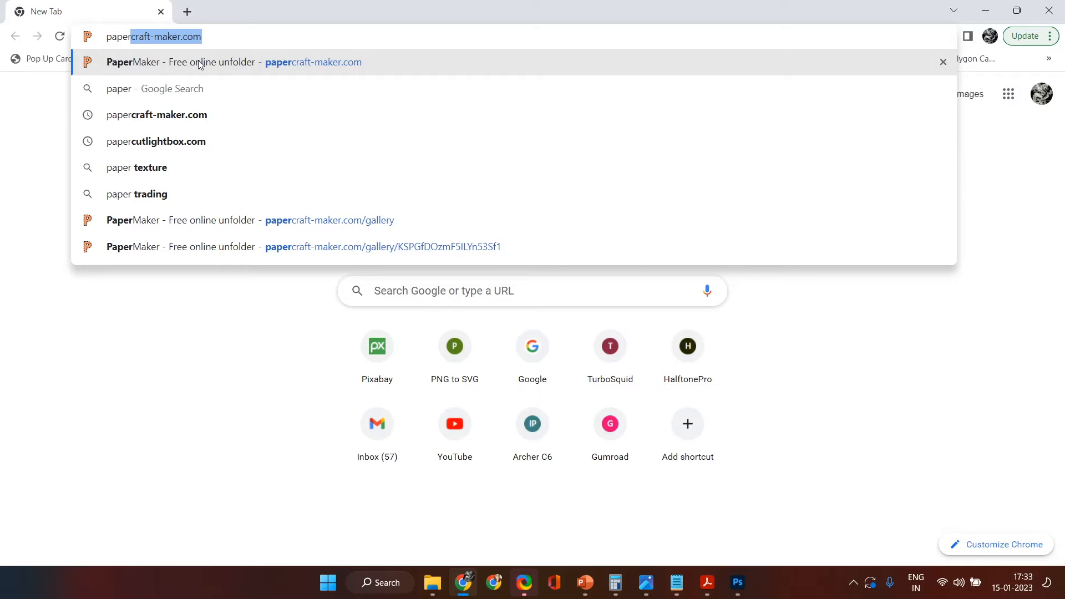
{"action": "left_click", "coordinate": [200, 65]}
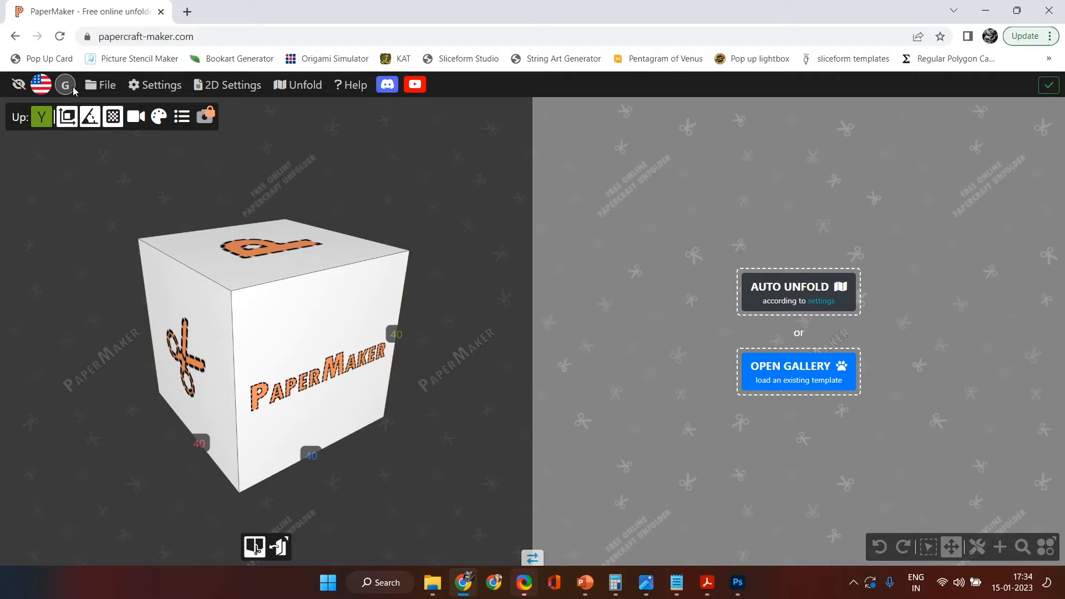
Step: Load love_heart.obj from the Downloads .obj search results into the 3D view and auto-unfold the heart model
{"action": "left_click", "coordinate": [433, 587]}
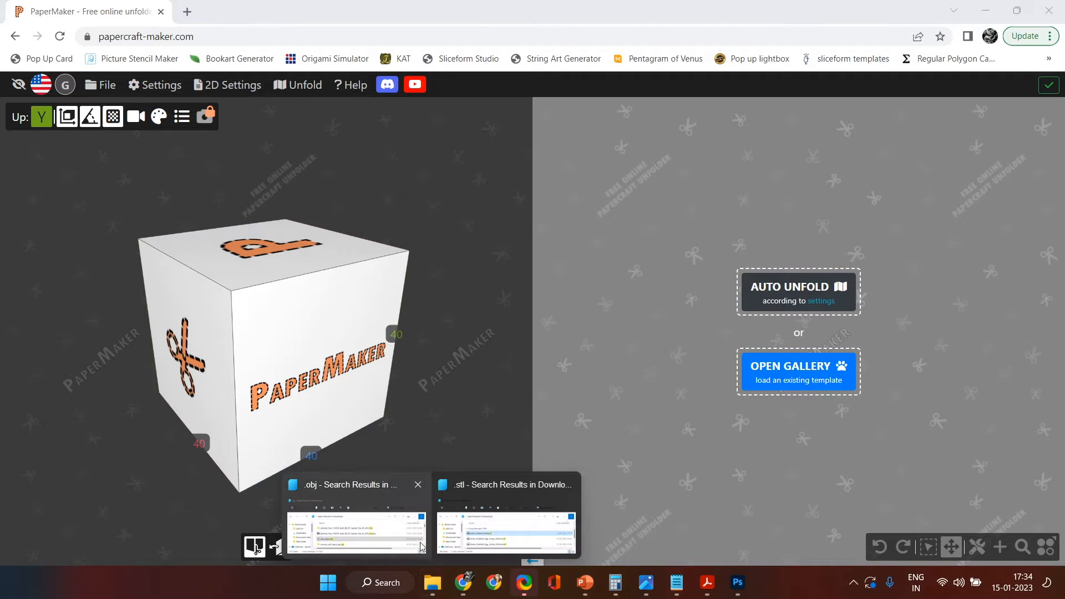
{"action": "left_click", "coordinate": [385, 528]}
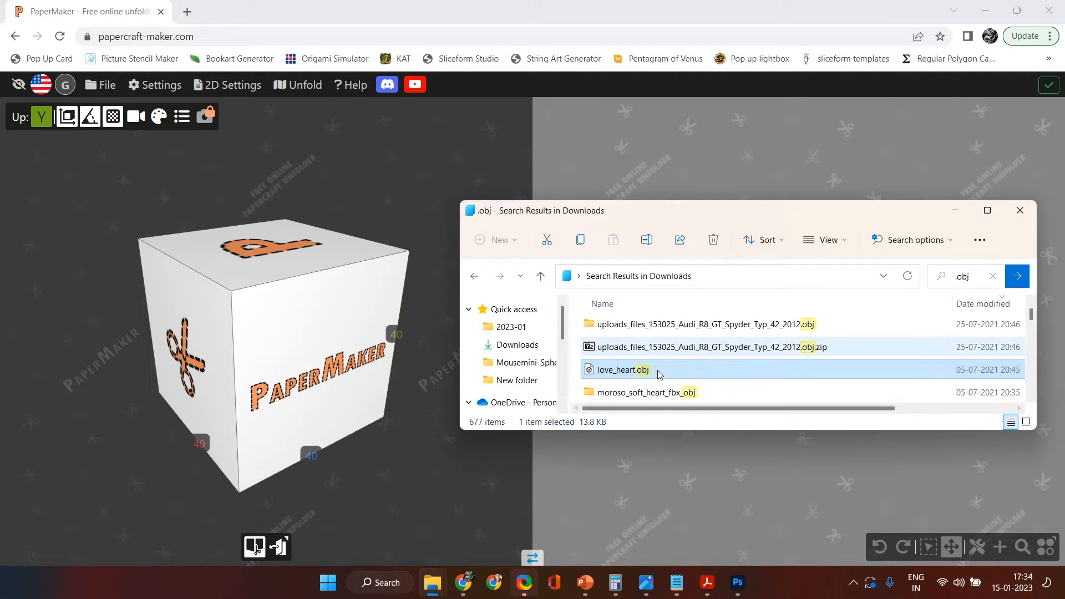
{"action": "left_click_drag", "start_coordinate": [666, 373], "coordinate": [295, 375]}
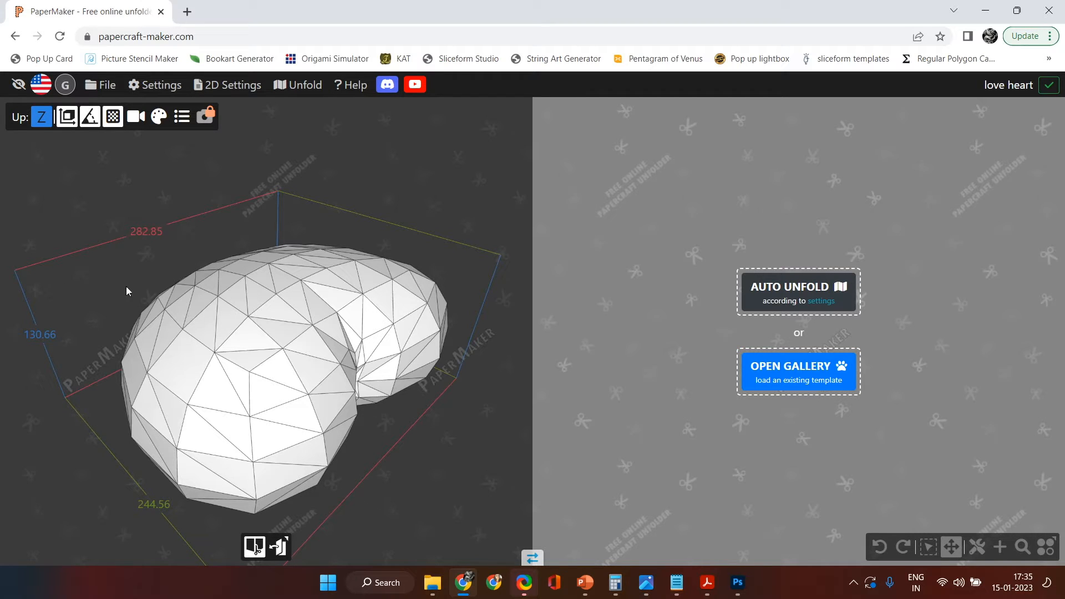
{"action": "left_click_drag", "start_coordinate": [125, 286], "coordinate": [344, 251]}
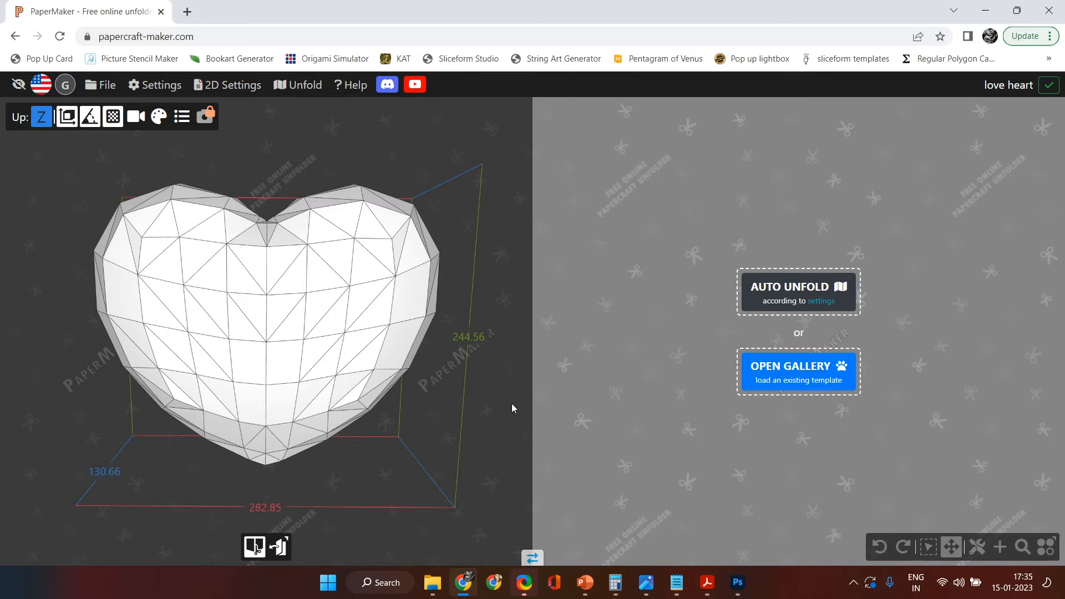
{"action": "left_click", "coordinate": [795, 300]}
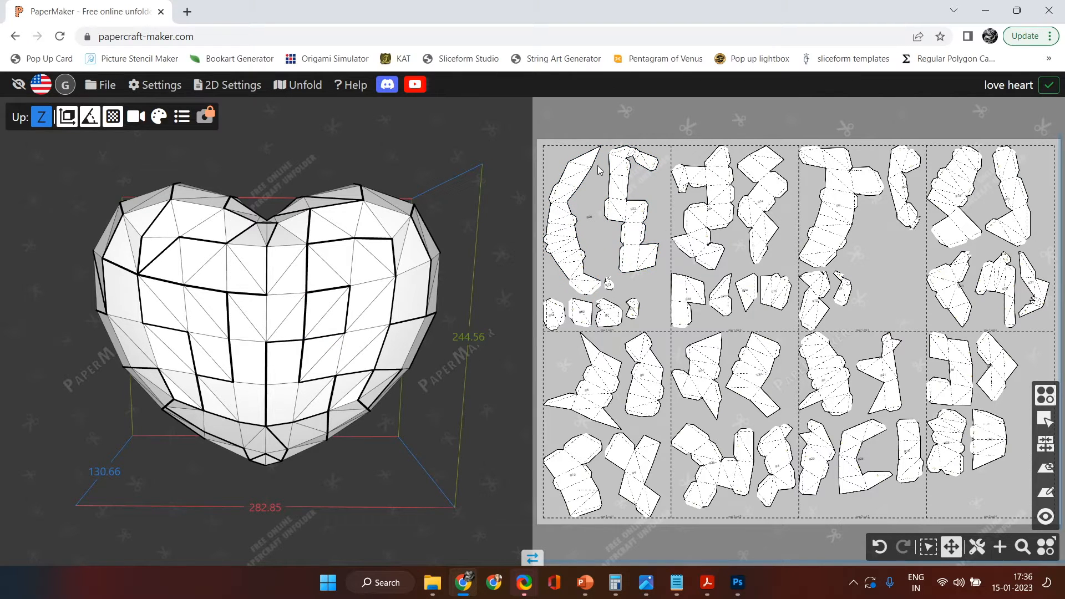
Step: Set the paper type of the unfolded layout to A, size 4
{"action": "left_click", "coordinate": [228, 86]}
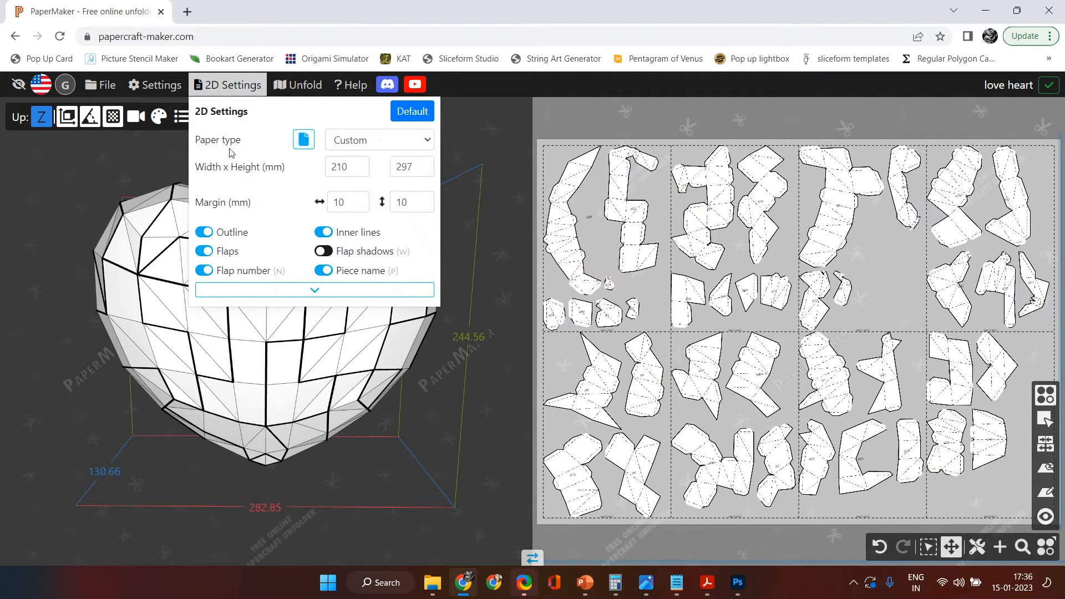
{"action": "left_click", "coordinate": [398, 145]}
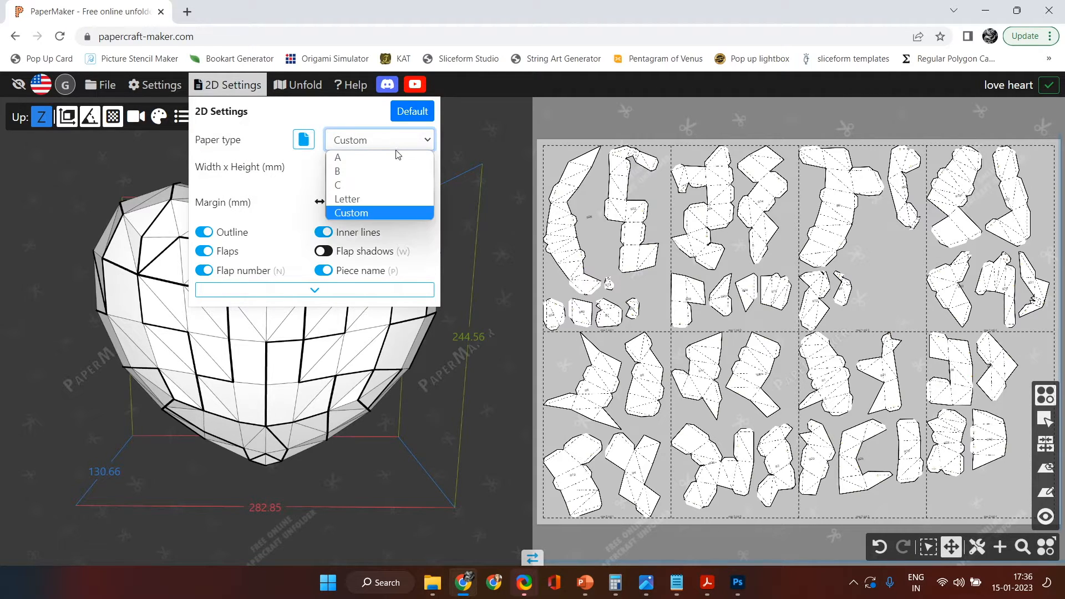
{"action": "left_click", "coordinate": [397, 159]}
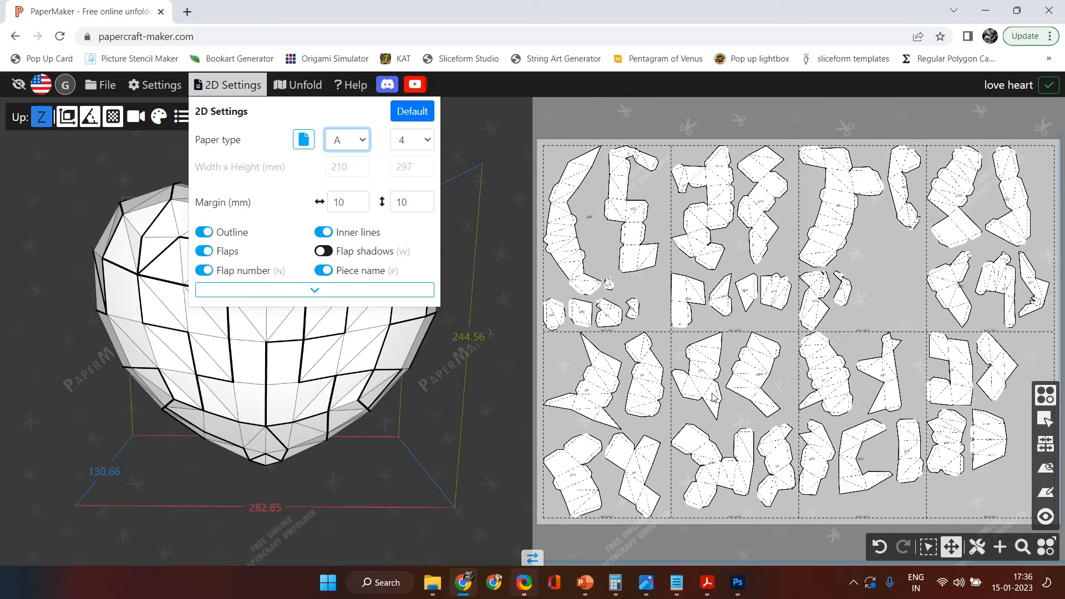
Step: Turn off the flap numbers on the unfolded pieces in the 2D settings
{"action": "scroll", "coordinate": [656, 285], "scroll_direction": "up", "scroll_amount": 2}
{"action": "scroll", "coordinate": [655, 285], "scroll_direction": "up", "scroll_amount": 1}
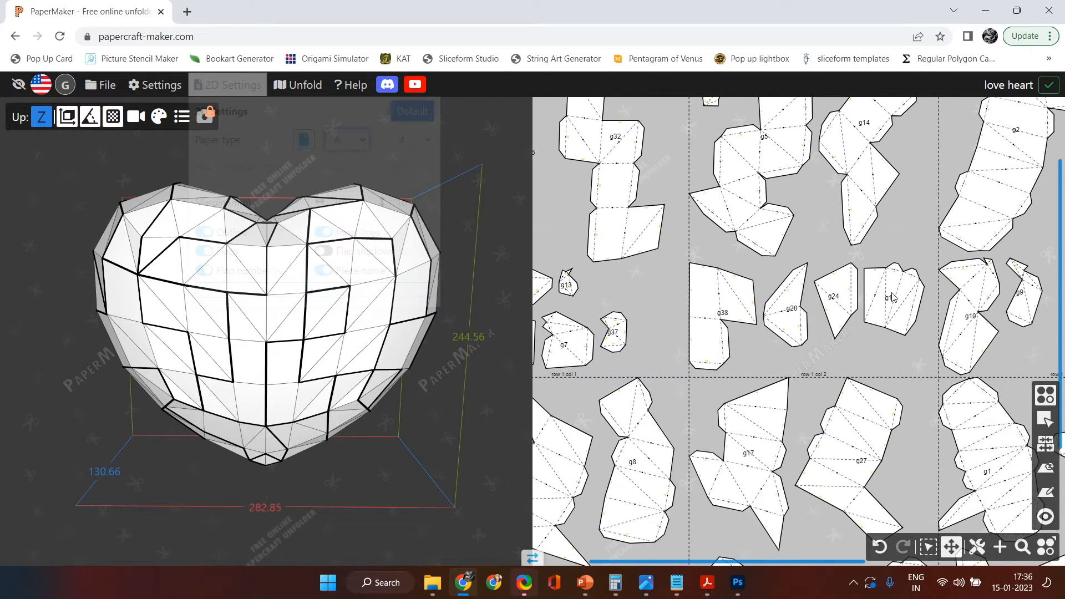
{"action": "scroll", "coordinate": [717, 348], "scroll_direction": "up", "scroll_amount": 2}
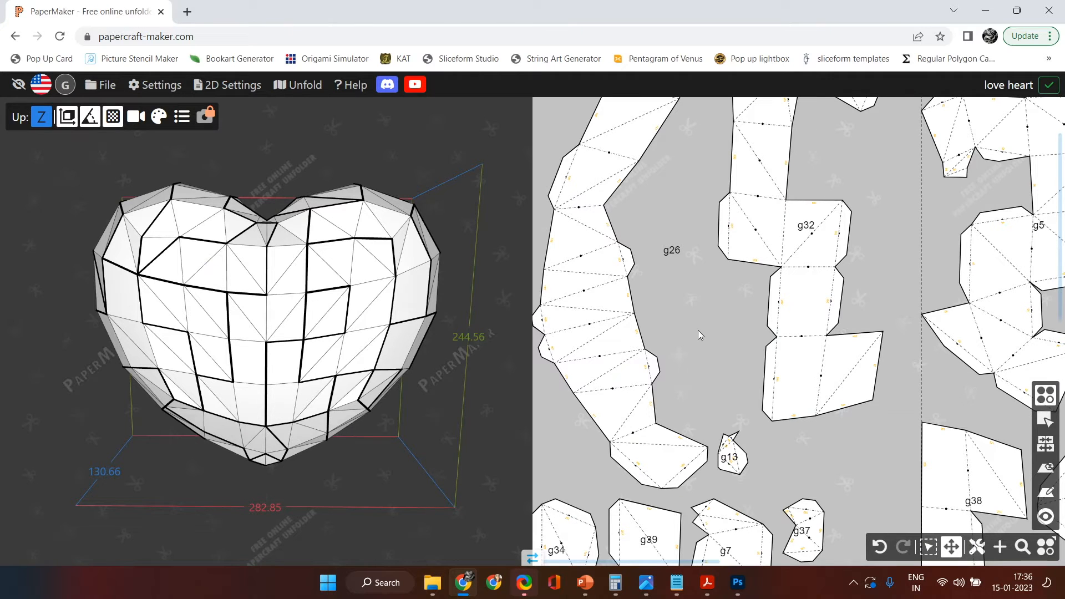
{"action": "scroll", "coordinate": [686, 307], "scroll_direction": "down", "scroll_amount": 2}
{"action": "scroll", "coordinate": [687, 306], "scroll_direction": "up", "scroll_amount": 4}
{"action": "left_click", "coordinate": [816, 192]}
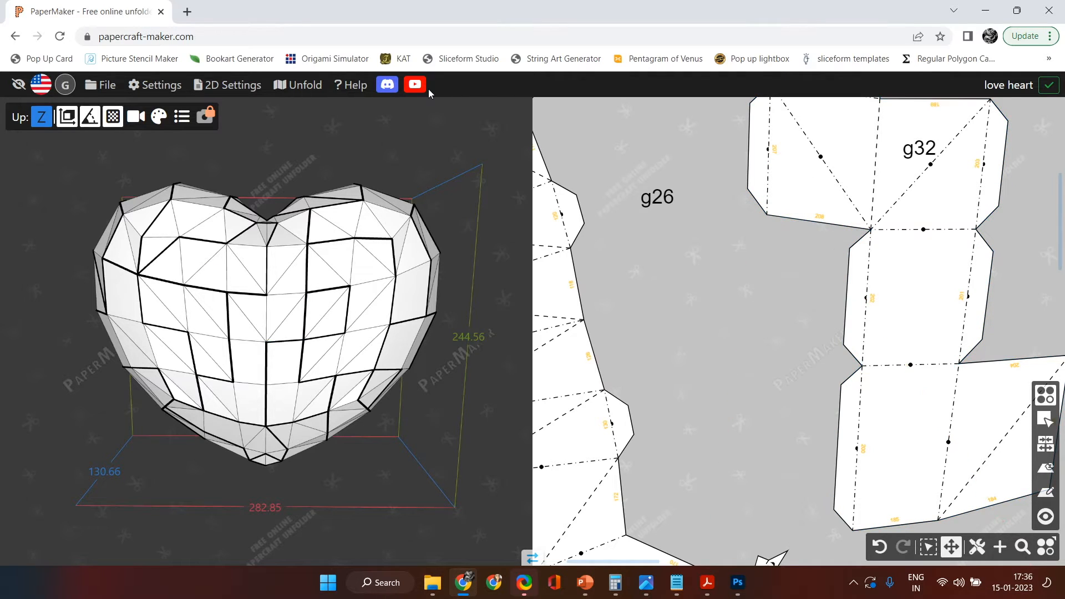
{"action": "left_click", "coordinate": [226, 87]}
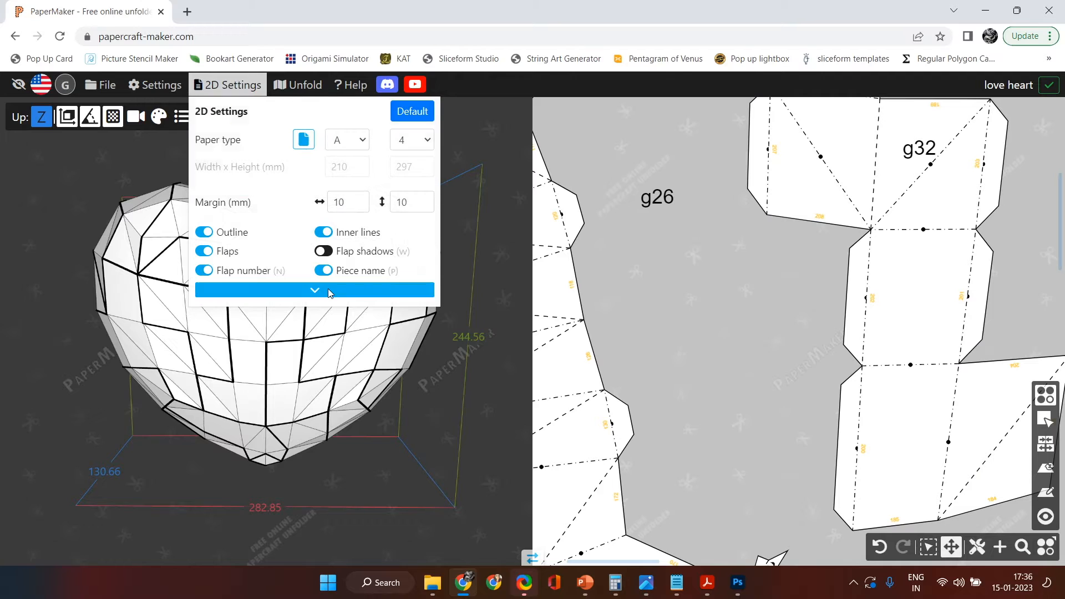
{"action": "left_click", "coordinate": [205, 271]}
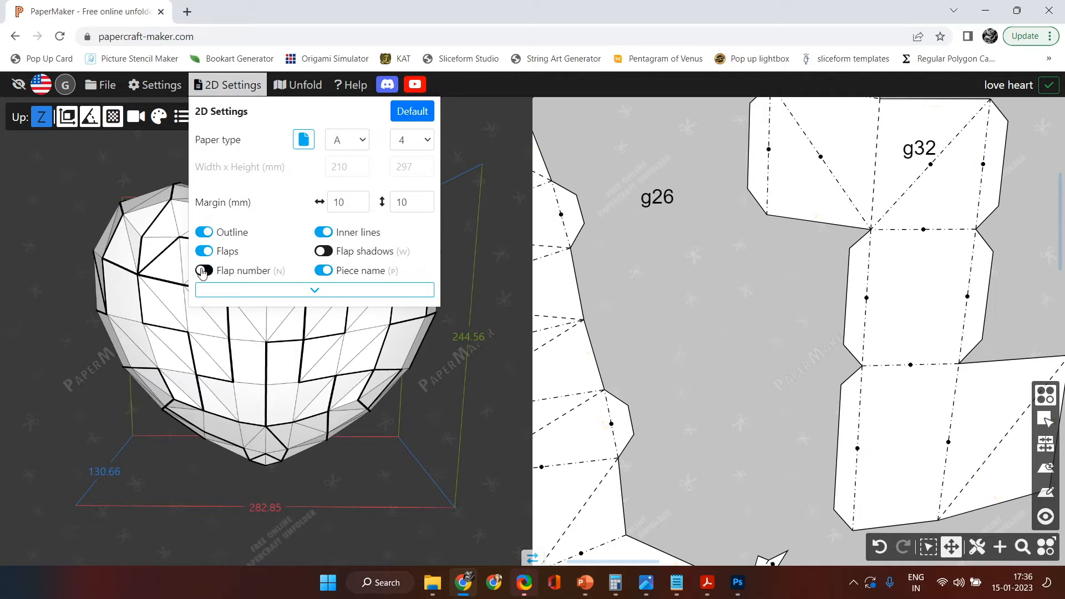
Step: Turn off the valley fold mark in the advanced 2D settings and close them
{"action": "left_click", "coordinate": [317, 287]}
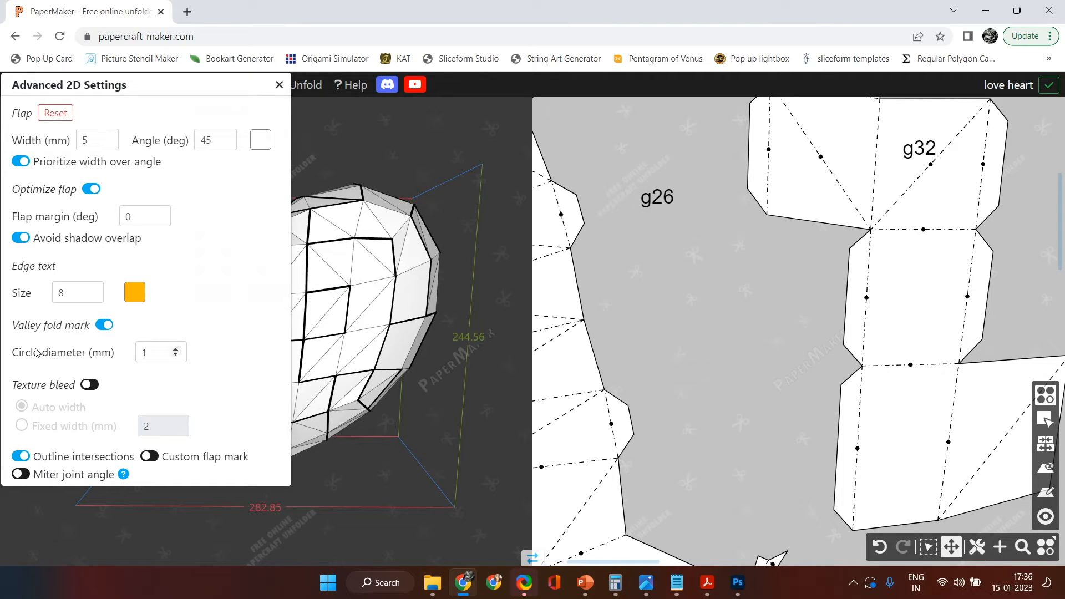
{"action": "left_click", "coordinate": [104, 325]}
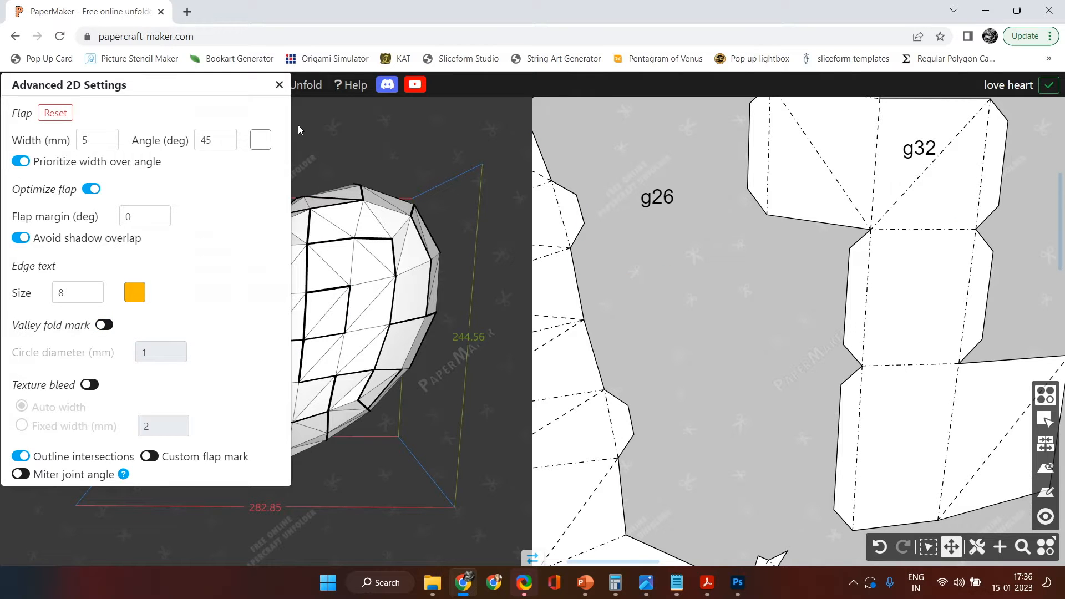
{"action": "left_click", "coordinate": [298, 129]}
Step: Select piece g32 on the first page and move it slightly to the right
{"action": "scroll", "coordinate": [767, 381], "scroll_direction": "down", "scroll_amount": 1}
{"action": "scroll", "coordinate": [766, 380], "scroll_direction": "down", "scroll_amount": 5}
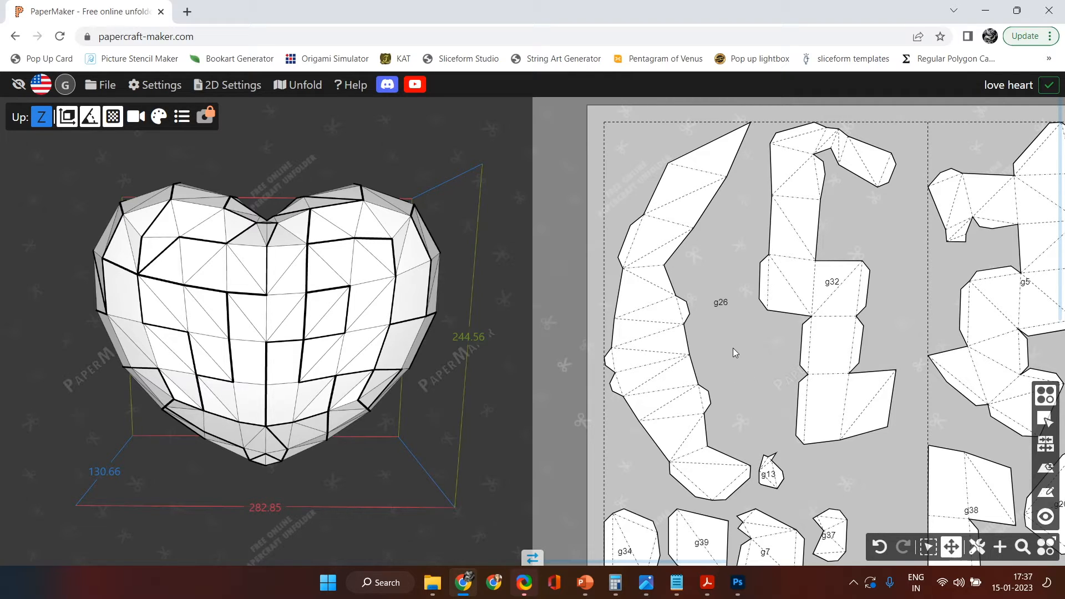
{"action": "left_click_drag", "start_coordinate": [921, 280], "coordinate": [824, 276]}
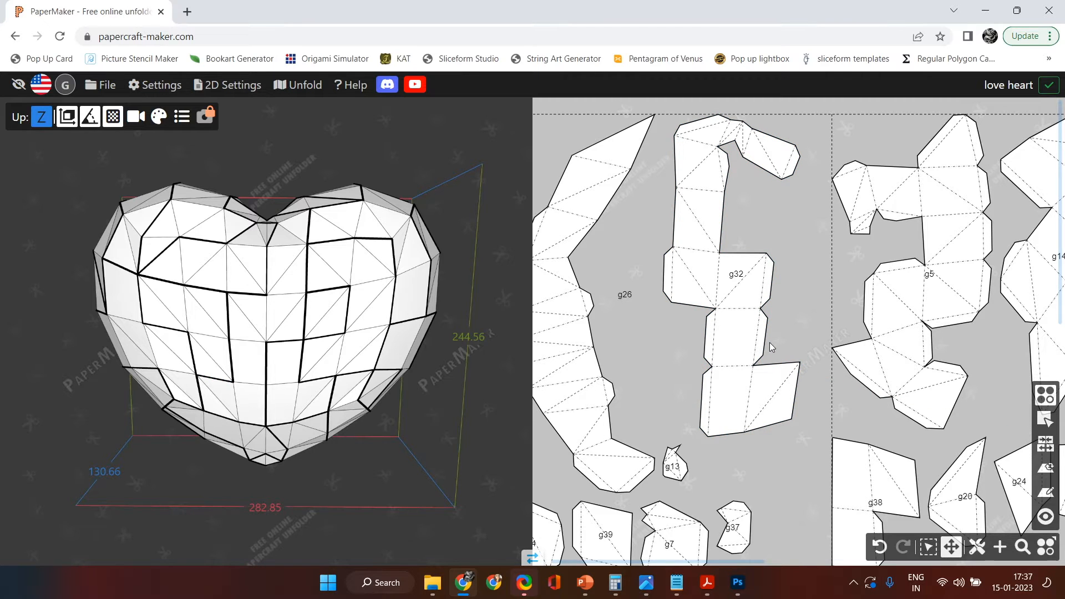
{"action": "left_click", "coordinate": [737, 348]}
{"action": "left_click_drag", "start_coordinate": [736, 350], "coordinate": [767, 358]}
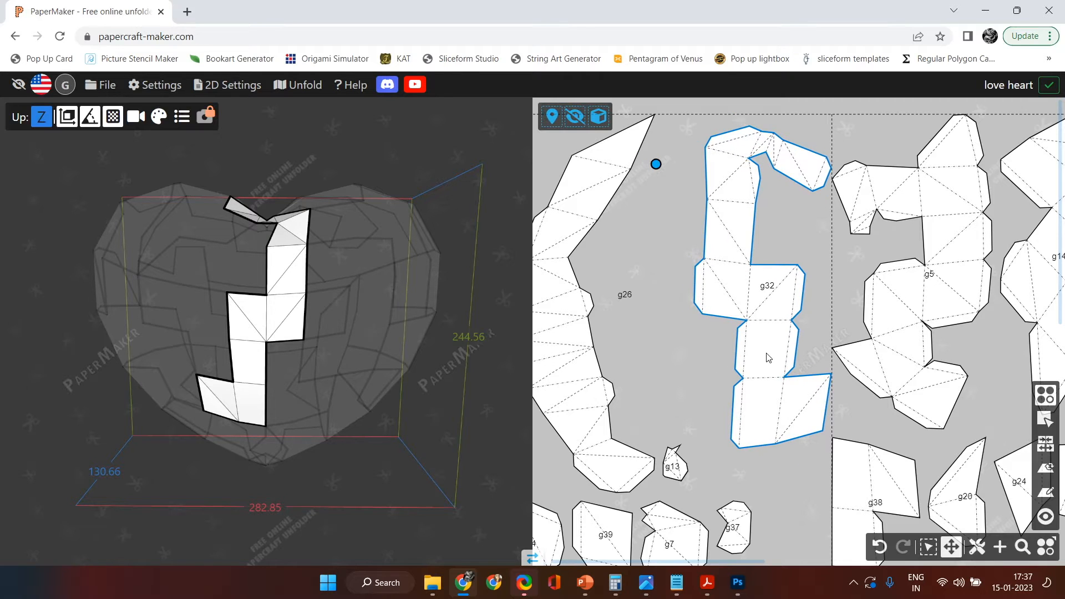
Step: Nudge piece g32 slightly left and reposition its label inside the left face of the piece's middle section
{"action": "left_click", "coordinate": [771, 298]}
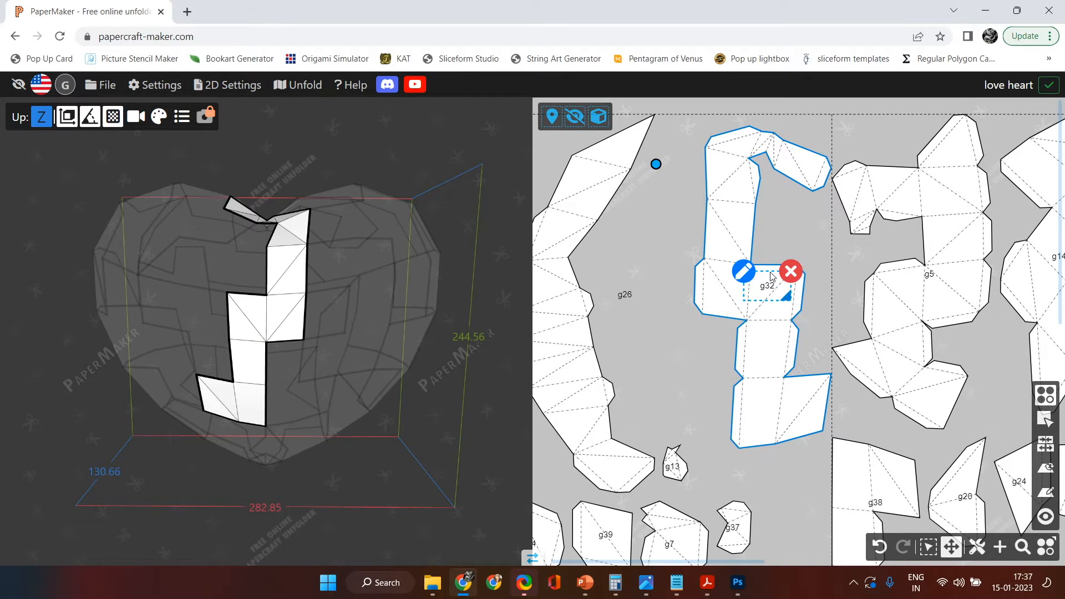
{"action": "mouse_move", "coordinate": [771, 276]}
{"action": "left_mouse_down"}
{"action": "mouse_move", "coordinate": [745, 305]}
{"action": "mouse_move", "coordinate": [717, 199]}
{"action": "mouse_move", "coordinate": [690, 309]}
{"action": "mouse_move", "coordinate": [746, 299]}
{"action": "mouse_move", "coordinate": [693, 252]}
{"action": "mouse_move", "coordinate": [642, 245]}
{"action": "left_mouse_up"}
{"action": "mouse_move", "coordinate": [759, 288]}
{"action": "left_mouse_down"}
{"action": "mouse_move", "coordinate": [730, 264]}
{"action": "mouse_move", "coordinate": [751, 300]}
{"action": "left_mouse_up"}
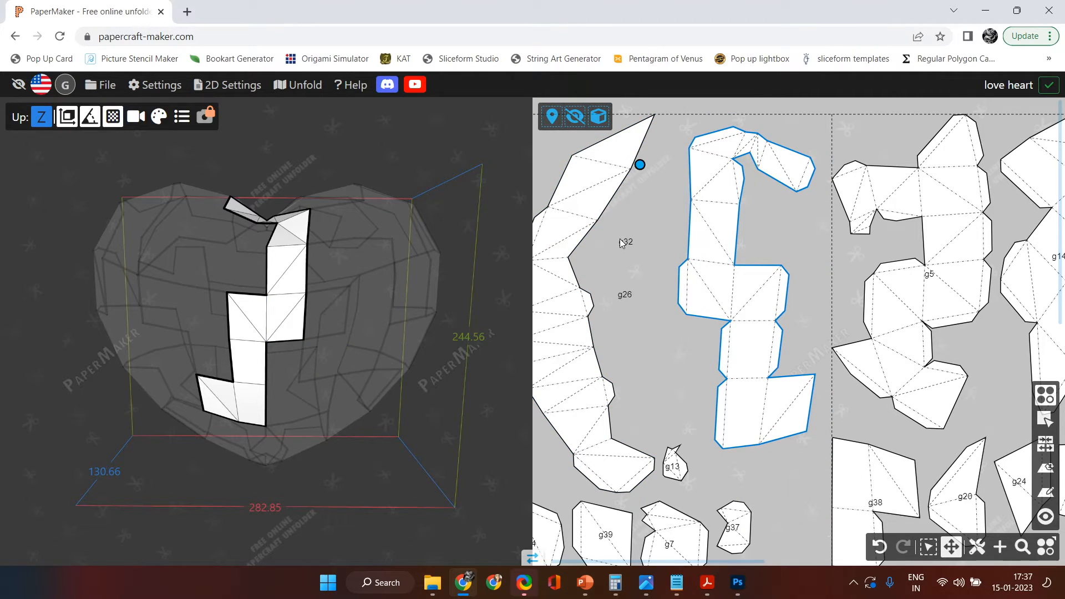
{"action": "left_click_drag", "start_coordinate": [621, 238], "coordinate": [725, 283]}
{"action": "left_click_drag", "start_coordinate": [725, 286], "coordinate": [725, 292]}
Step: Change the text of the g32 piece label to 32
{"action": "mouse_move", "coordinate": [730, 296]}
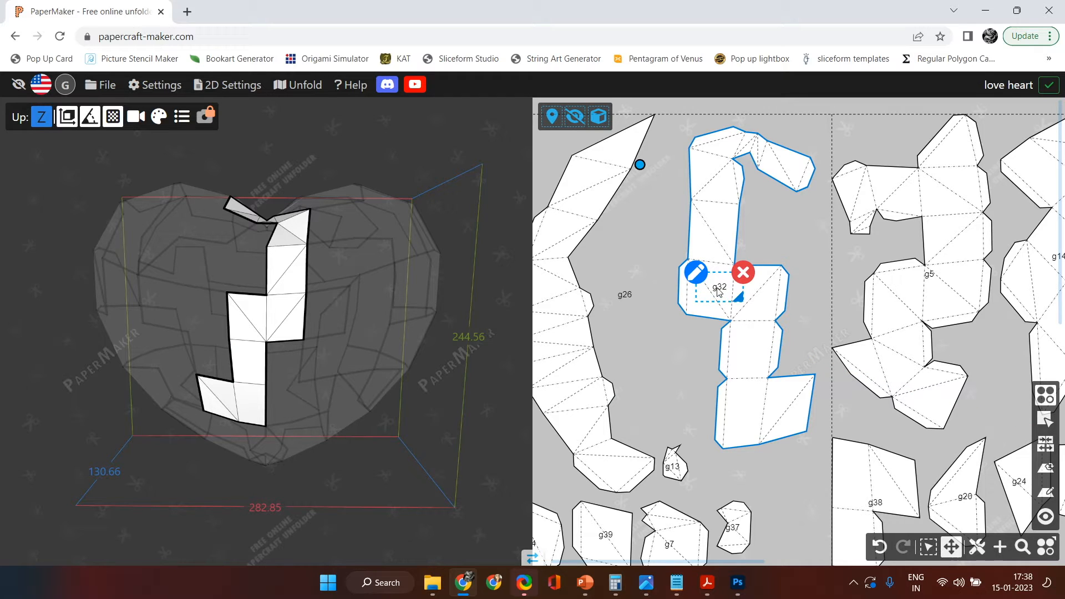
{"action": "left_click", "coordinate": [696, 272]}
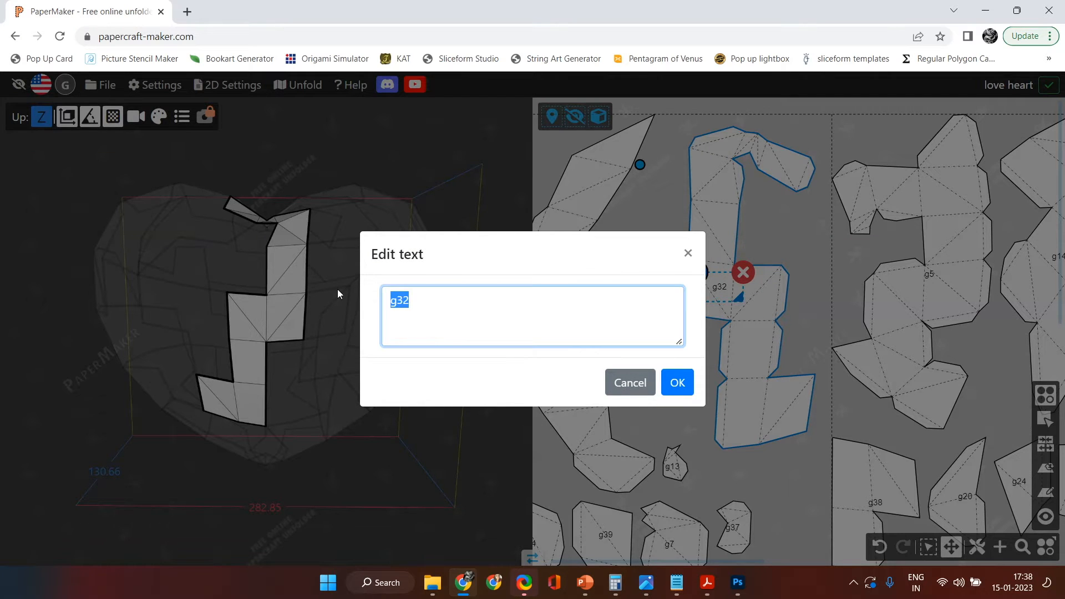
{"action": "type", "text": "32"}
{"action": "left_click", "coordinate": [677, 382]}
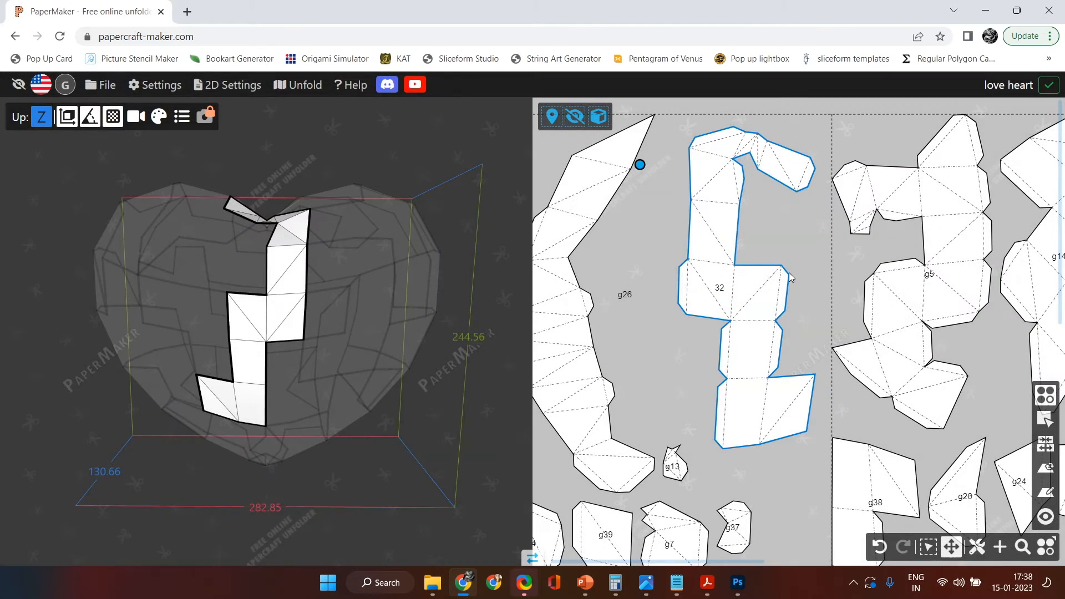
Step: Try to delete the 32 label from its piece
{"action": "left_click", "coordinate": [741, 300]}
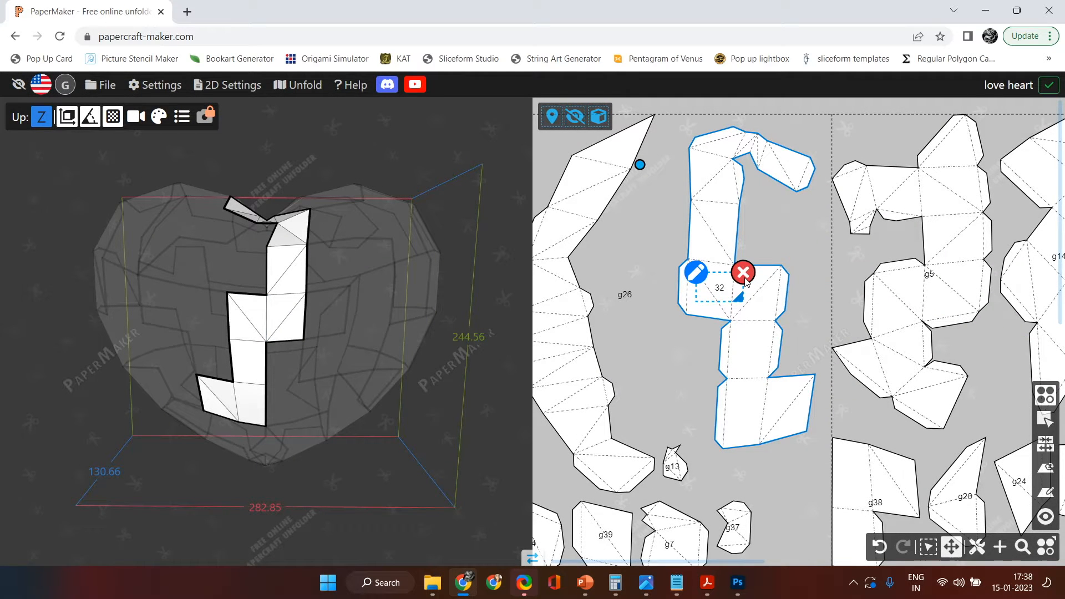
{"action": "left_click", "coordinate": [744, 277]}
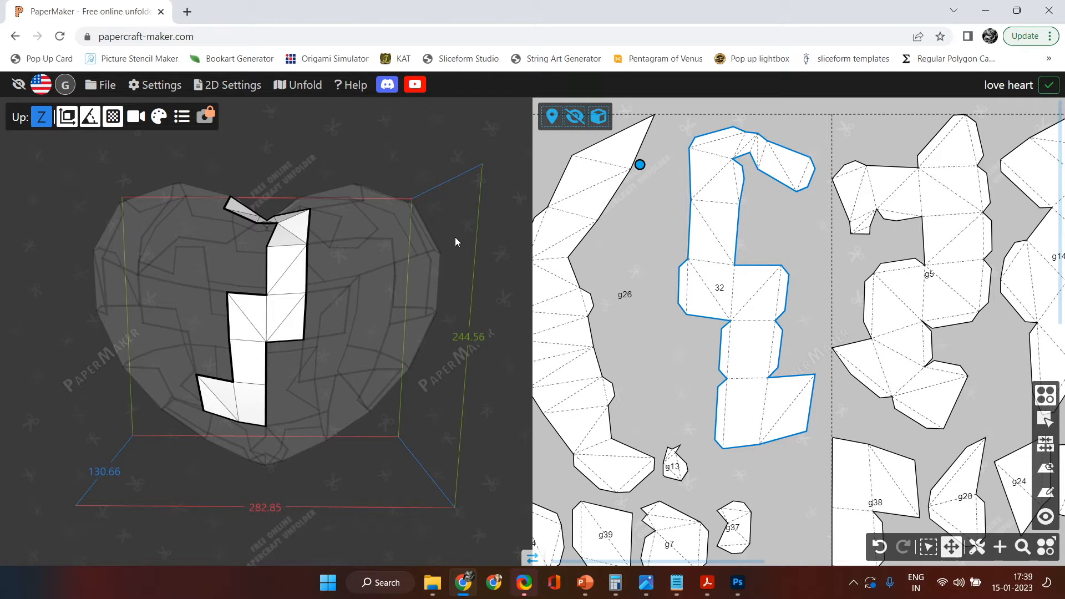
Step: Orbit the heart model to check where the selected piece 32 sits, and locate that piece in the 2D layout
{"action": "left_click_drag", "start_coordinate": [455, 238], "coordinate": [409, 446]}
{"action": "left_click_drag", "start_coordinate": [417, 396], "coordinate": [521, 222]}
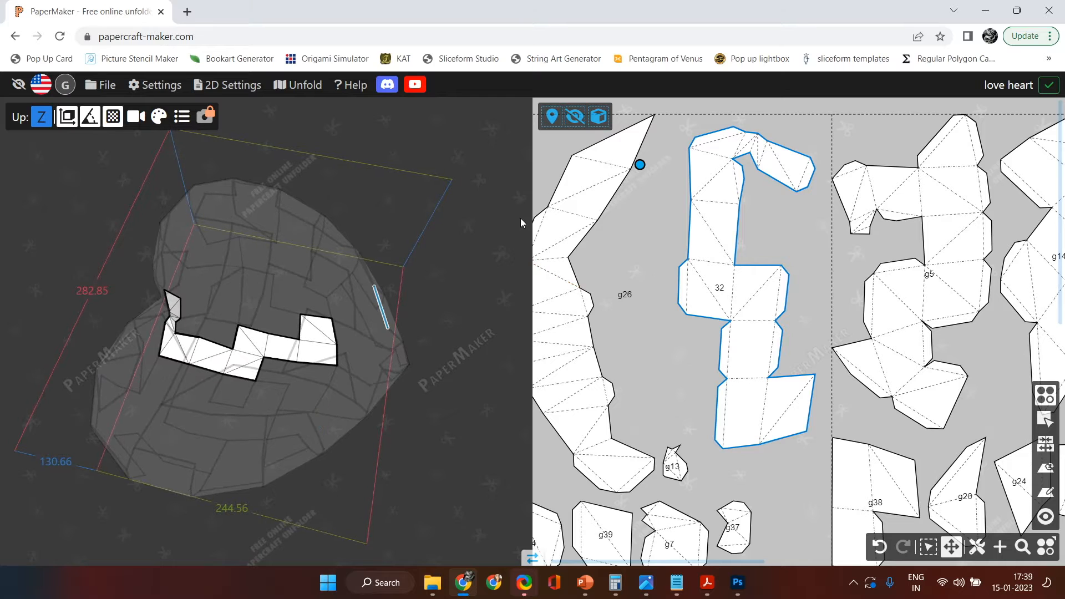
{"action": "left_click", "coordinate": [550, 123]}
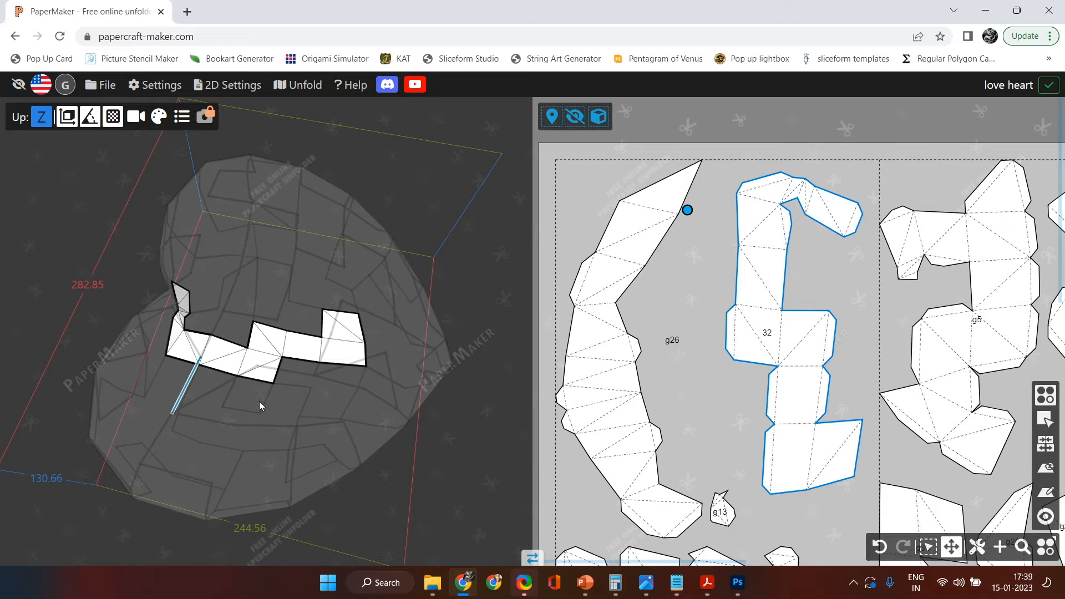
Step: Hide piece 32, select piece g26 beside it, undo the hiding and reselect piece 32
{"action": "left_click", "coordinate": [572, 117]}
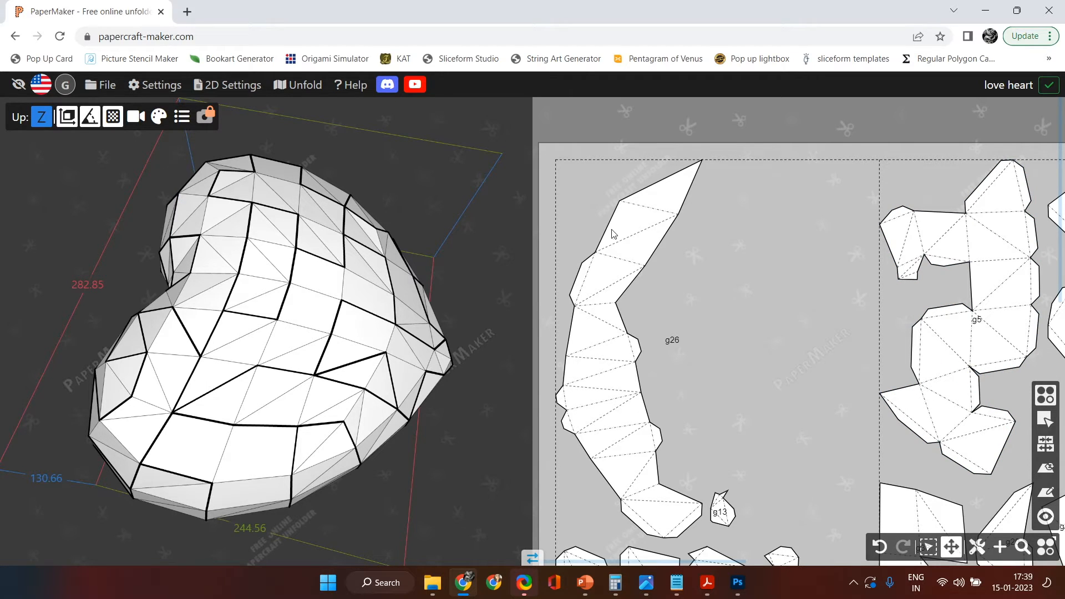
{"action": "left_click", "coordinate": [627, 236]}
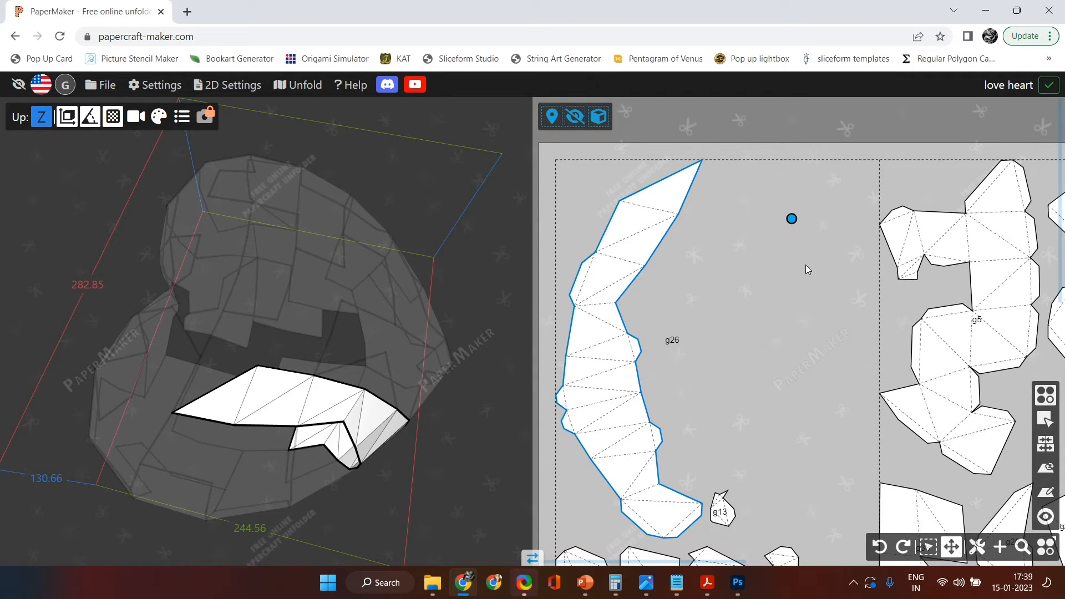
{"action": "key", "text": "ctrl+z"}
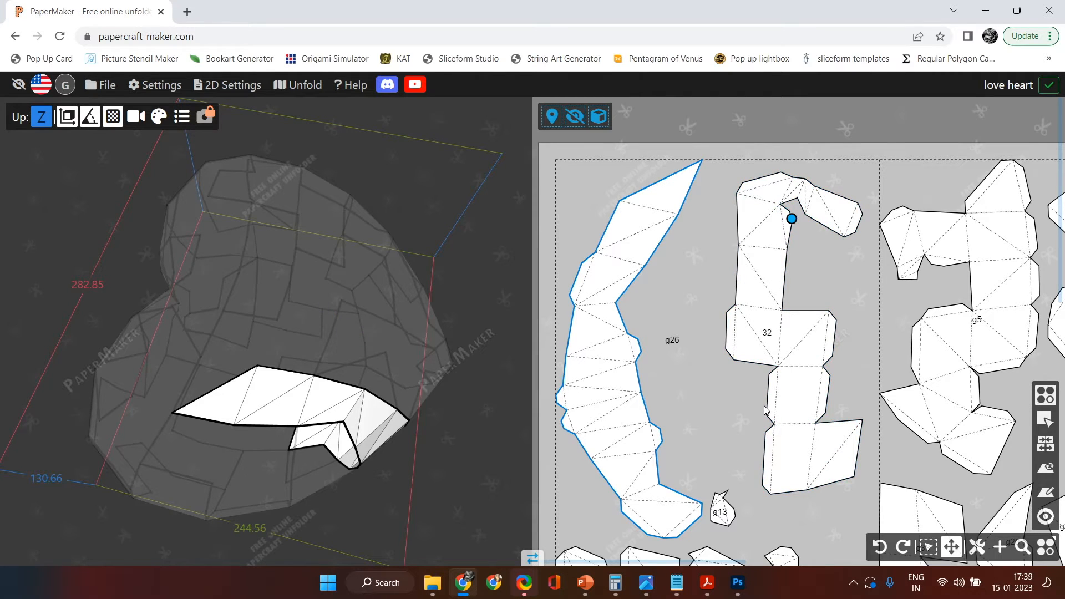
{"action": "left_click", "coordinate": [747, 351]}
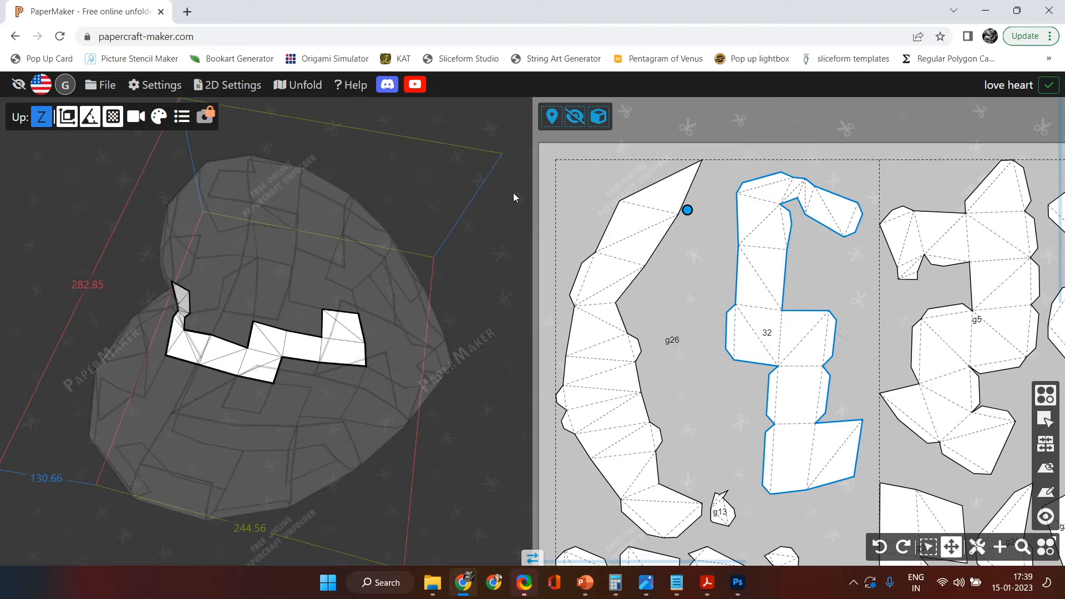
Step: Hide piece 32, examine the opening it leaves in the heart model, and undo the hiding
{"action": "left_click_drag", "start_coordinate": [336, 299], "coordinate": [455, 188]}
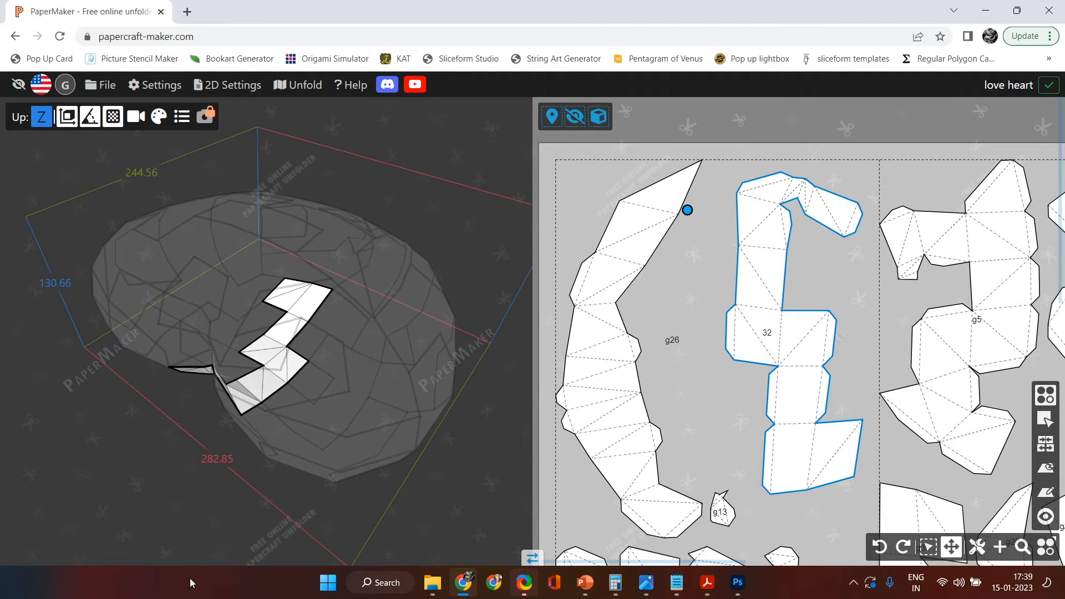
{"action": "left_click_drag", "start_coordinate": [189, 523], "coordinate": [550, 463]}
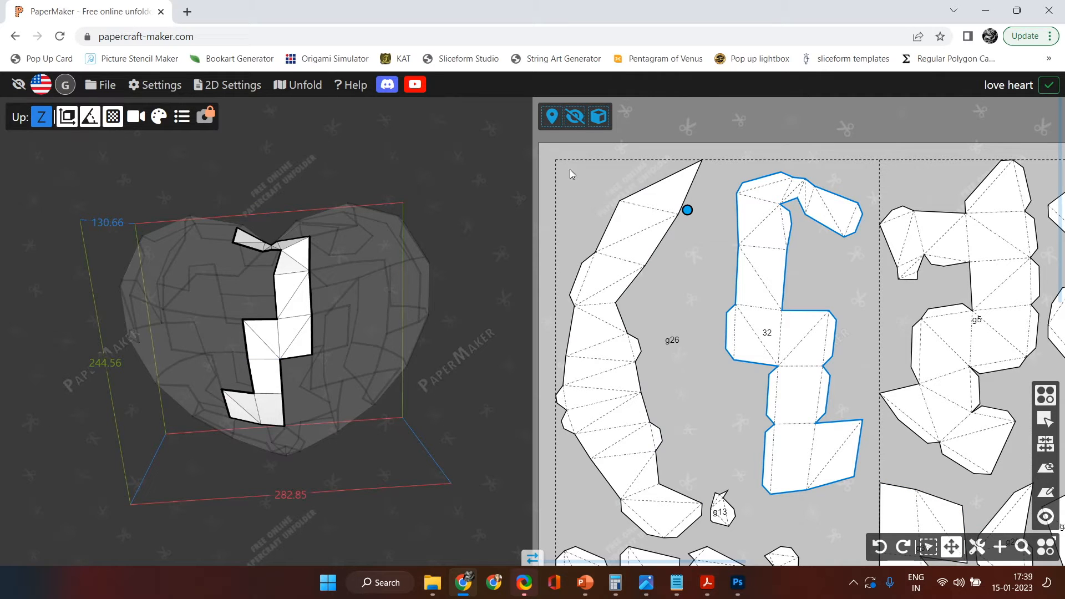
{"action": "left_click", "coordinate": [575, 120]}
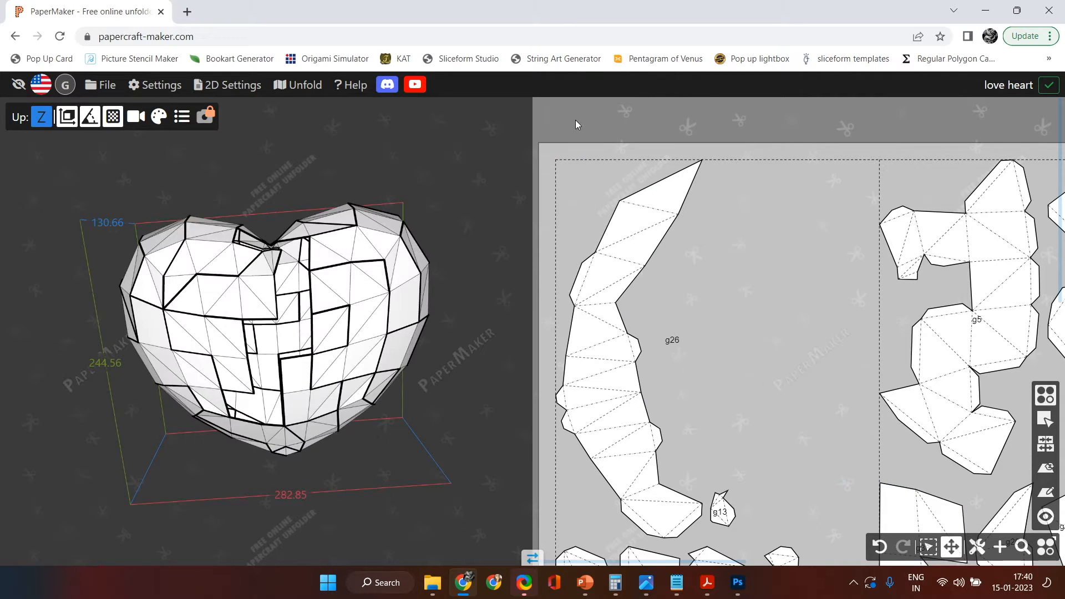
{"action": "left_click_drag", "start_coordinate": [458, 385], "coordinate": [453, 497]}
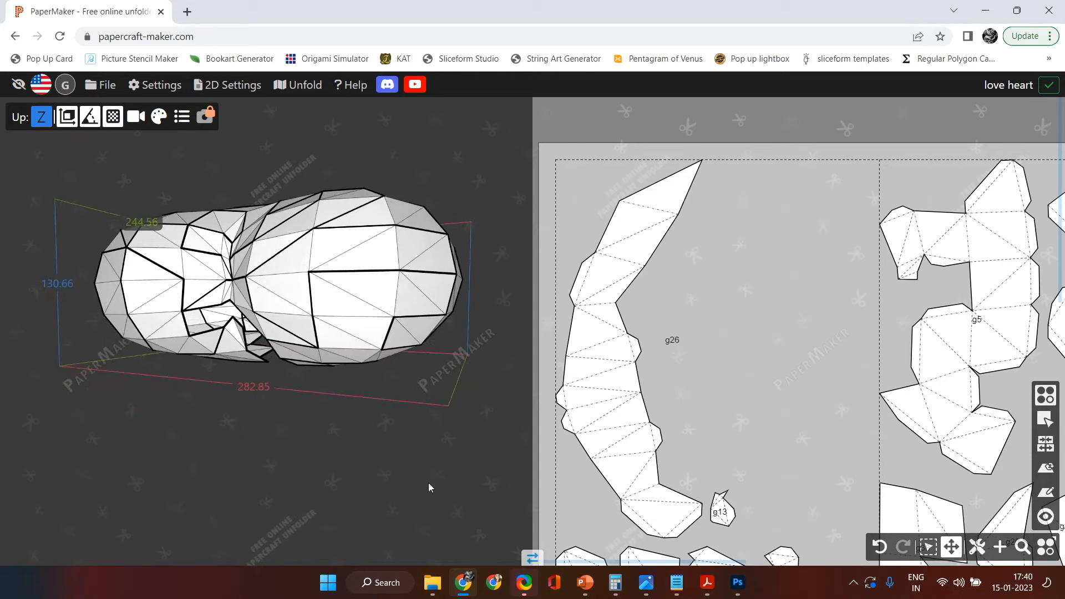
{"action": "left_click_drag", "start_coordinate": [422, 475], "coordinate": [388, 281]}
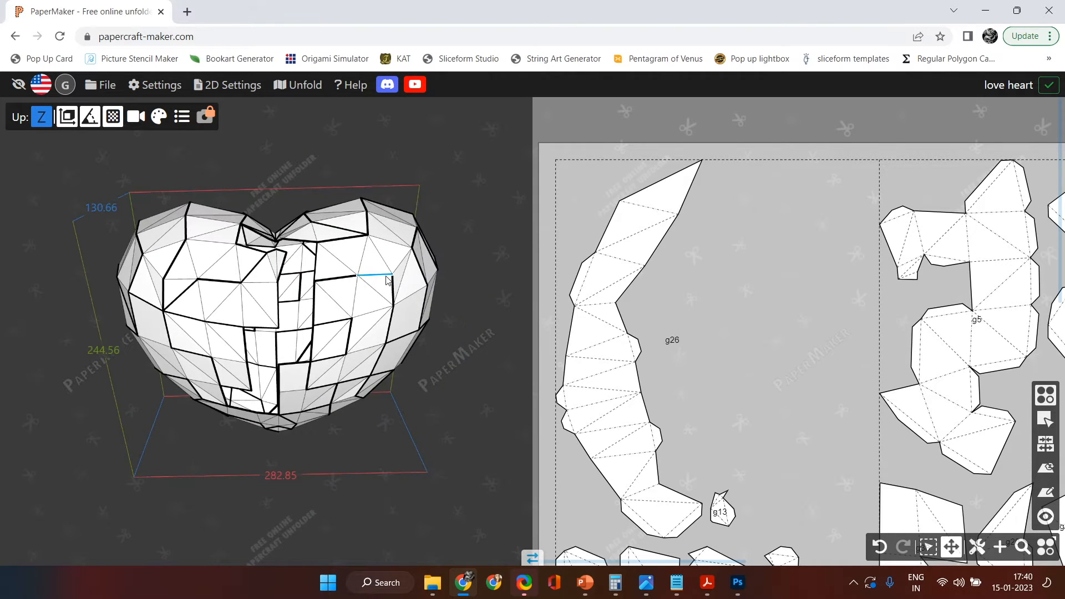
{"action": "key", "text": "ctrl+z"}
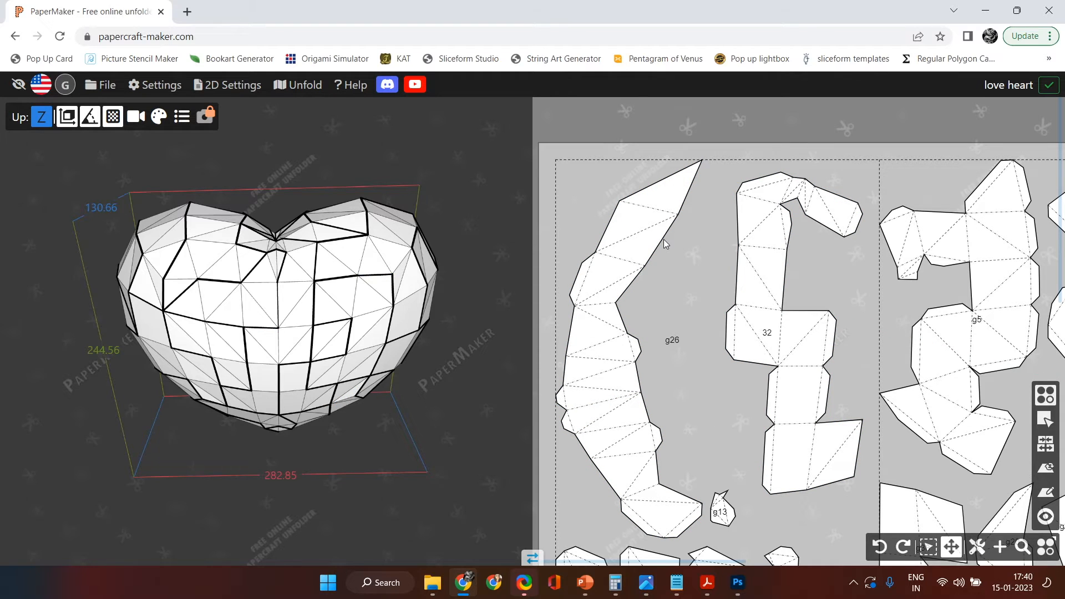
Step: Try re-unfolding piece 32 from the 3D model with a neighbouring piece and a diagonal cut, and undo back to the original layout
{"action": "left_click", "coordinate": [758, 218]}
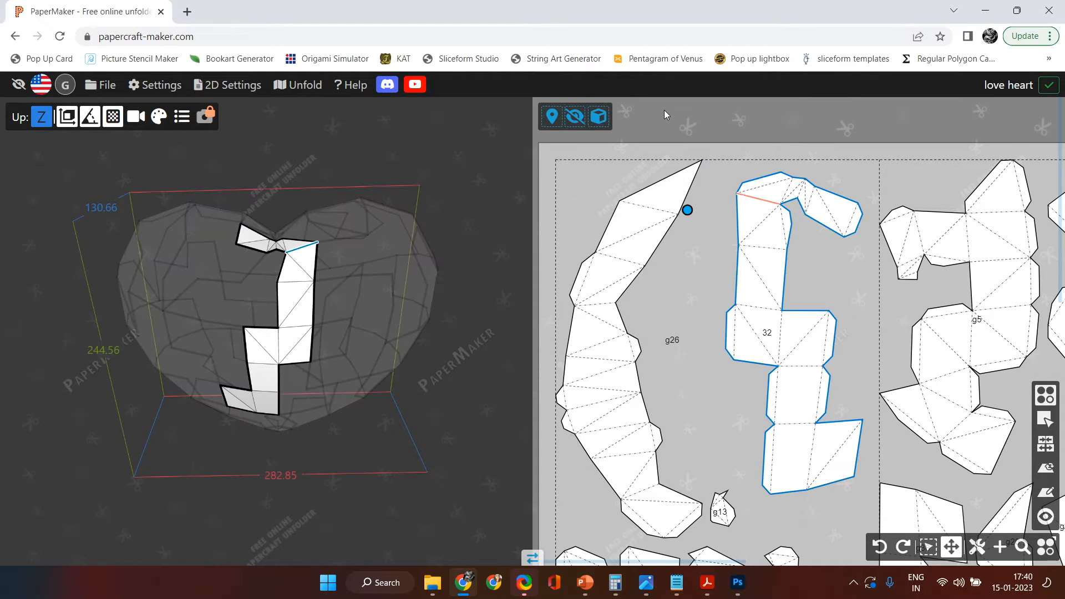
{"action": "left_click", "coordinate": [591, 125]}
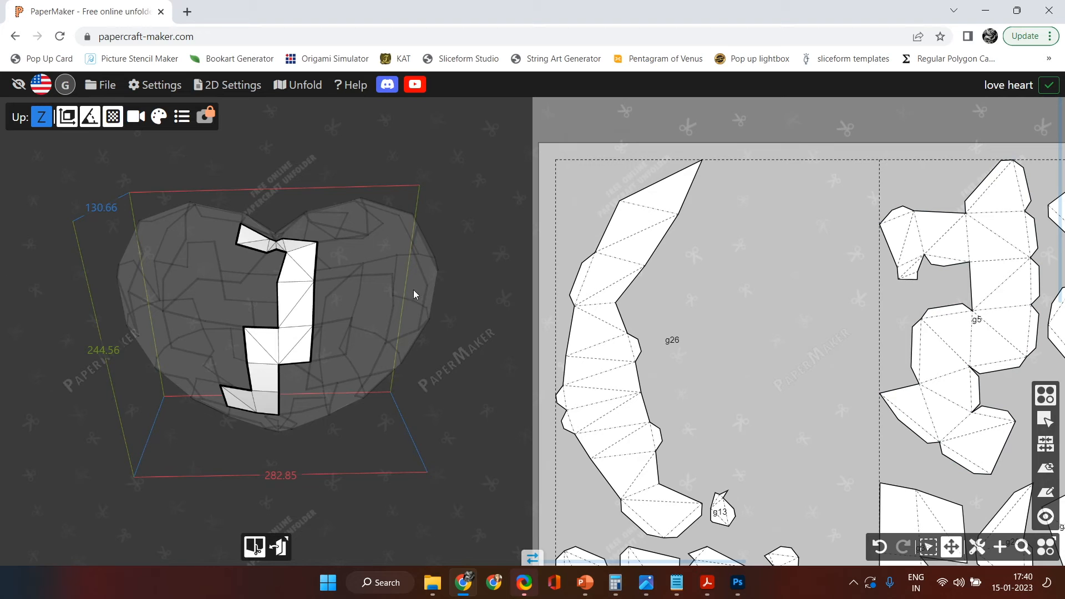
{"action": "left_click", "coordinate": [337, 302]}
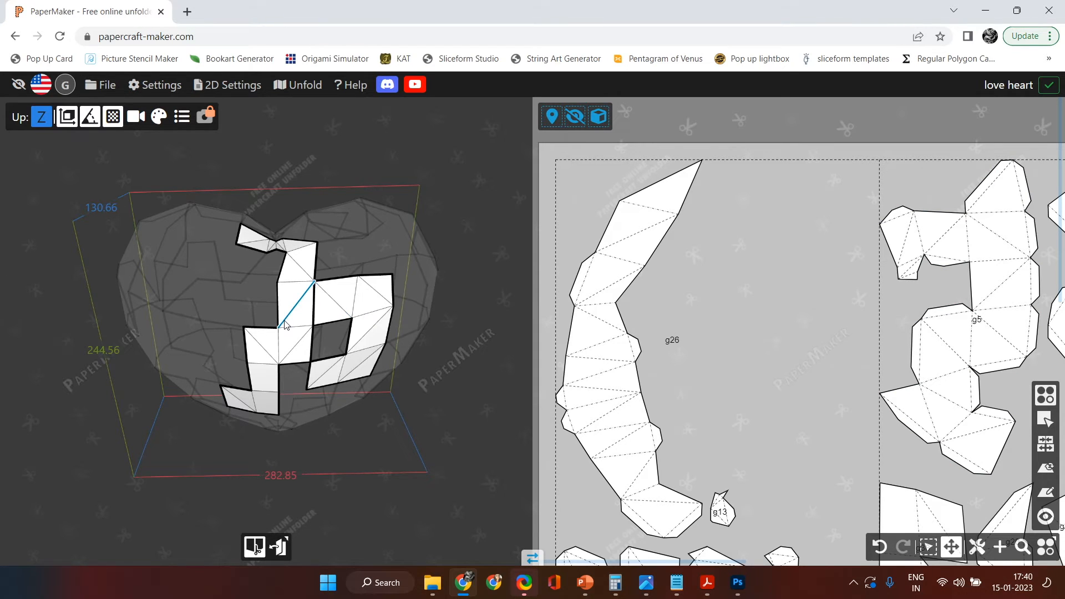
{"action": "left_click", "coordinate": [284, 324]}
{"action": "left_click", "coordinate": [340, 305]}
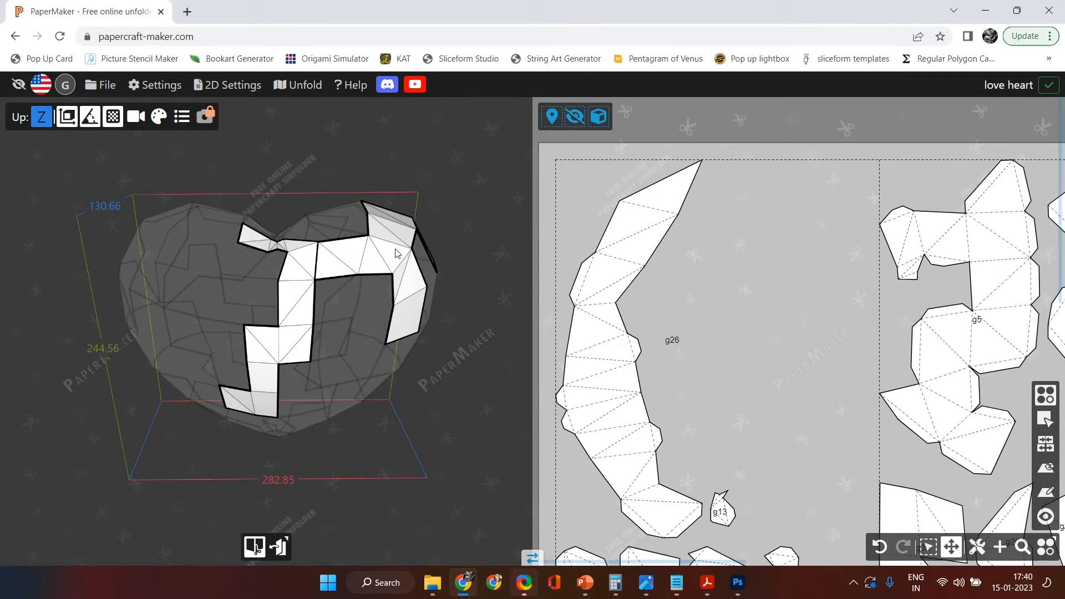
{"action": "left_click", "coordinate": [350, 322]}
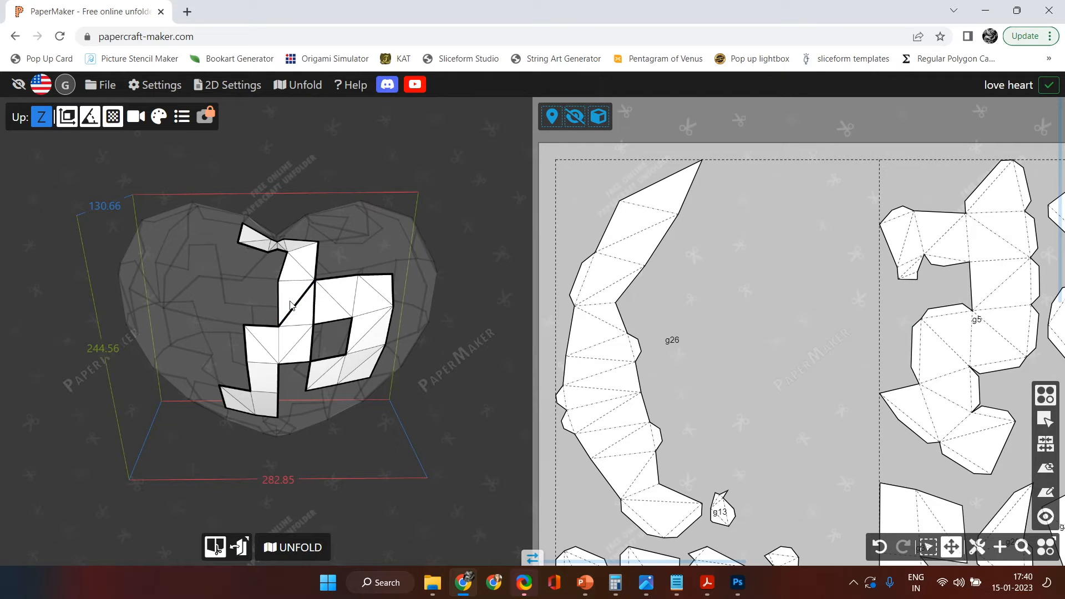
{"action": "left_click", "coordinate": [290, 304]}
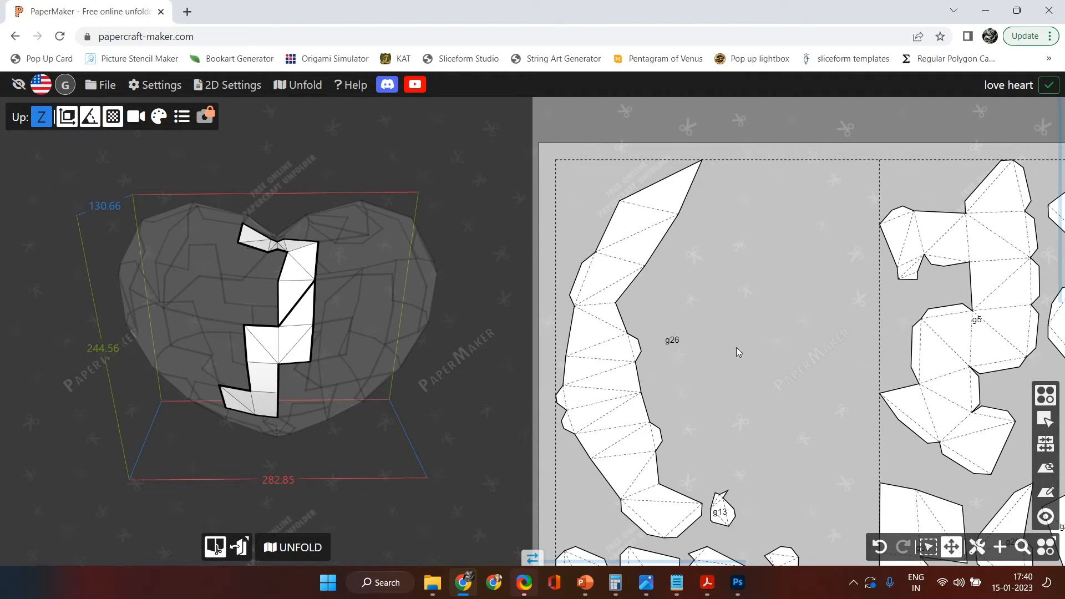
{"action": "key", "text": "ctrl+z"}
{"action": "key", "text": "ctrl+z"}
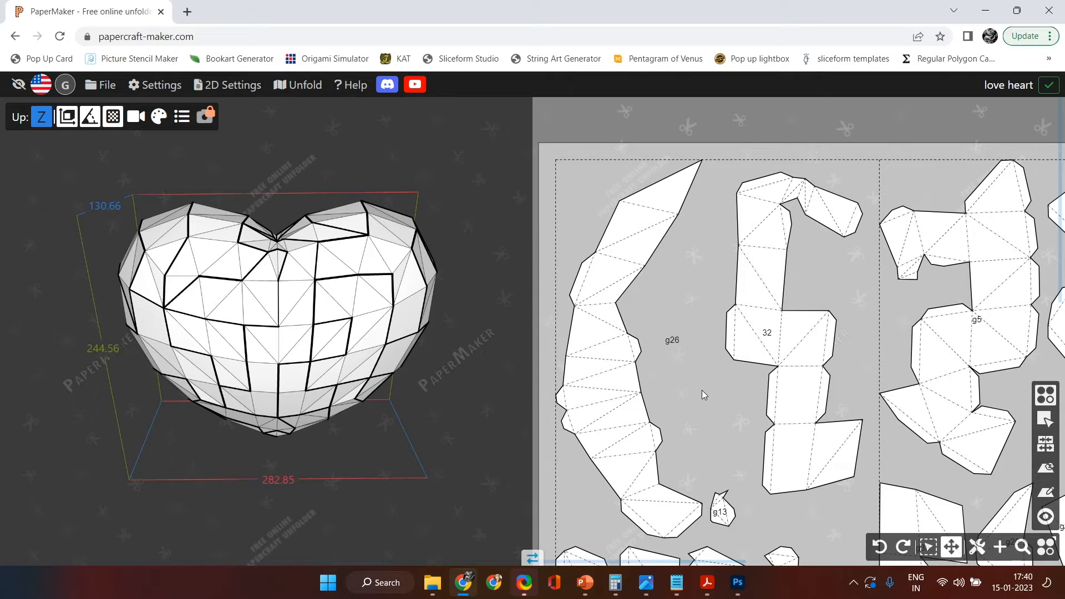
Step: Select piece 32 in the 2D layout, rotate it upside down, and rotate it back to a nearly upright orientation
{"action": "left_click_drag", "start_coordinate": [820, 514], "coordinate": [706, 483]}
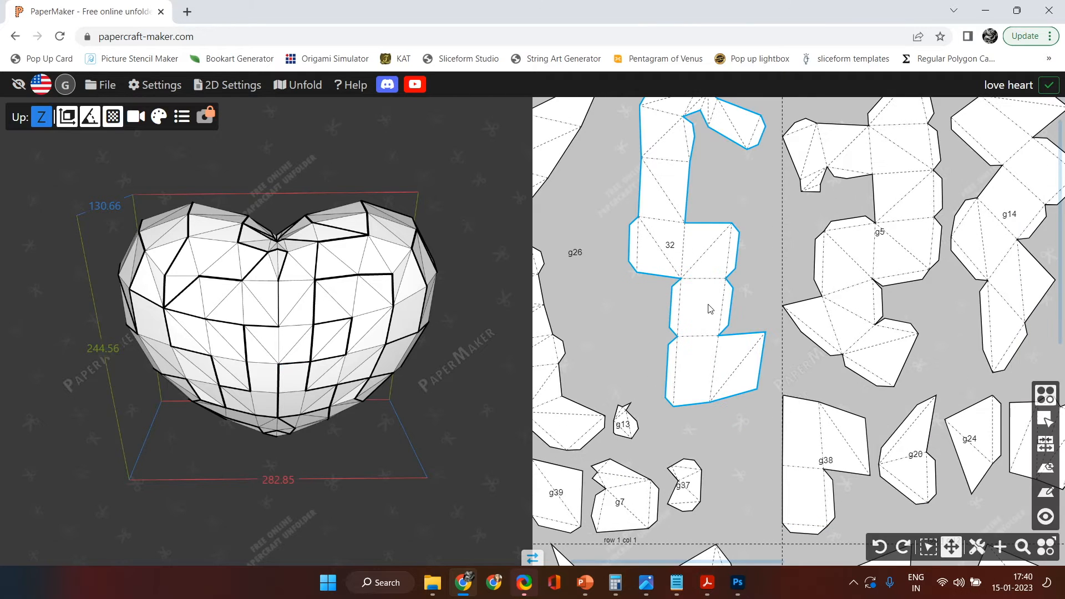
{"action": "left_click", "coordinate": [637, 185]}
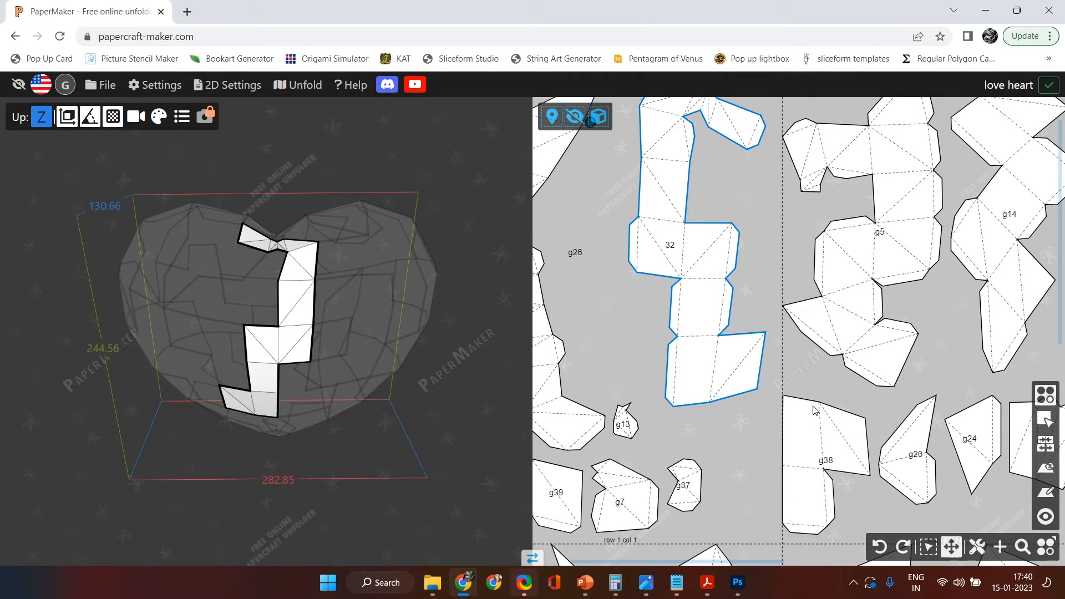
{"action": "left_click_drag", "start_coordinate": [739, 199], "coordinate": [770, 317]}
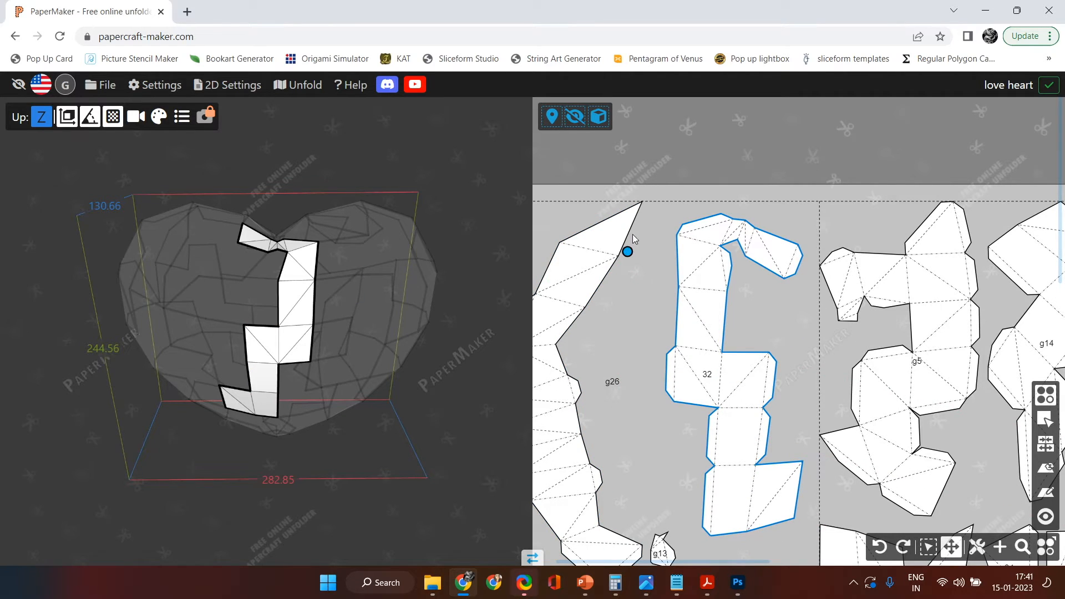
{"action": "left_click_drag", "start_coordinate": [628, 250], "coordinate": [776, 508]}
{"action": "left_click_drag", "start_coordinate": [799, 341], "coordinate": [811, 458]}
{"action": "mouse_move", "coordinate": [771, 376]}
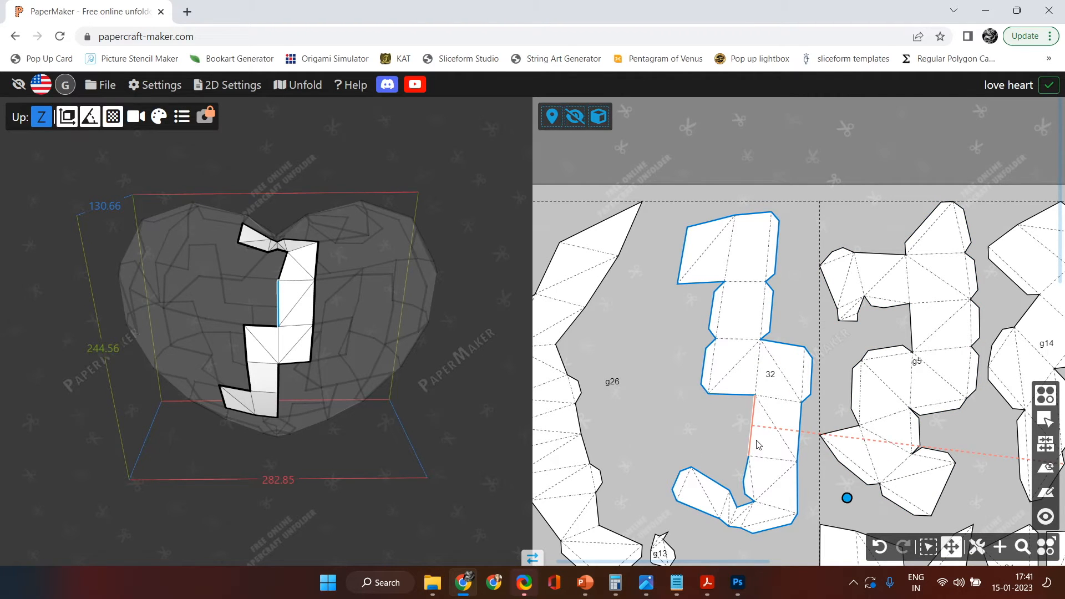
{"action": "left_click_drag", "start_coordinate": [847, 498], "coordinate": [639, 319]}
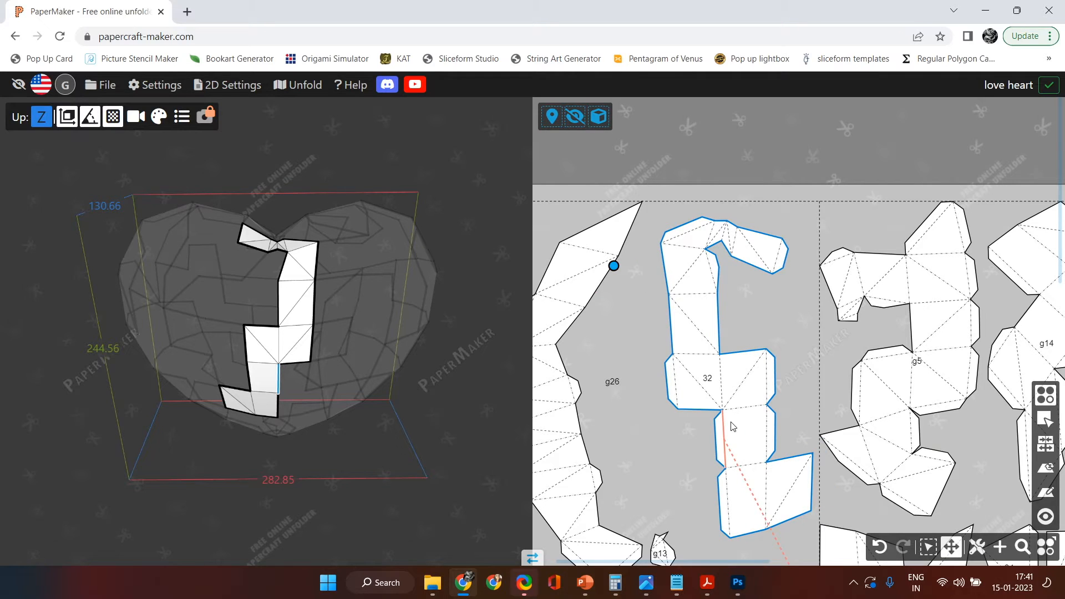
{"action": "left_click", "coordinate": [709, 379]}
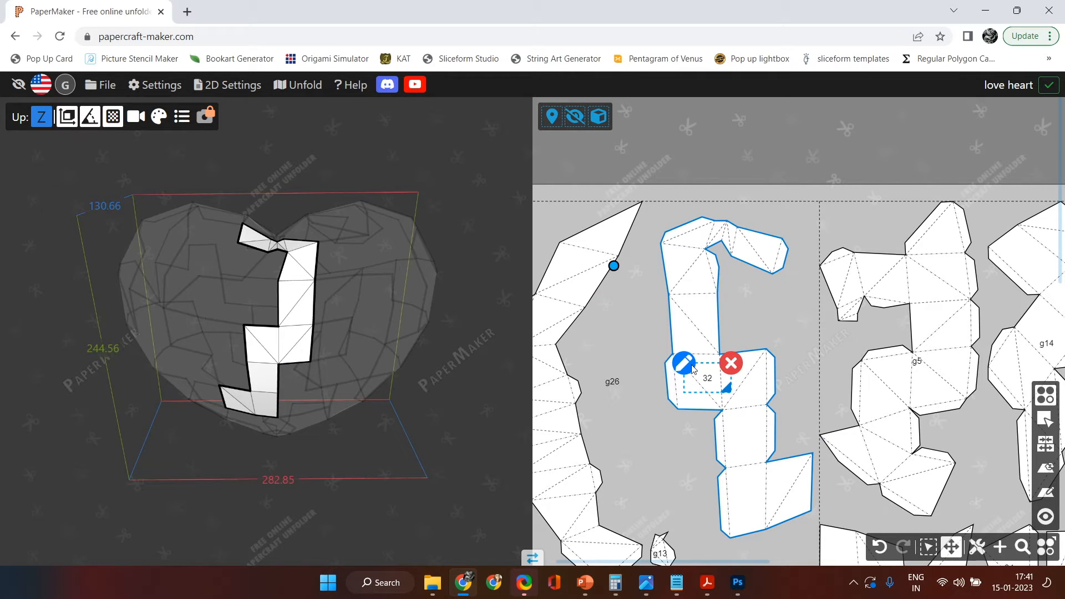
{"action": "left_click_drag", "start_coordinate": [613, 265], "coordinate": [624, 256]}
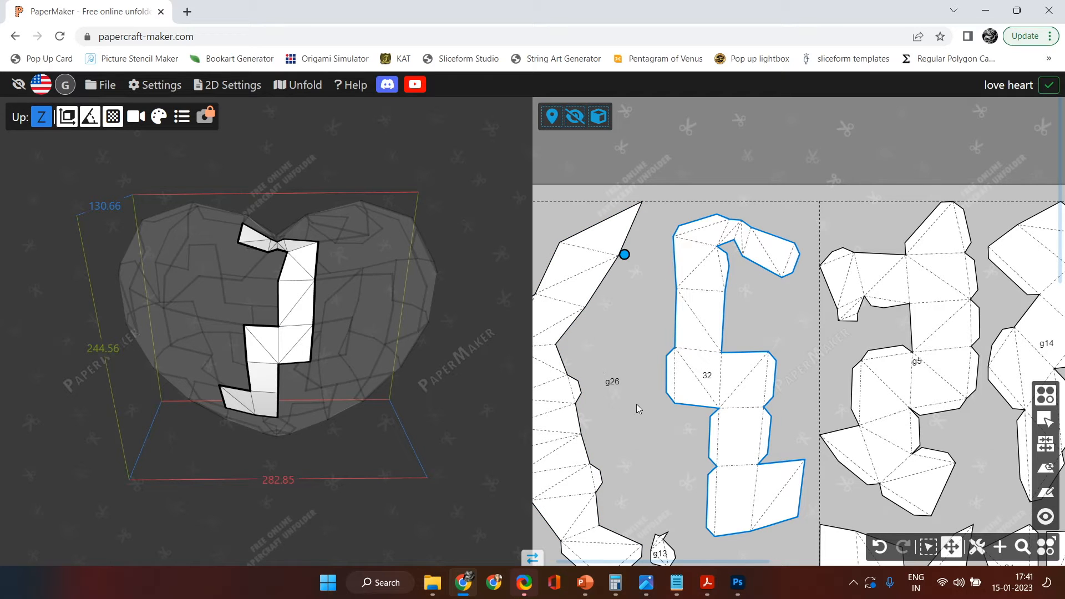
Step: Select piece g26 and cut it along the fold line that separates its pointed upper section from the rest
{"action": "scroll", "coordinate": [803, 289], "scroll_direction": "down", "scroll_amount": 1}
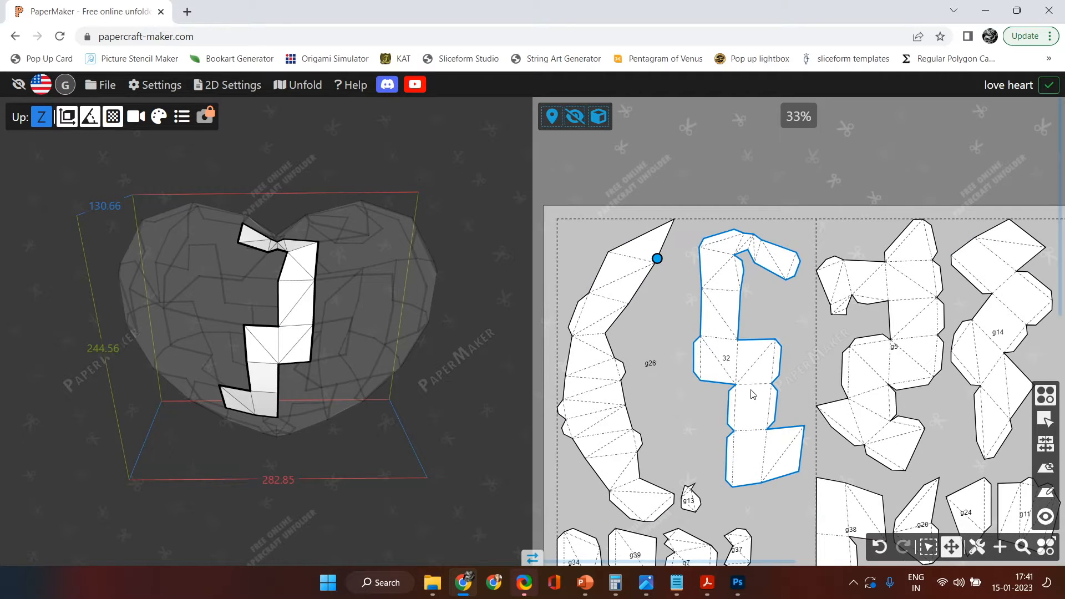
{"action": "scroll", "coordinate": [697, 372], "scroll_direction": "up", "scroll_amount": 1}
{"action": "left_click_drag", "start_coordinate": [630, 271], "coordinate": [754, 331]}
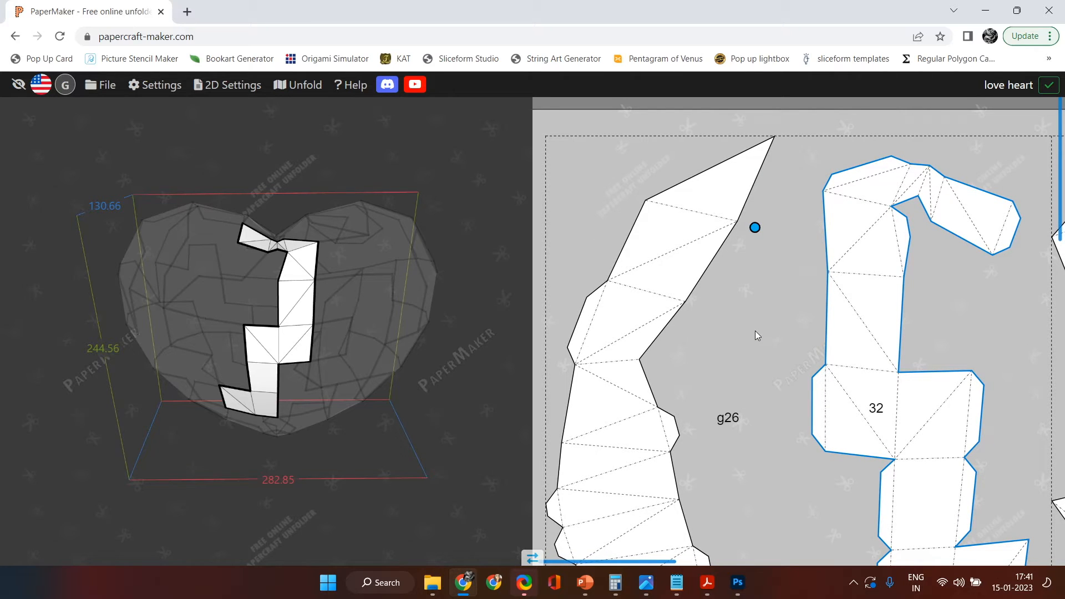
{"action": "left_click_drag", "start_coordinate": [755, 334], "coordinate": [756, 333]}
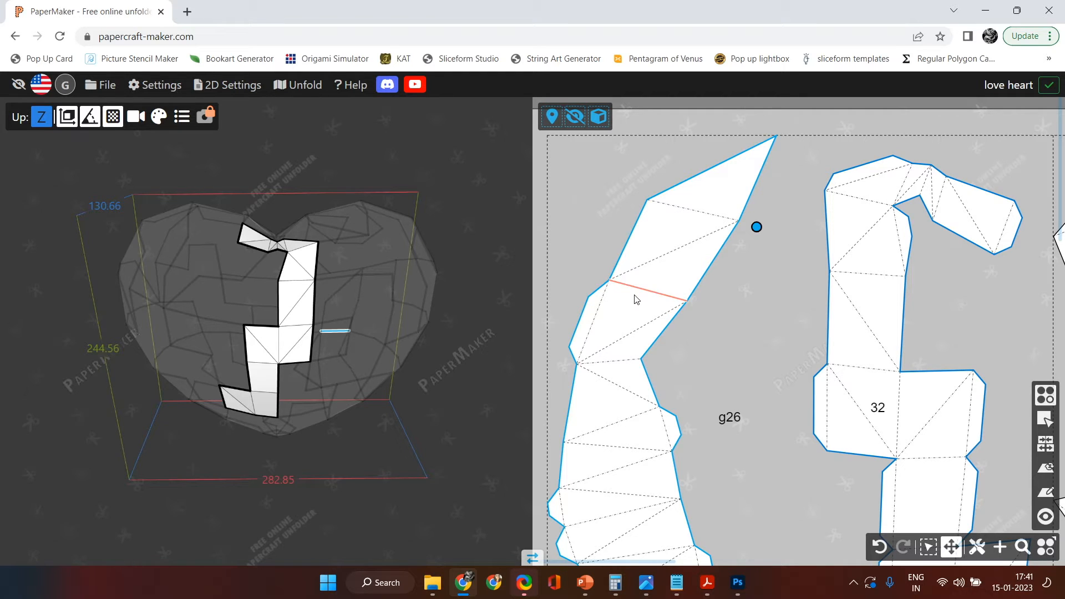
{"action": "left_click", "coordinate": [652, 294]}
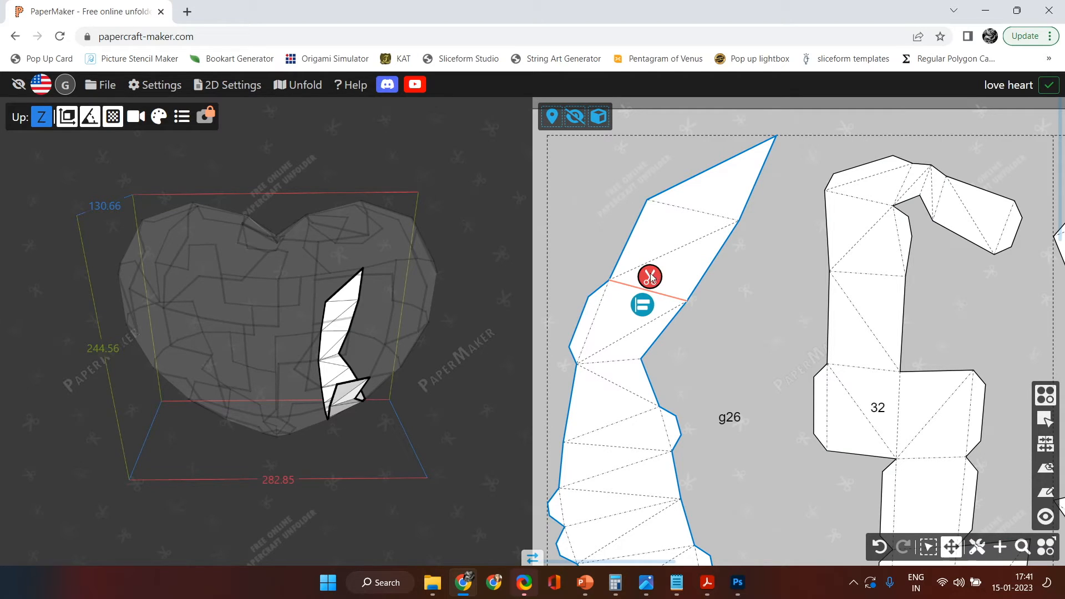
{"action": "left_click", "coordinate": [714, 258]}
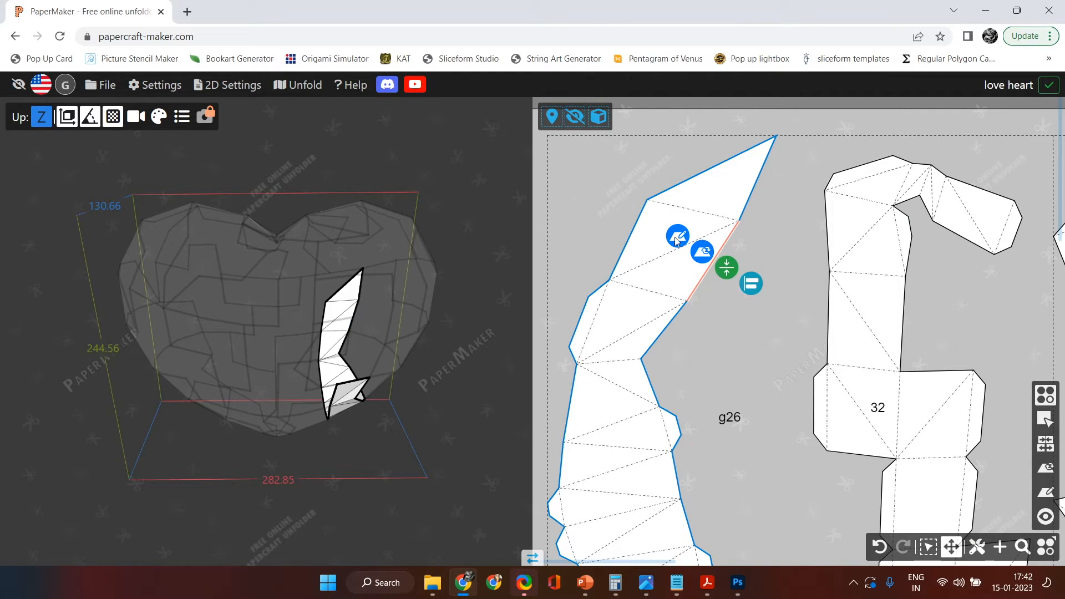
{"action": "left_click", "coordinate": [649, 295]}
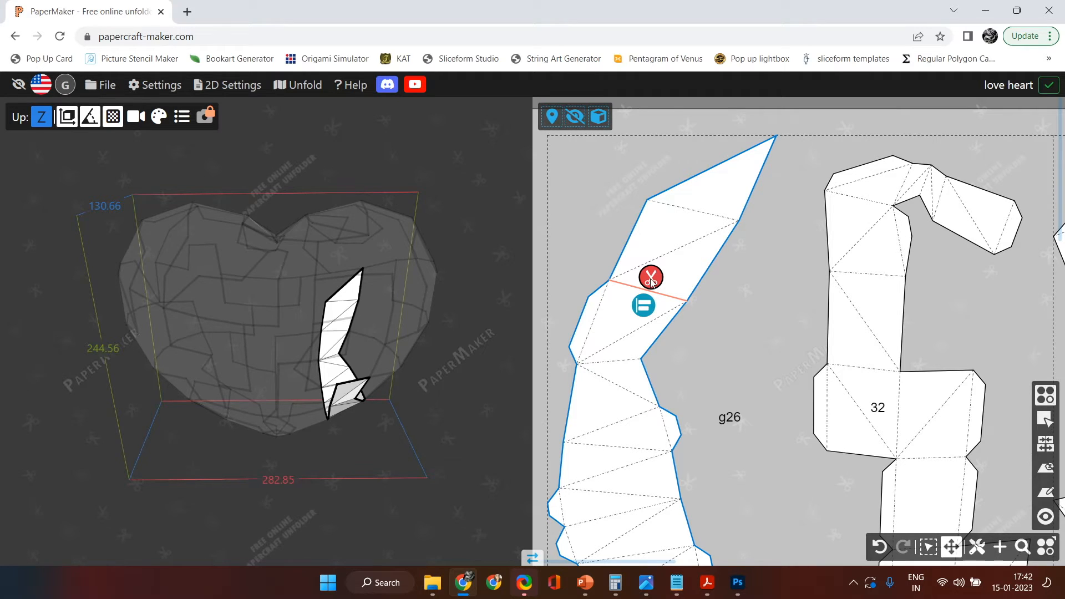
{"action": "left_click", "coordinate": [651, 279]}
{"action": "left_click", "coordinate": [693, 268]}
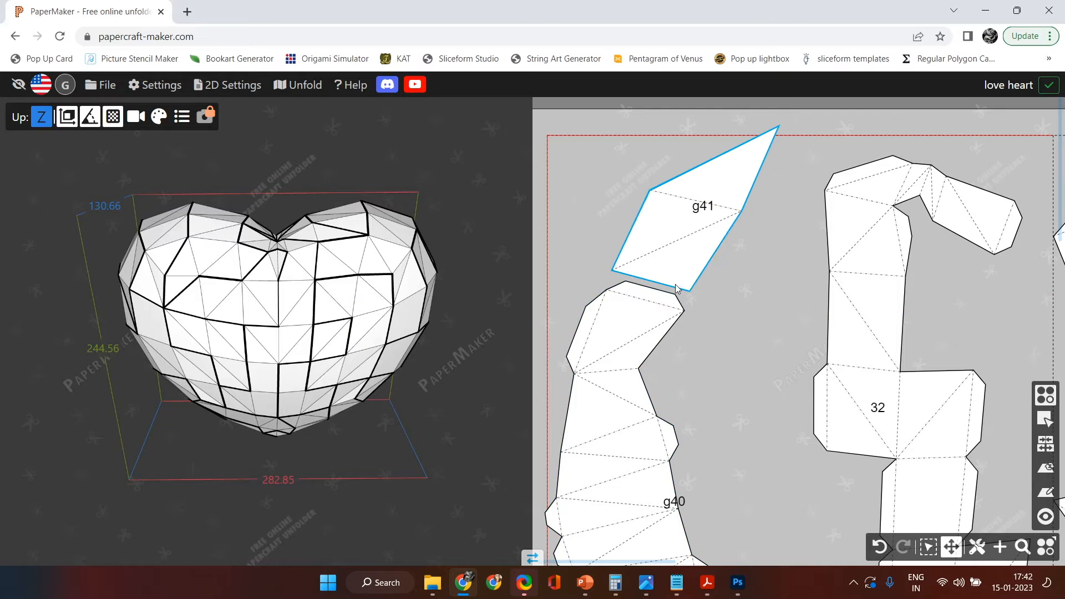
Step: Join piece g40 back to the pointed piece g41 along their shared cut edge
{"action": "left_click", "coordinate": [643, 302]}
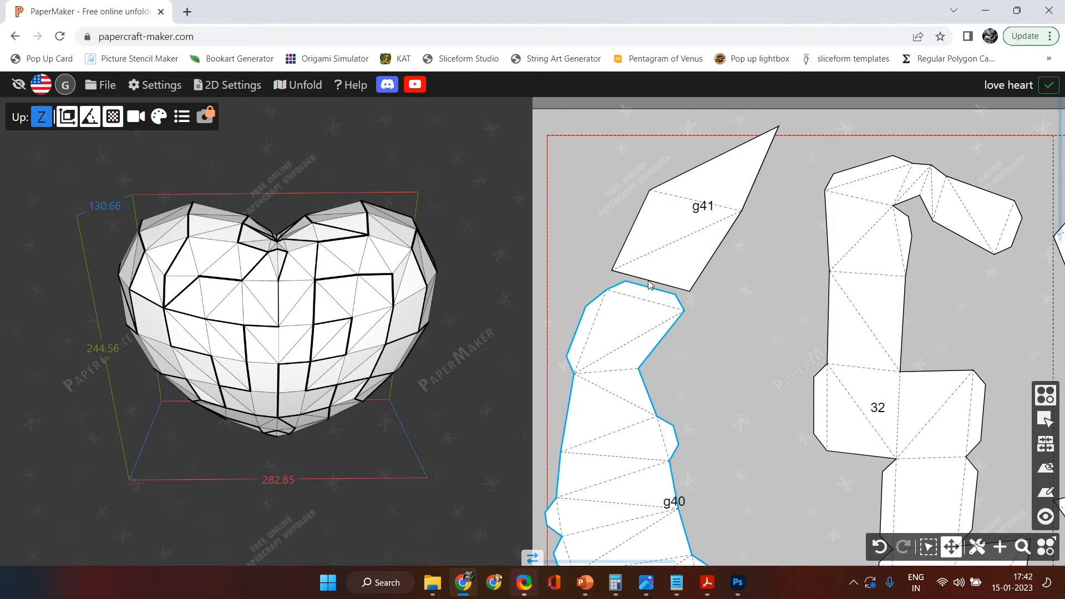
{"action": "left_click", "coordinate": [647, 277]}
{"action": "left_click", "coordinate": [636, 308]}
{"action": "left_click", "coordinate": [643, 301]}
{"action": "left_click", "coordinate": [643, 300]}
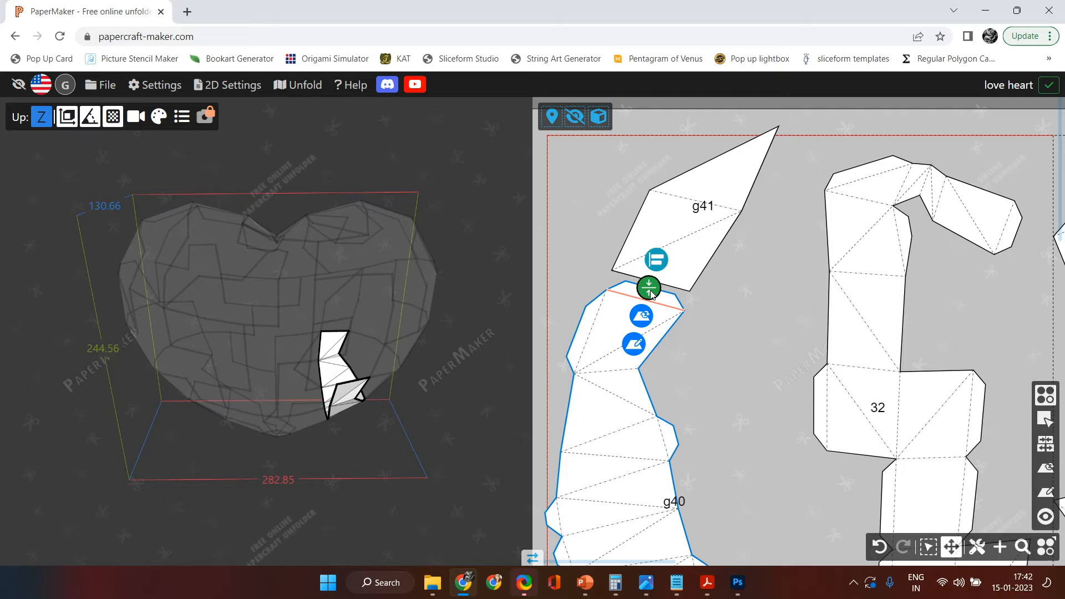
{"action": "left_click", "coordinate": [649, 287]}
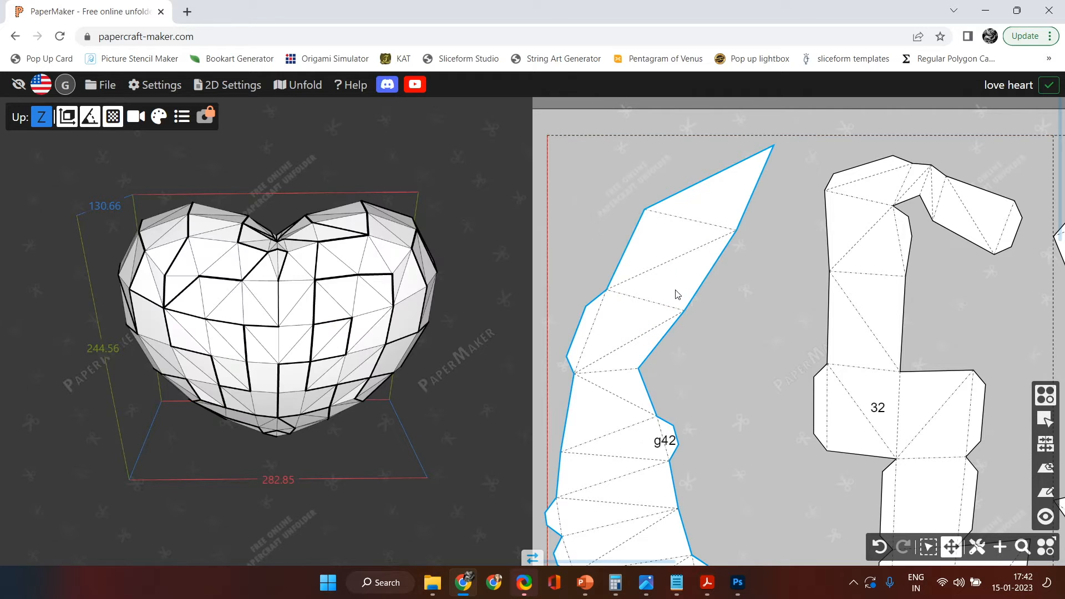
Step: Cut piece g42 along the fold line below its pointed section and move the lower part slightly down, away from the tip
{"action": "left_click", "coordinate": [656, 300]}
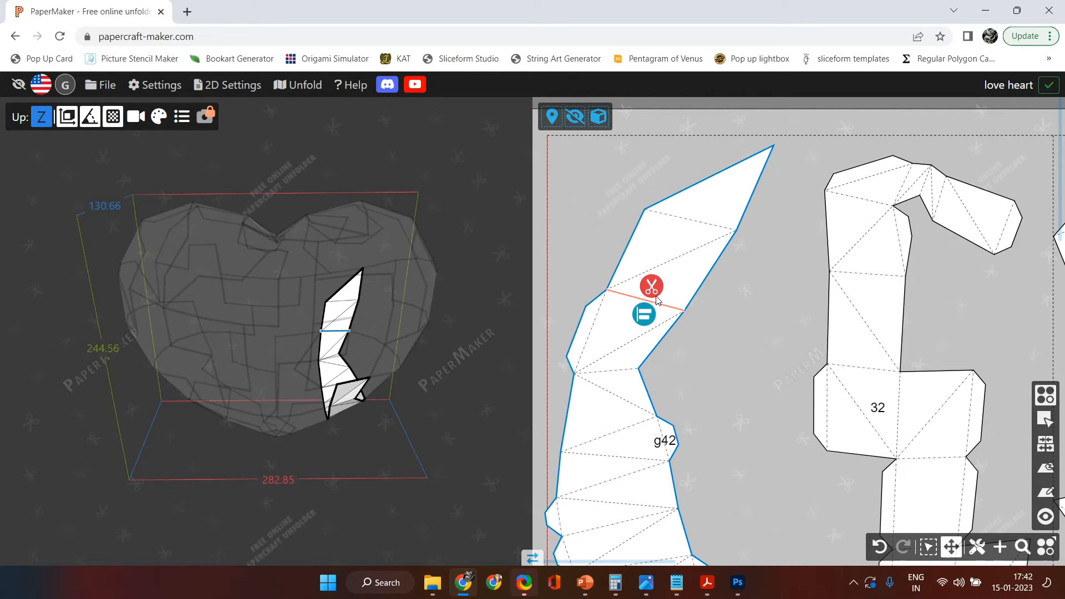
{"action": "left_click", "coordinate": [654, 292]}
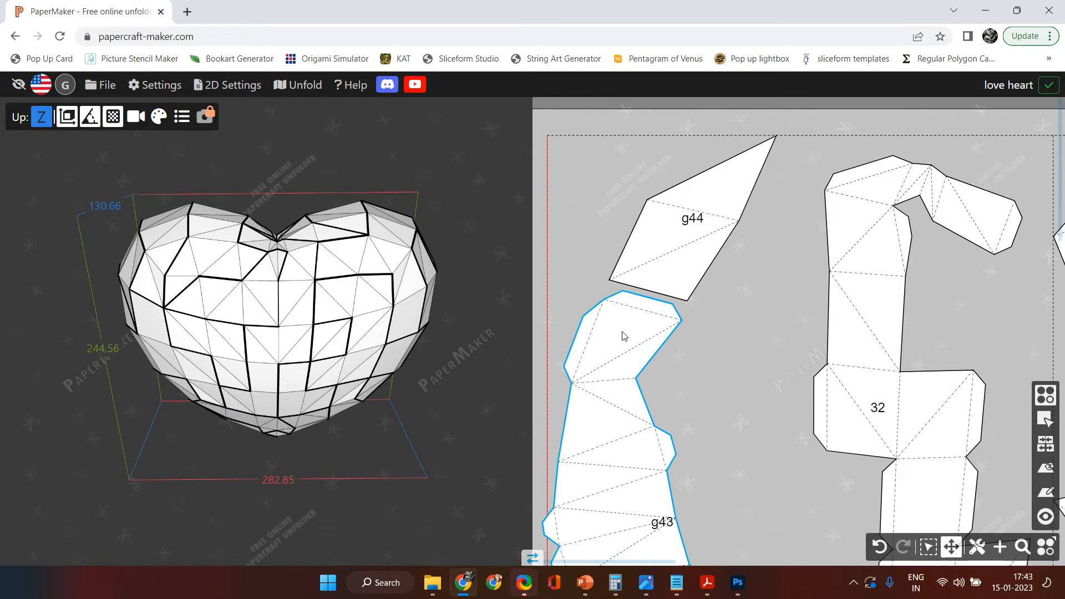
{"action": "left_click_drag", "start_coordinate": [623, 336], "coordinate": [625, 376]}
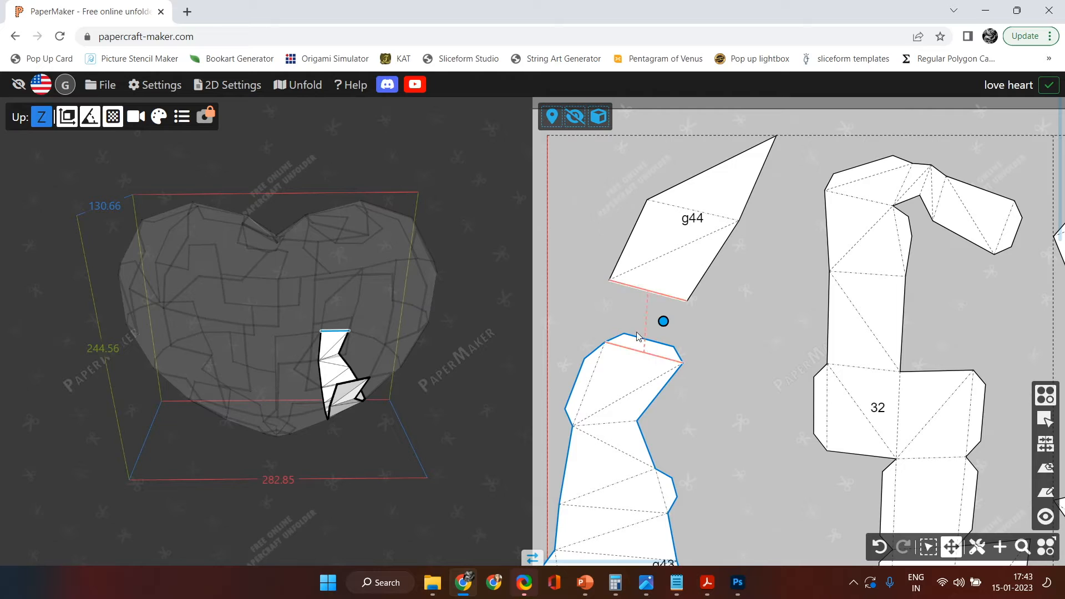
Step: Switch the glue tab on the shared cut edge from piece g43 to piece g44
{"action": "left_click", "coordinate": [648, 355]}
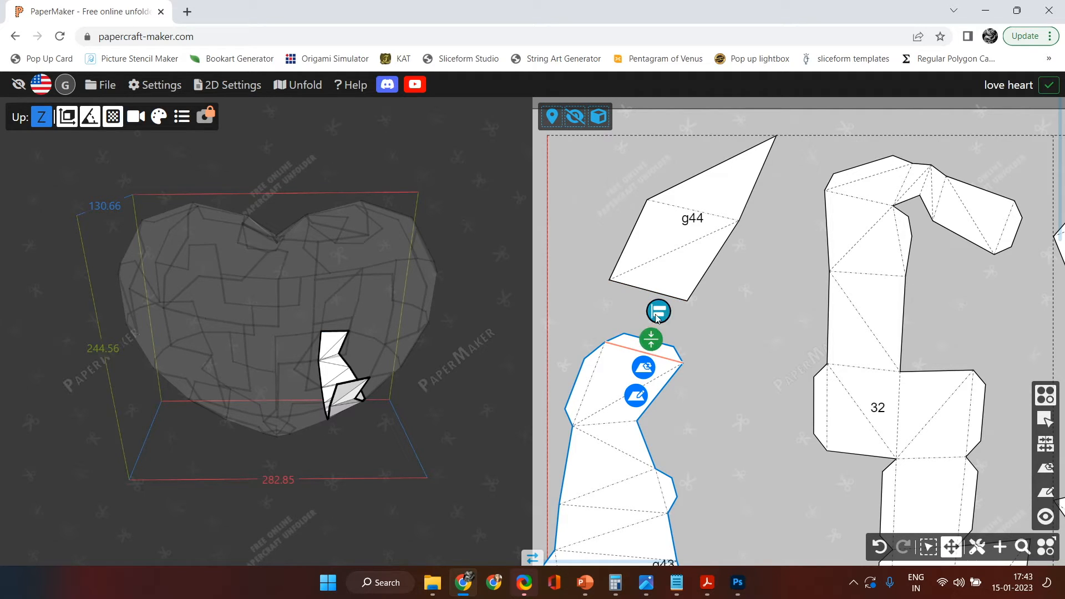
{"action": "left_click", "coordinate": [643, 364]}
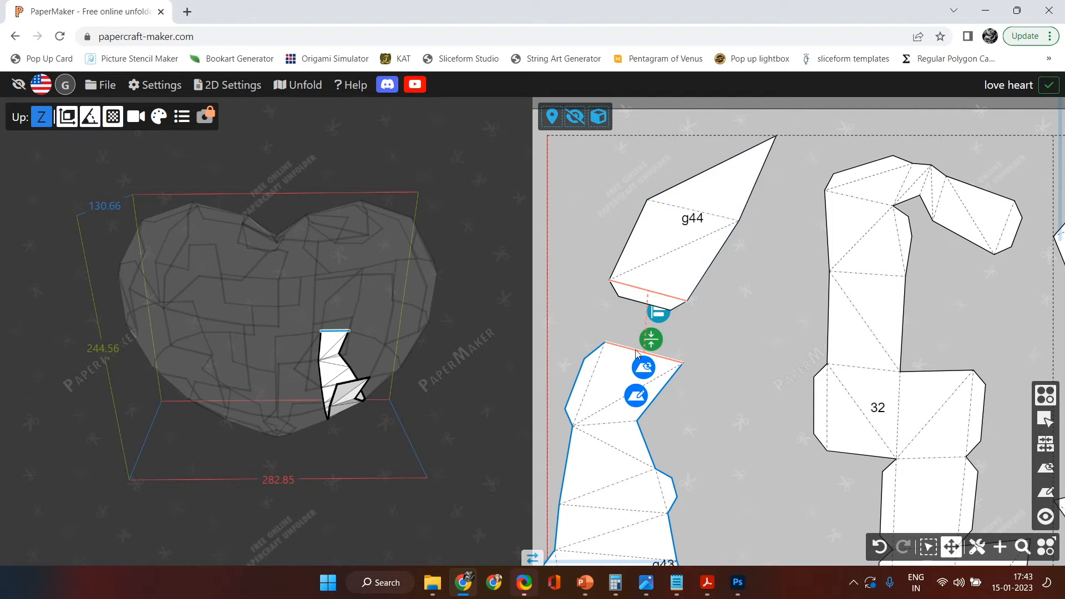
Step: Switch the glue tab on the shared cut edge from piece g44 back to piece g43
{"action": "mouse_move", "coordinate": [635, 298]}
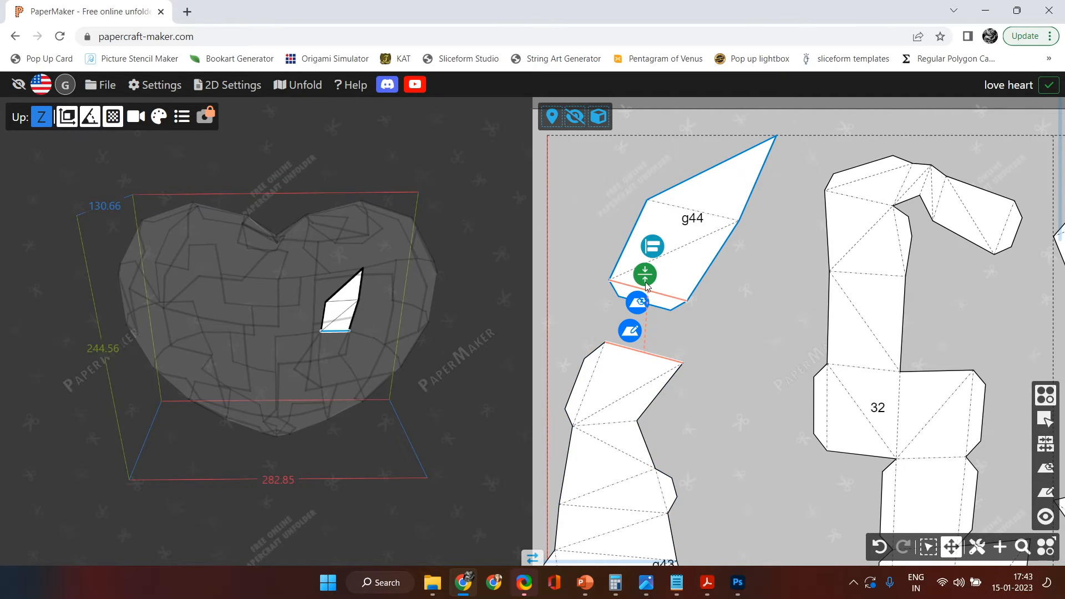
{"action": "left_click", "coordinate": [645, 283]}
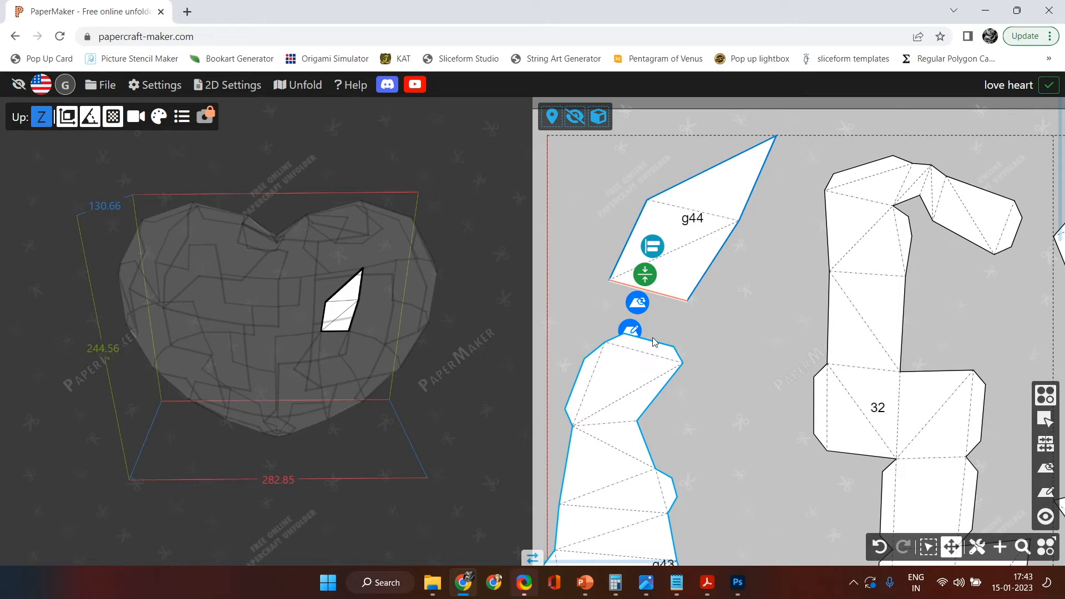
{"action": "left_click", "coordinate": [643, 366]}
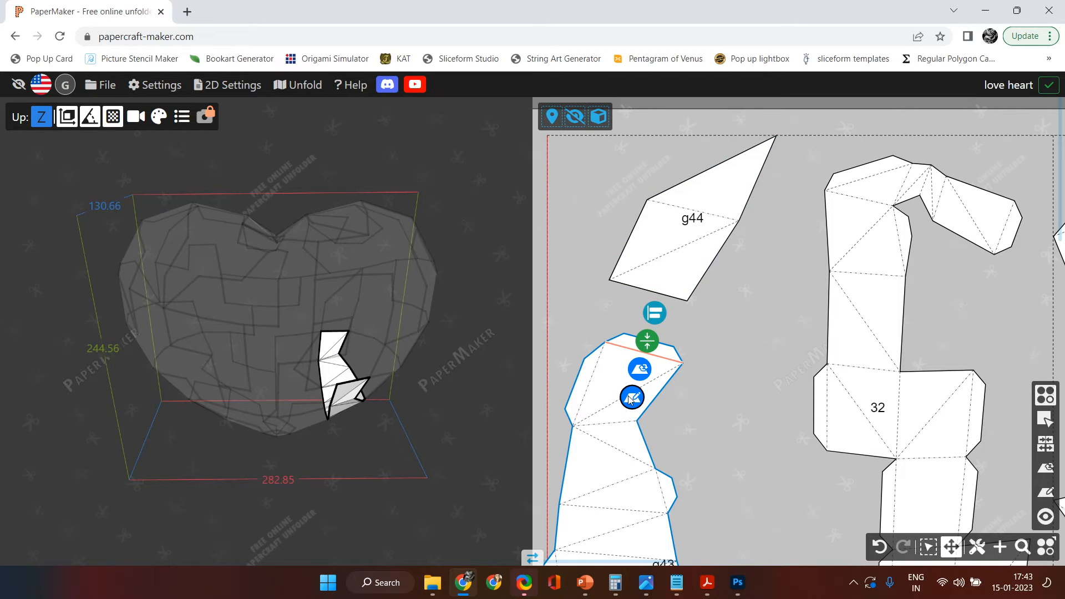
Step: Try custom shapes for the glue tab on piece g43's upper cut edge, varying its depth and side slopes
{"action": "left_click", "coordinate": [633, 399]}
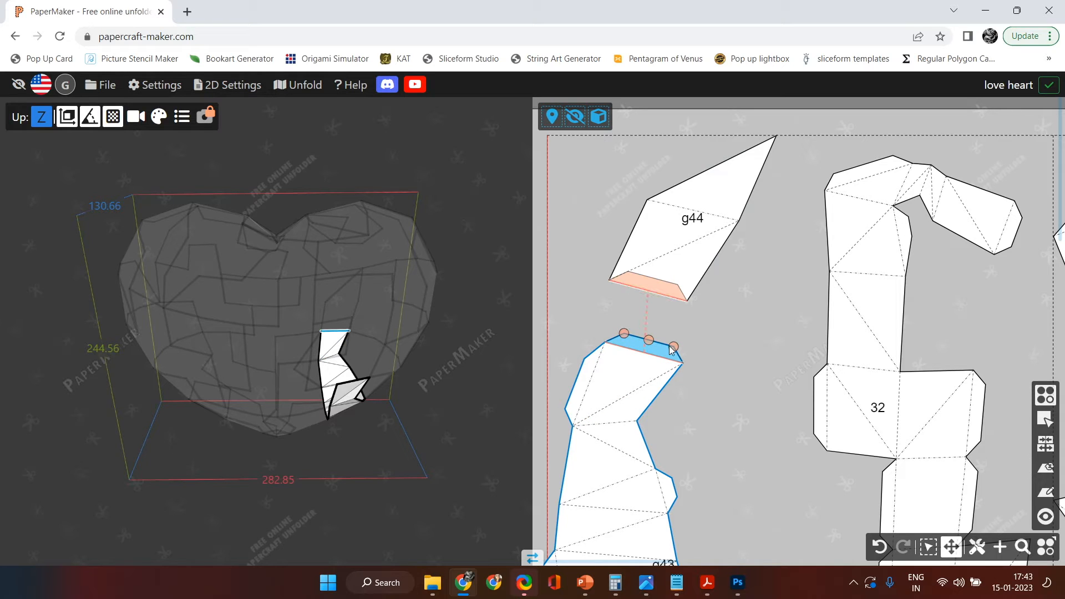
{"action": "mouse_move", "coordinate": [647, 340]}
{"action": "left_mouse_down"}
{"action": "mouse_move", "coordinate": [659, 330]}
{"action": "mouse_move", "coordinate": [655, 345]}
{"action": "mouse_move", "coordinate": [654, 322]}
{"action": "mouse_move", "coordinate": [653, 331]}
{"action": "left_mouse_up"}
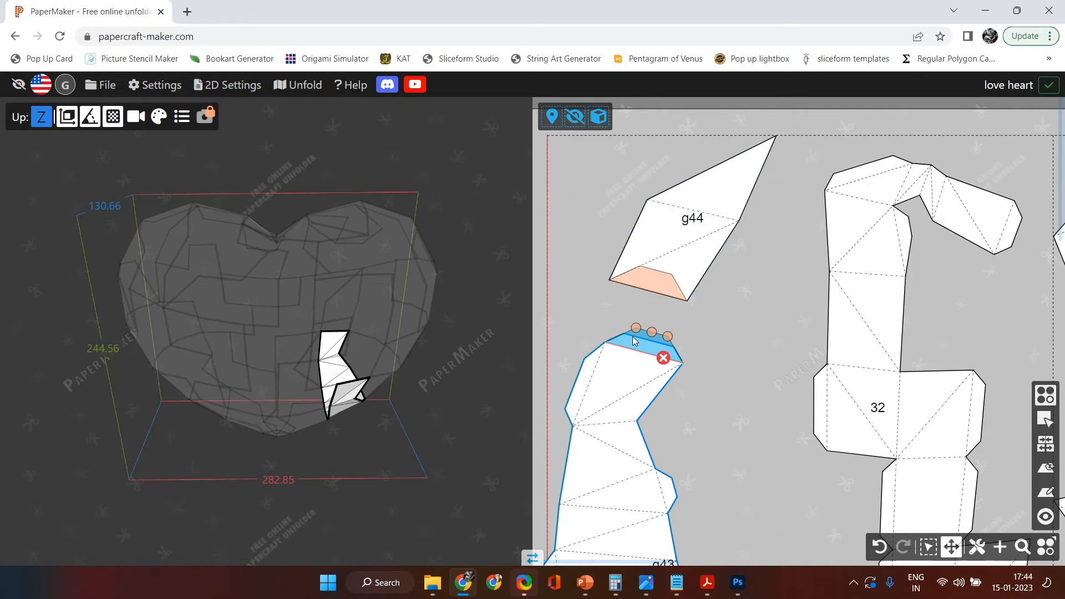
{"action": "left_click_drag", "start_coordinate": [633, 331], "coordinate": [623, 327]}
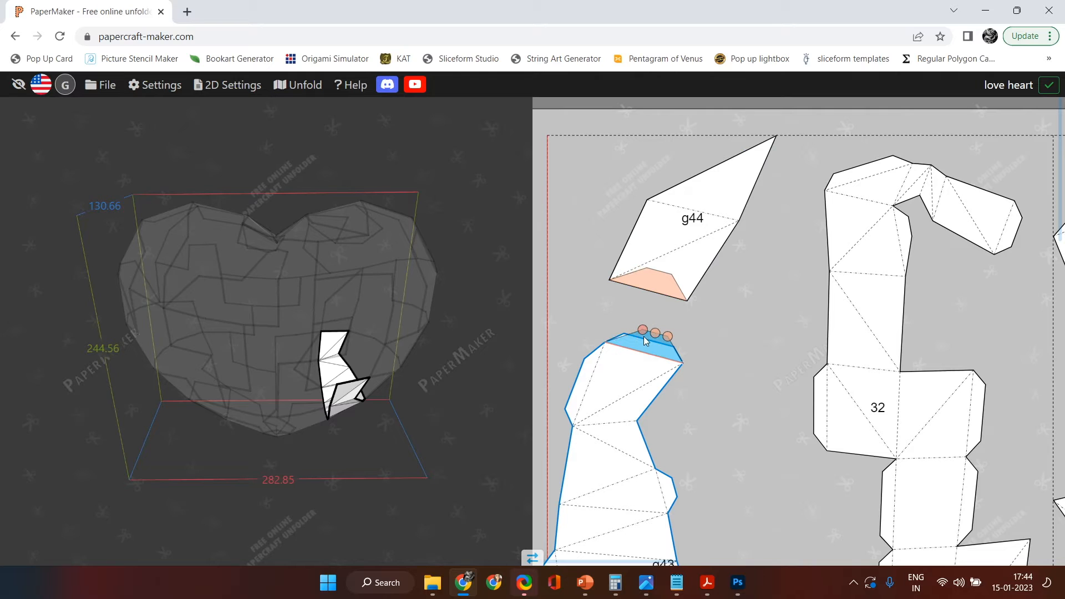
{"action": "left_click_drag", "start_coordinate": [654, 336], "coordinate": [654, 337]}
{"action": "left_click_drag", "start_coordinate": [671, 342], "coordinate": [684, 346]}
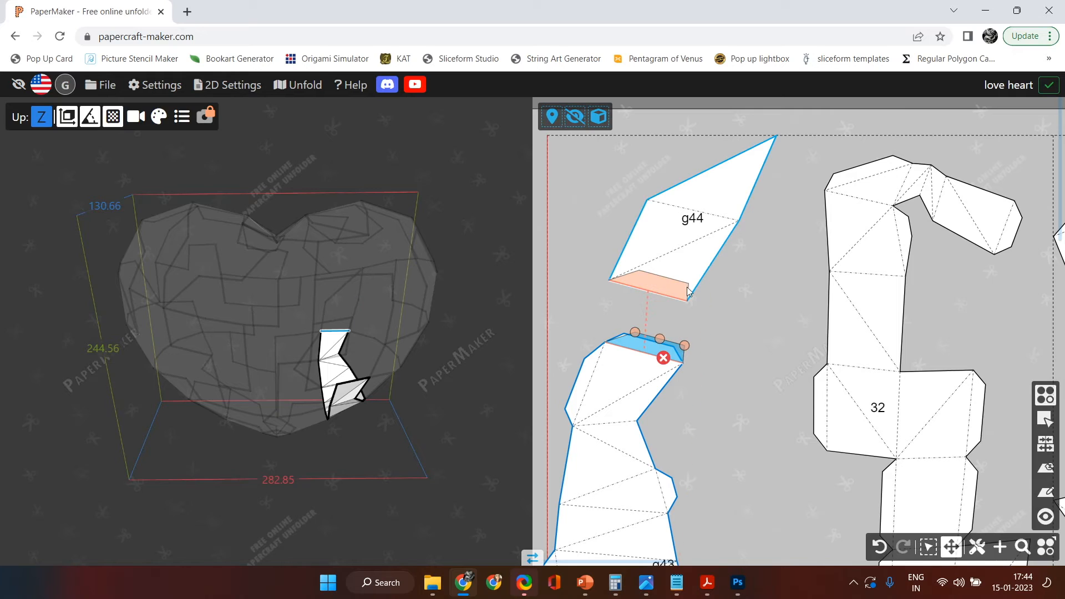
{"action": "left_click_drag", "start_coordinate": [674, 350], "coordinate": [672, 348]}
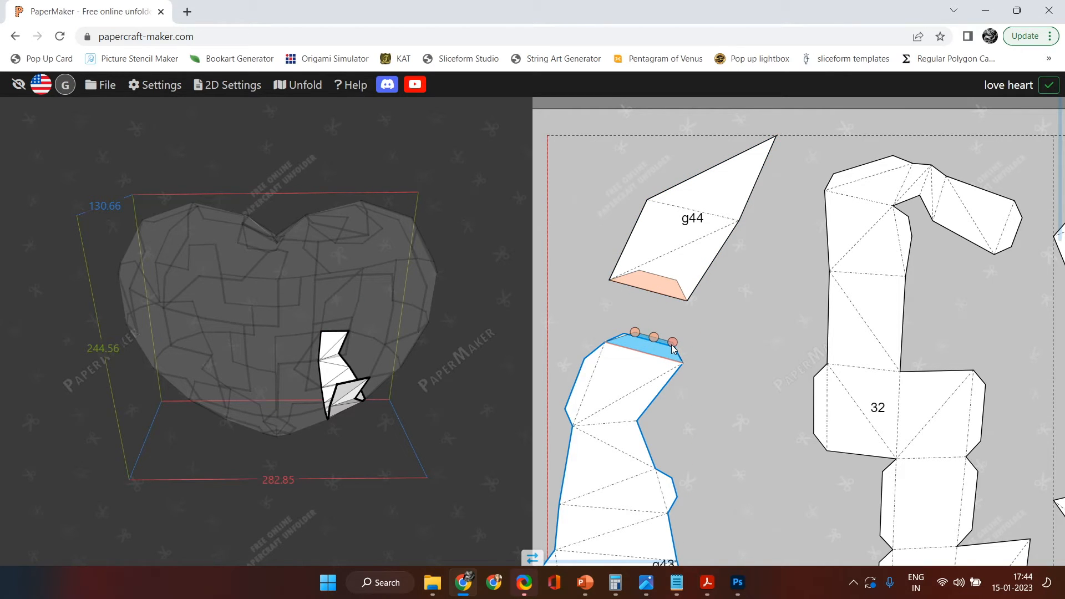
{"action": "left_click_drag", "start_coordinate": [672, 348], "coordinate": [673, 348]}
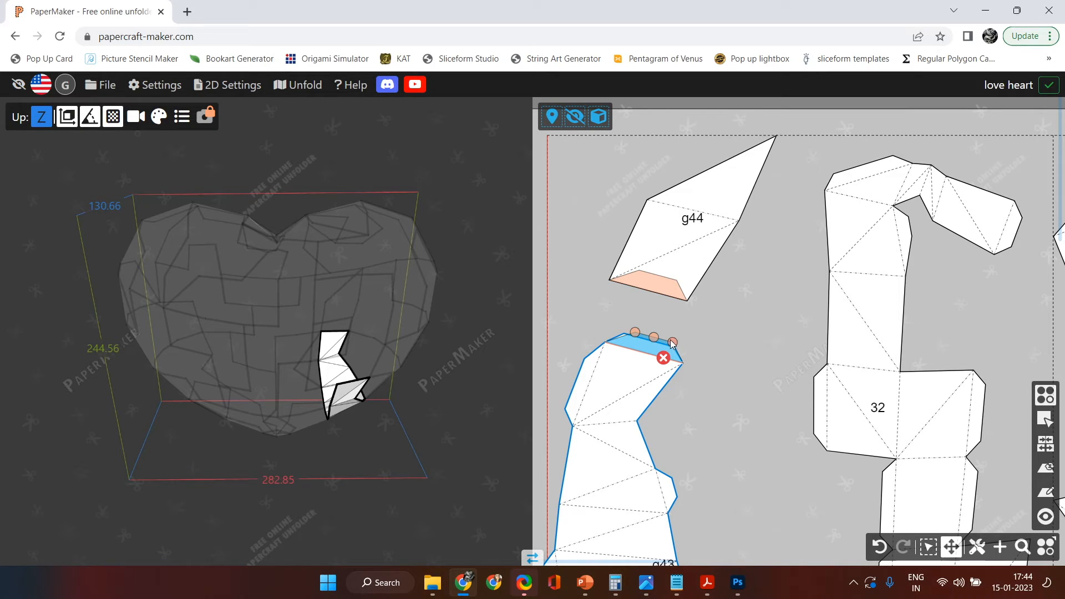
{"action": "left_click_drag", "start_coordinate": [672, 342], "coordinate": [662, 348]}
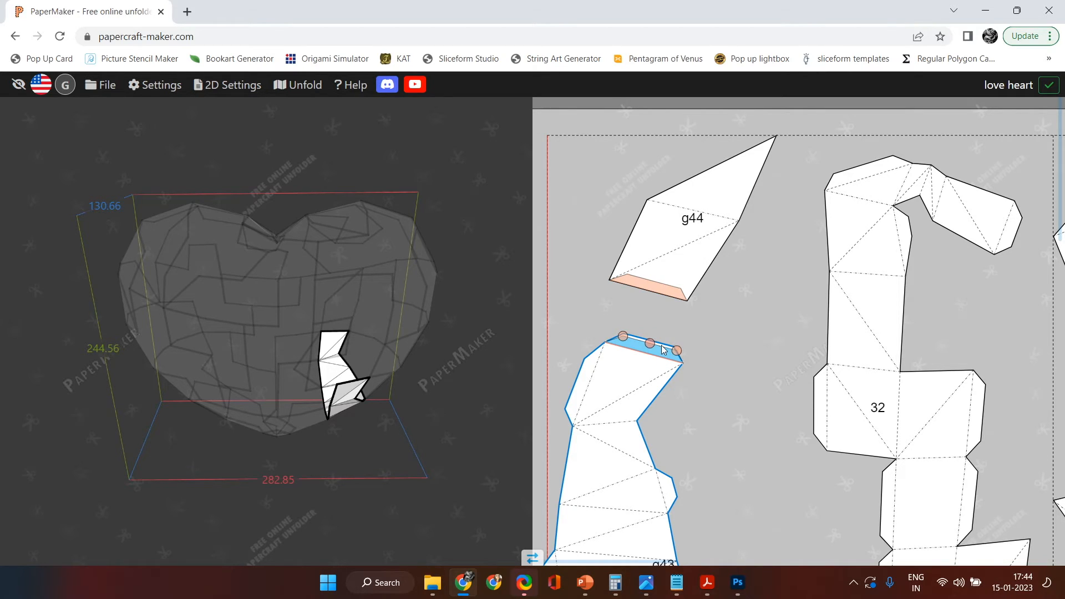
{"action": "left_click_drag", "start_coordinate": [665, 347], "coordinate": [659, 343]}
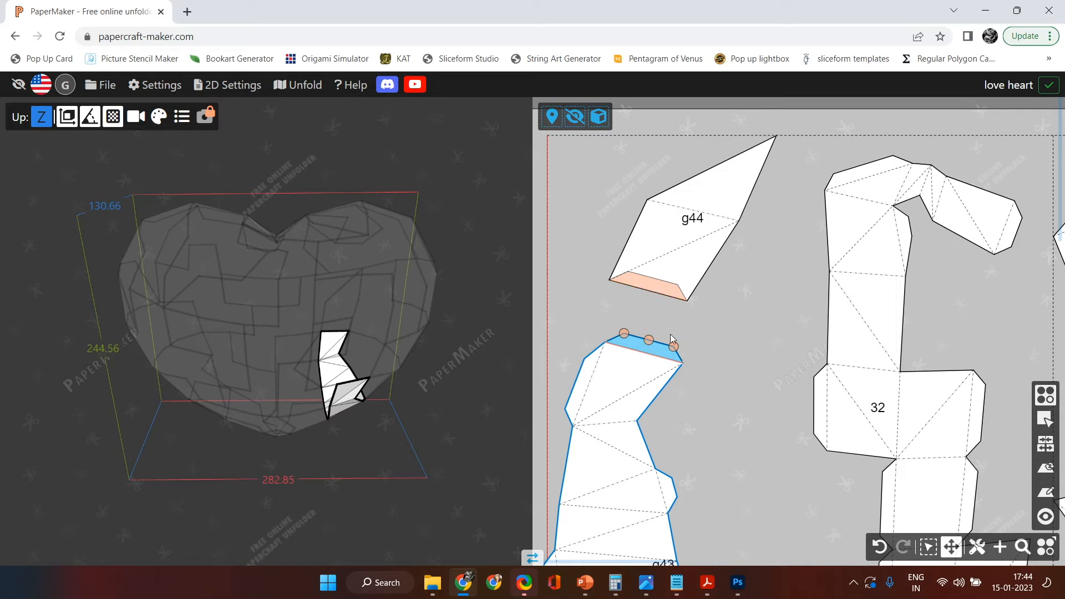
{"action": "left_click", "coordinate": [725, 338]}
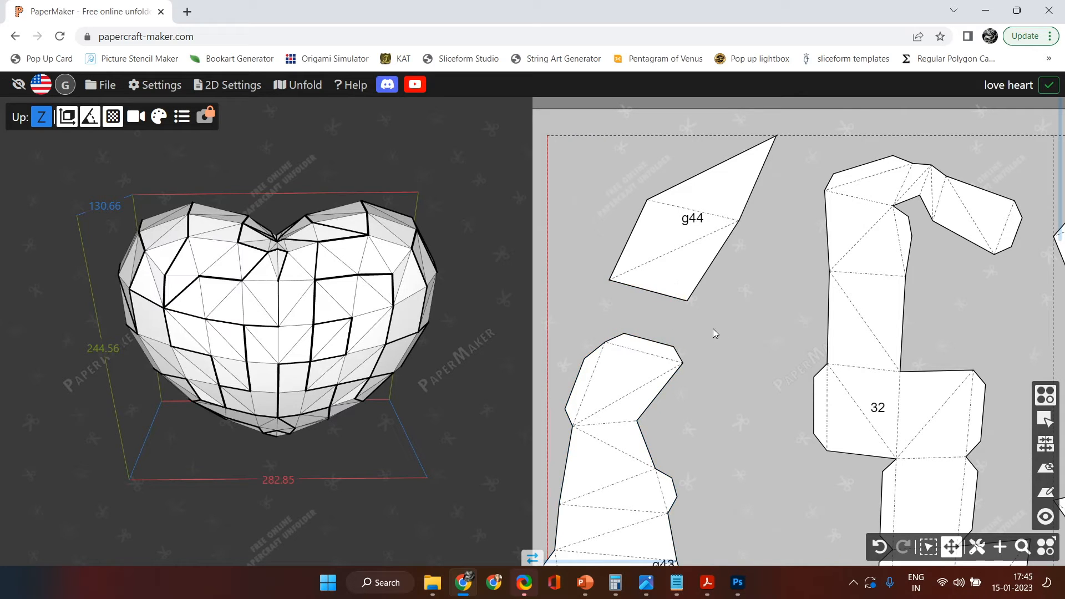
Step: Look over the pieces across the pages and examine piece g30's dashed and dash-dot fold lines up close
{"action": "left_click_drag", "start_coordinate": [1007, 308], "coordinate": [1050, 254]}
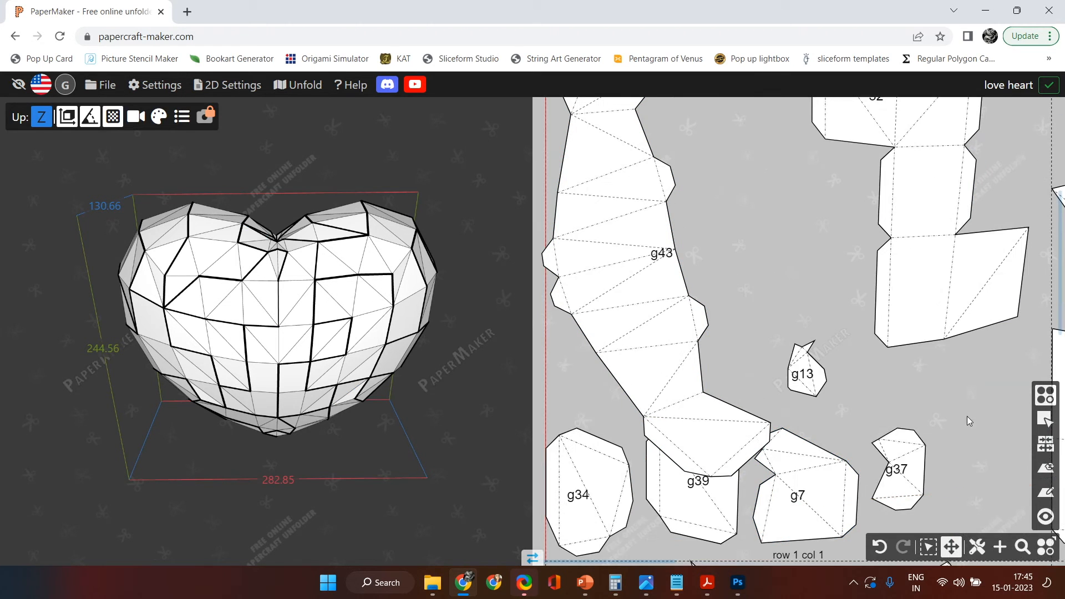
{"action": "left_click_drag", "start_coordinate": [958, 410], "coordinate": [586, 544]}
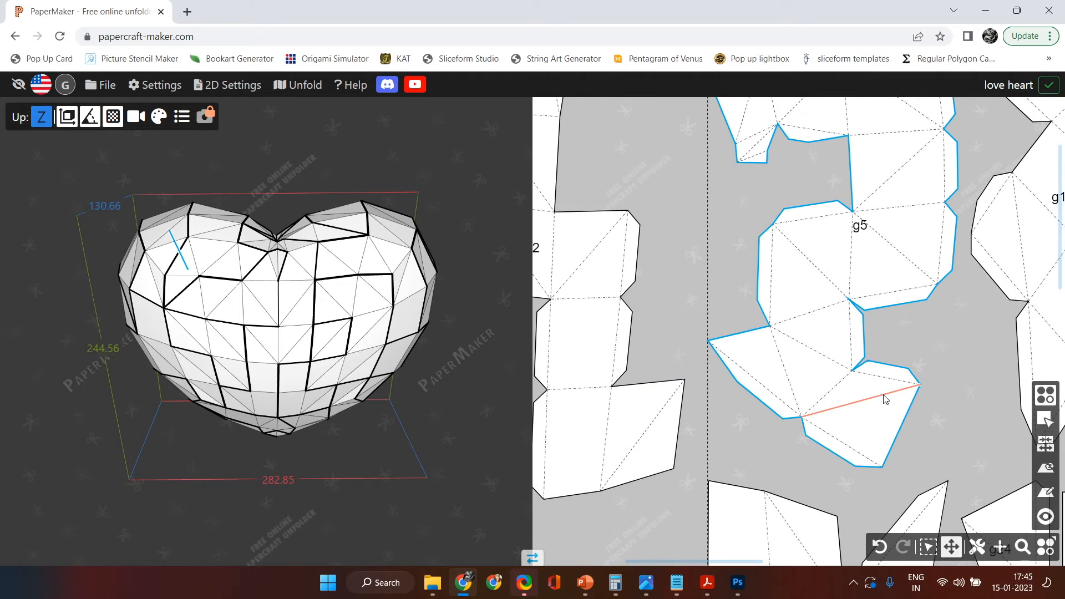
{"action": "left_click_drag", "start_coordinate": [940, 208], "coordinate": [490, 230]}
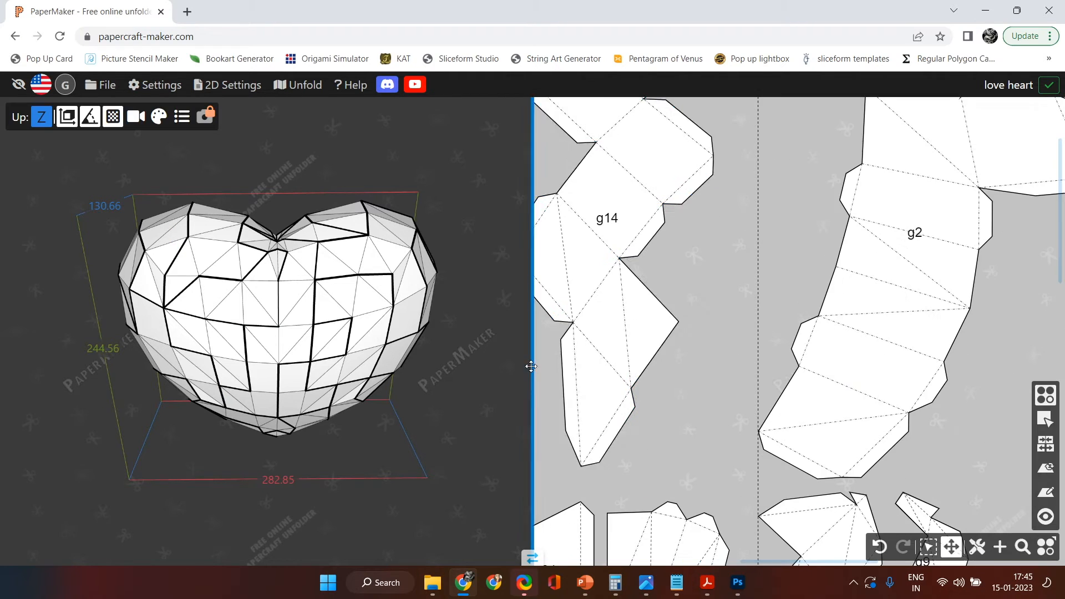
{"action": "left_click_drag", "start_coordinate": [1027, 282], "coordinate": [587, 300]}
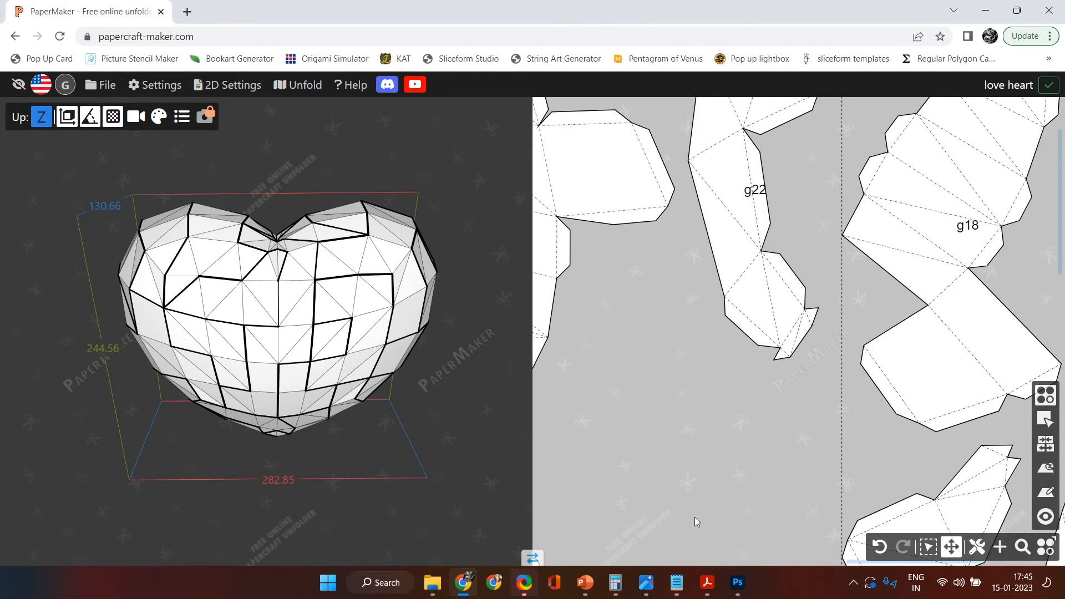
{"action": "left_click_drag", "start_coordinate": [694, 517], "coordinate": [689, 229]}
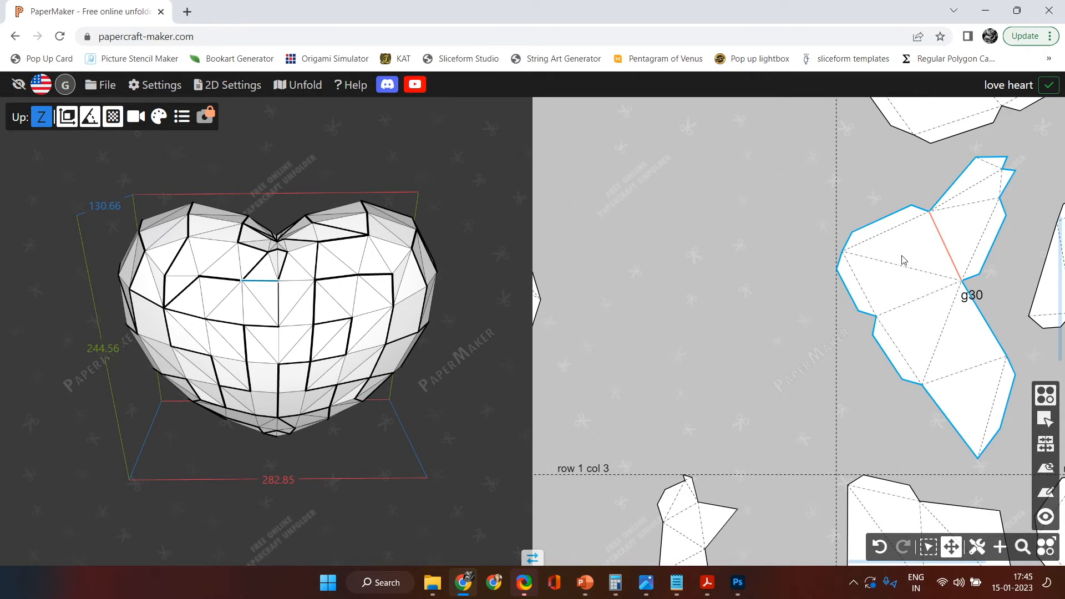
{"action": "scroll", "coordinate": [931, 308], "scroll_direction": "up", "scroll_amount": 5}
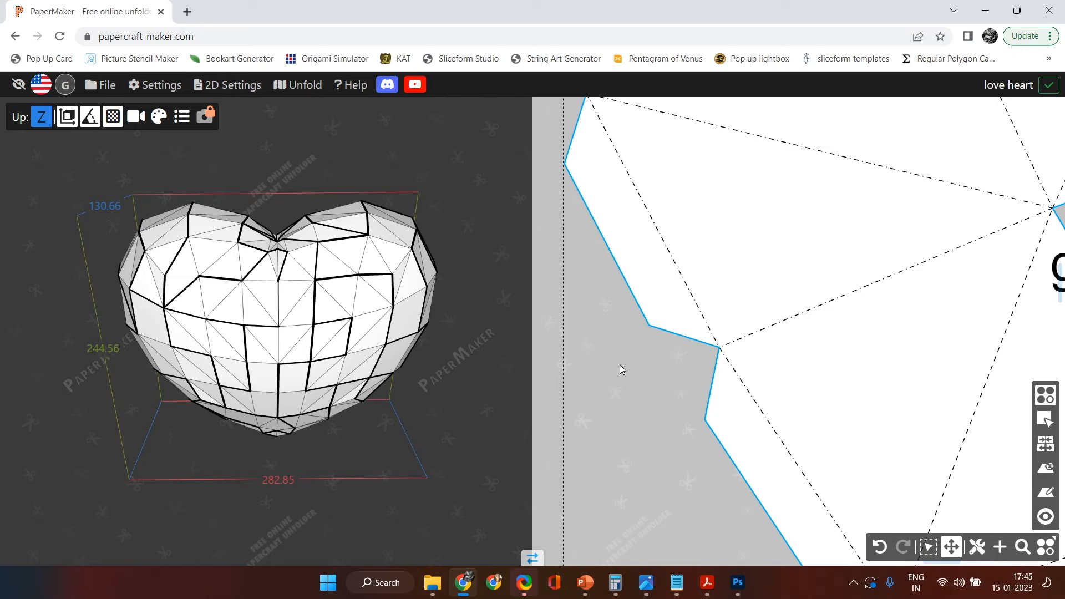
{"action": "scroll", "coordinate": [619, 371], "scroll_direction": "down", "scroll_amount": 1}
{"action": "scroll", "coordinate": [619, 371], "scroll_direction": "down", "scroll_amount": 1}
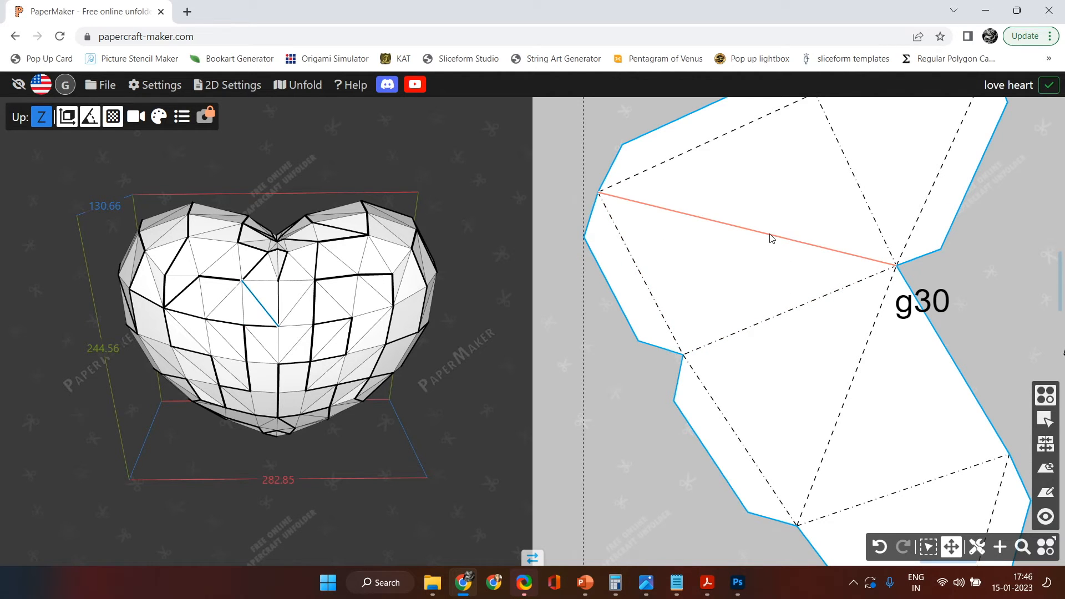
{"action": "left_click", "coordinate": [730, 229]}
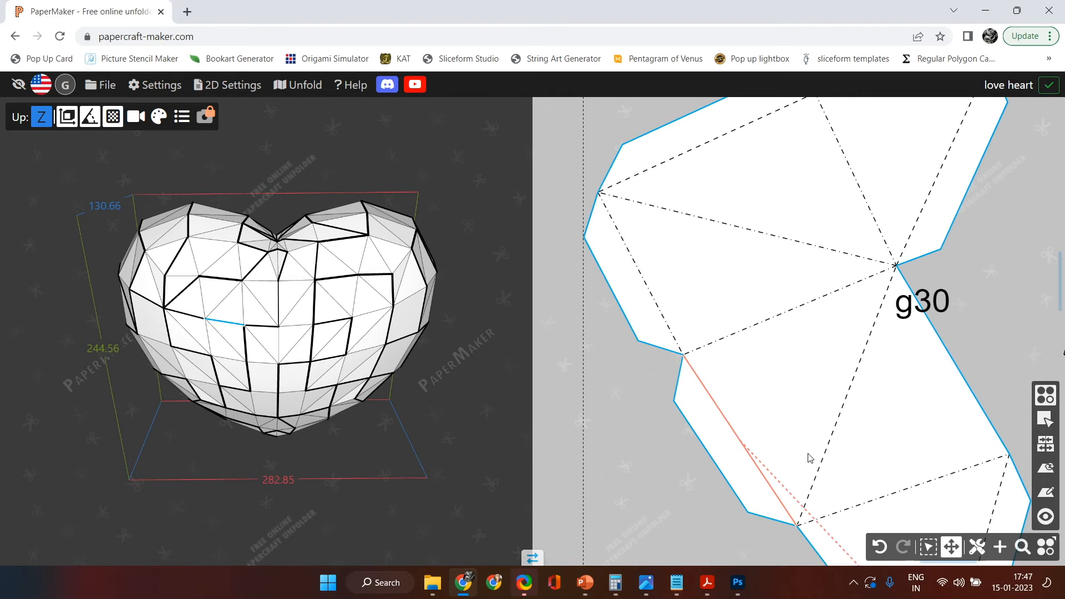
{"action": "scroll", "coordinate": [655, 386], "scroll_direction": "down", "scroll_amount": 2}
{"action": "scroll", "coordinate": [656, 387], "scroll_direction": "down", "scroll_amount": 3}
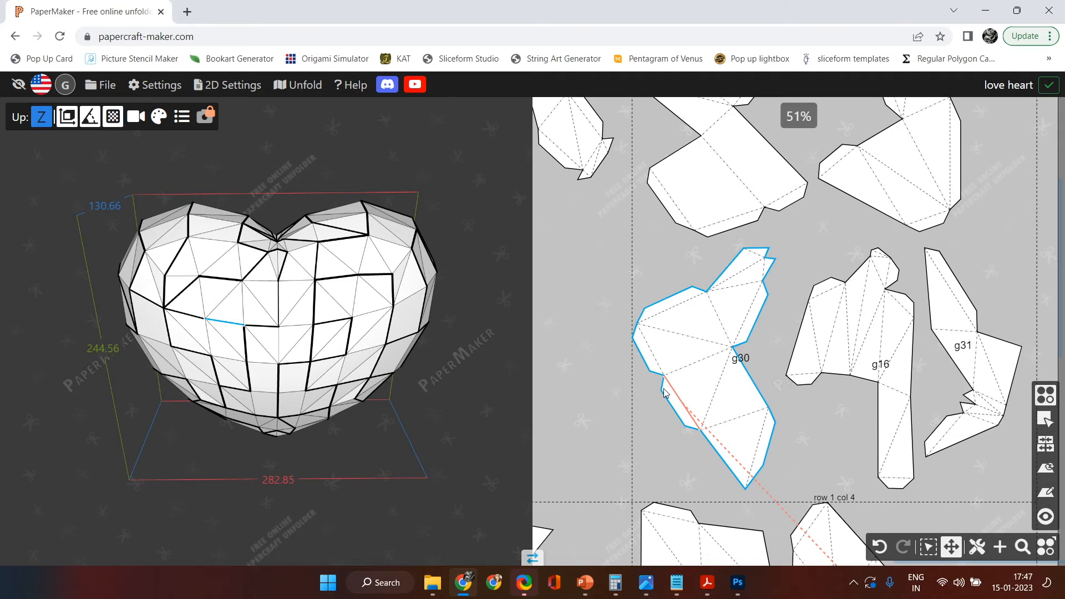
{"action": "scroll", "coordinate": [766, 367], "scroll_direction": "up", "scroll_amount": 5}
{"action": "left_click_drag", "start_coordinate": [870, 430], "coordinate": [899, 577]}
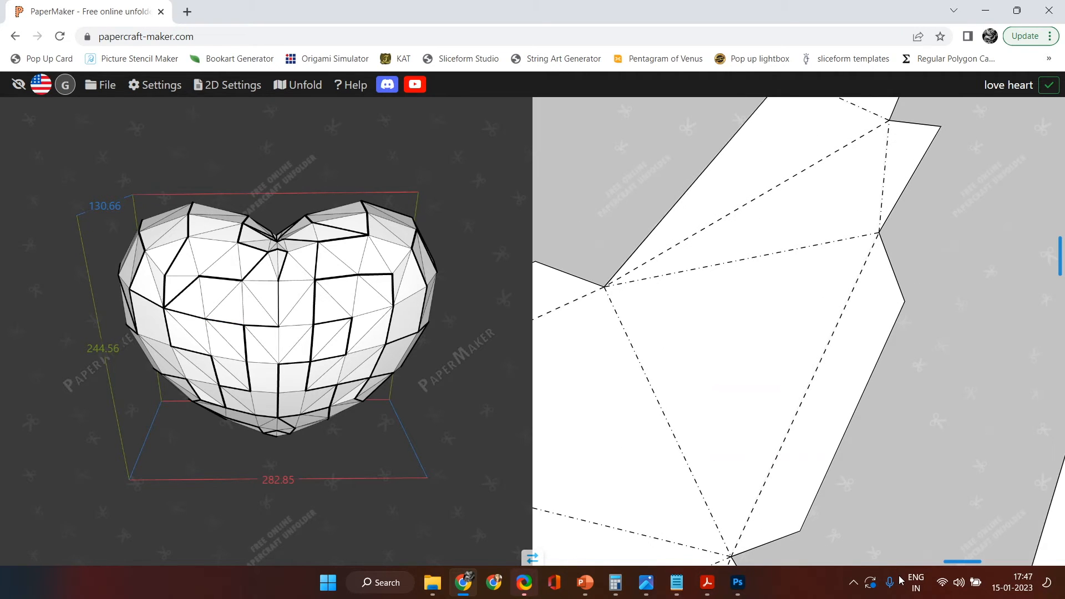
{"action": "left_click", "coordinate": [813, 246]}
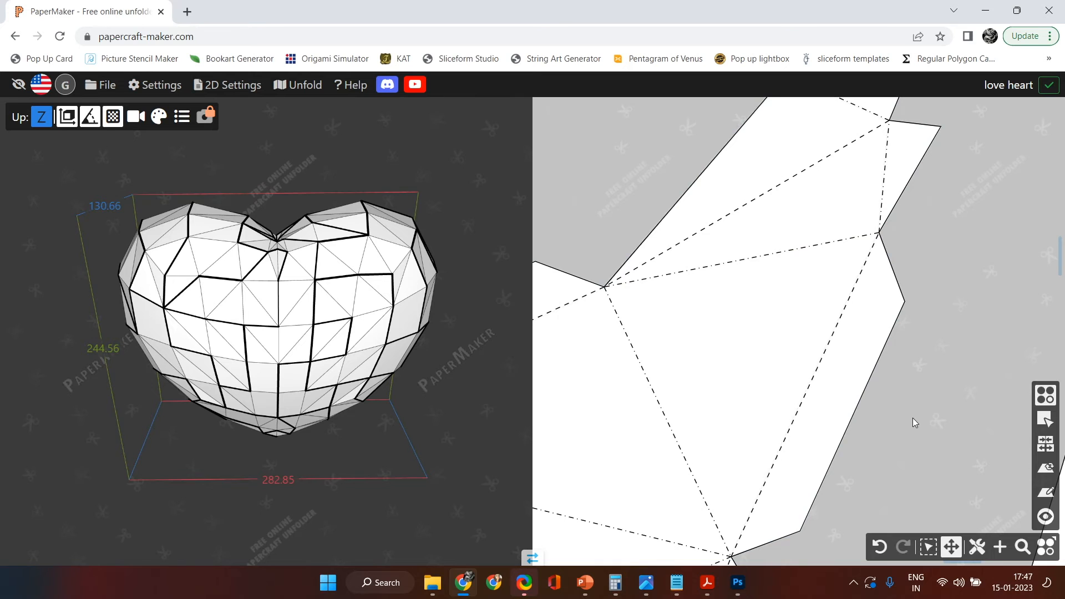
Step: Open the advanced 2D settings
{"action": "scroll", "coordinate": [913, 418], "scroll_direction": "down", "scroll_amount": 5}
{"action": "left_click_drag", "start_coordinate": [939, 411], "coordinate": [890, 243]}
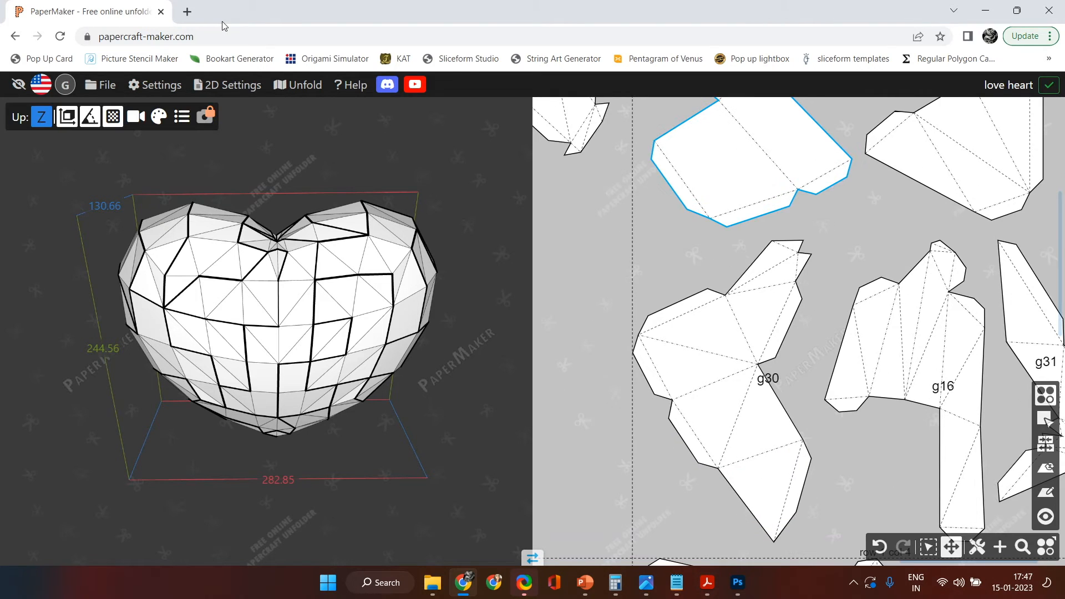
{"action": "left_click", "coordinate": [237, 81]}
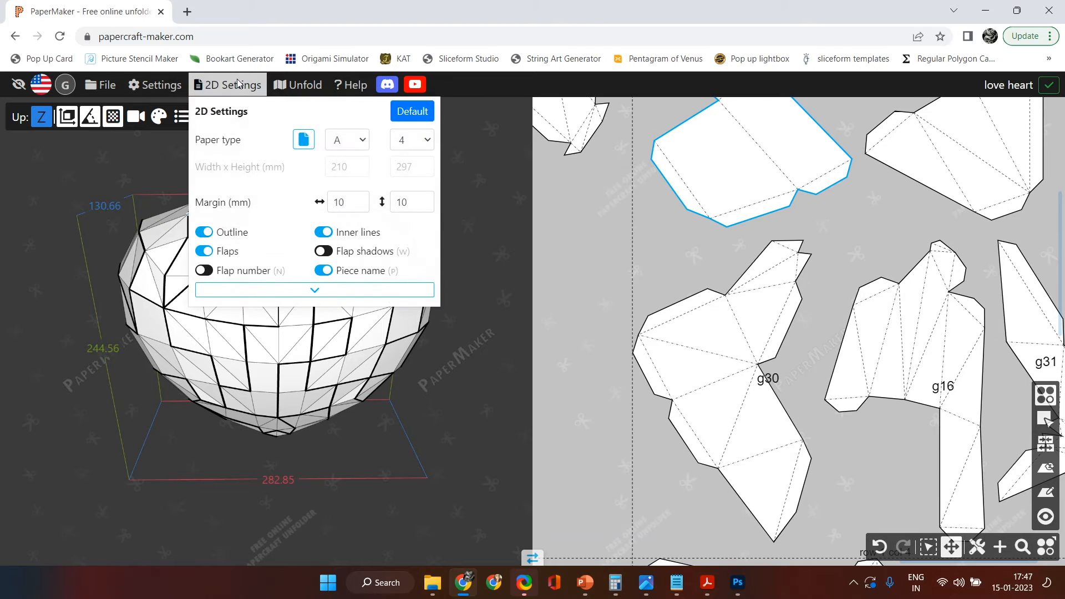
{"action": "left_click", "coordinate": [338, 293]}
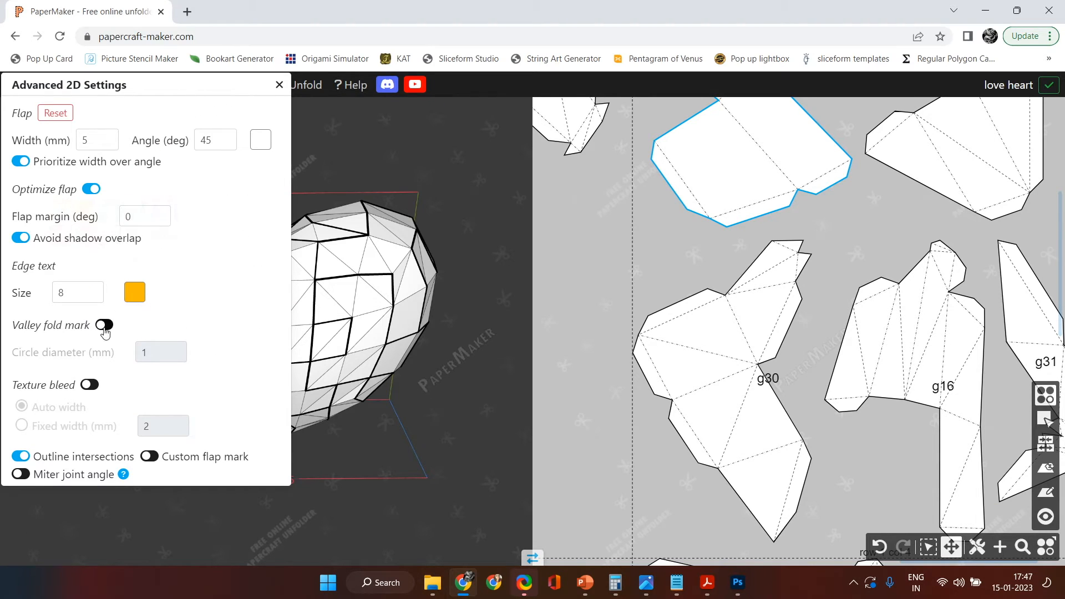
Step: Try valley fold marks with a 1 mm circle diameter, inspect them on piece g30, and turn them off again
{"action": "left_click", "coordinate": [105, 325]}
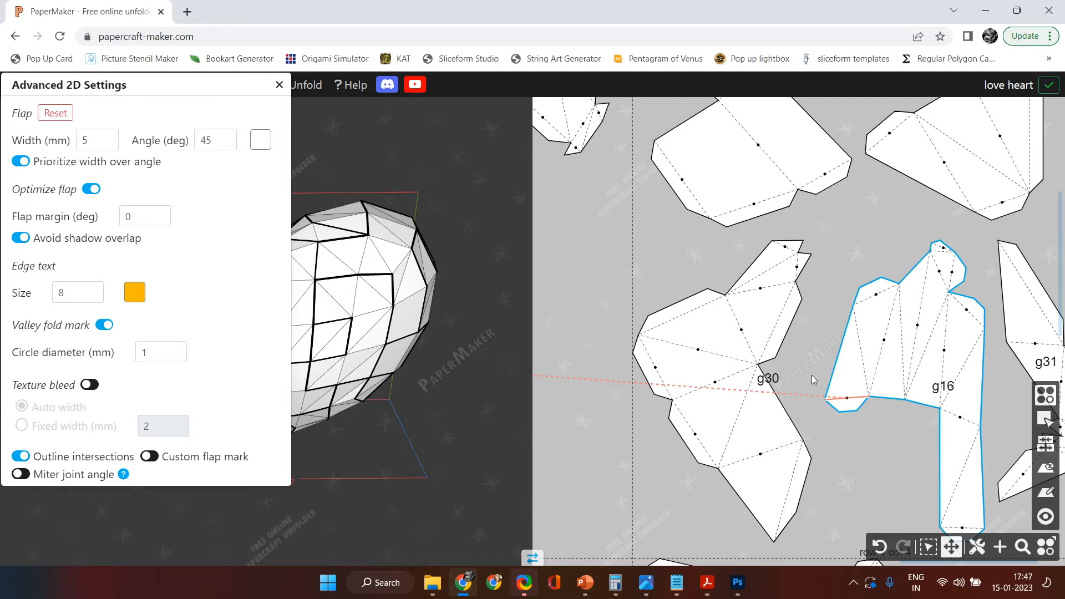
{"action": "scroll", "coordinate": [803, 371], "scroll_direction": "up", "scroll_amount": 3}
{"action": "scroll", "coordinate": [720, 359], "scroll_direction": "up", "scroll_amount": 3}
{"action": "left_click_drag", "start_coordinate": [809, 412], "coordinate": [921, 457]}
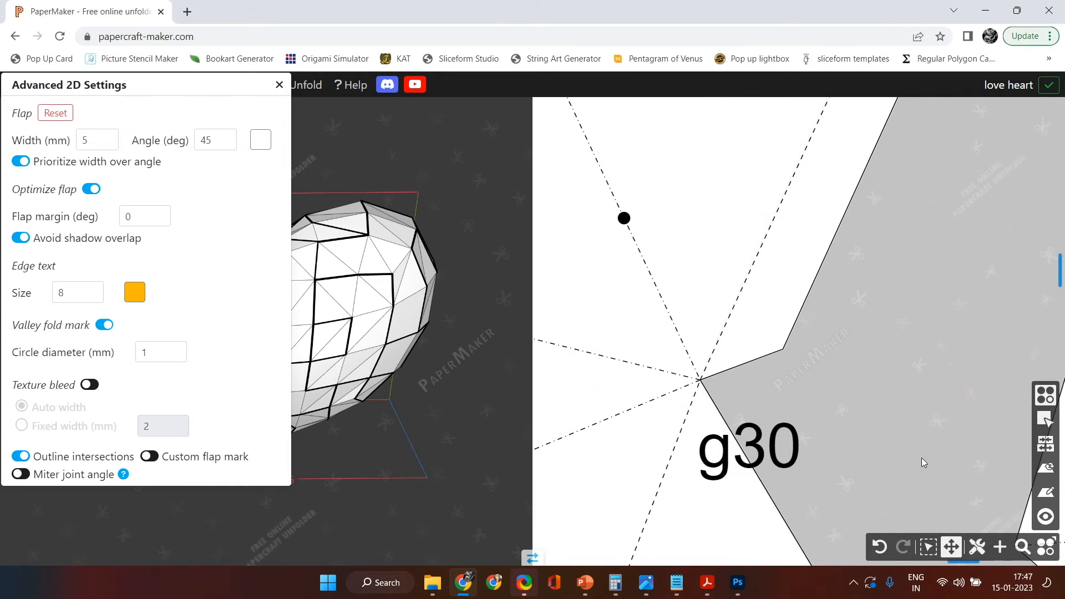
{"action": "left_click_drag", "start_coordinate": [668, 228], "coordinate": [822, 341]}
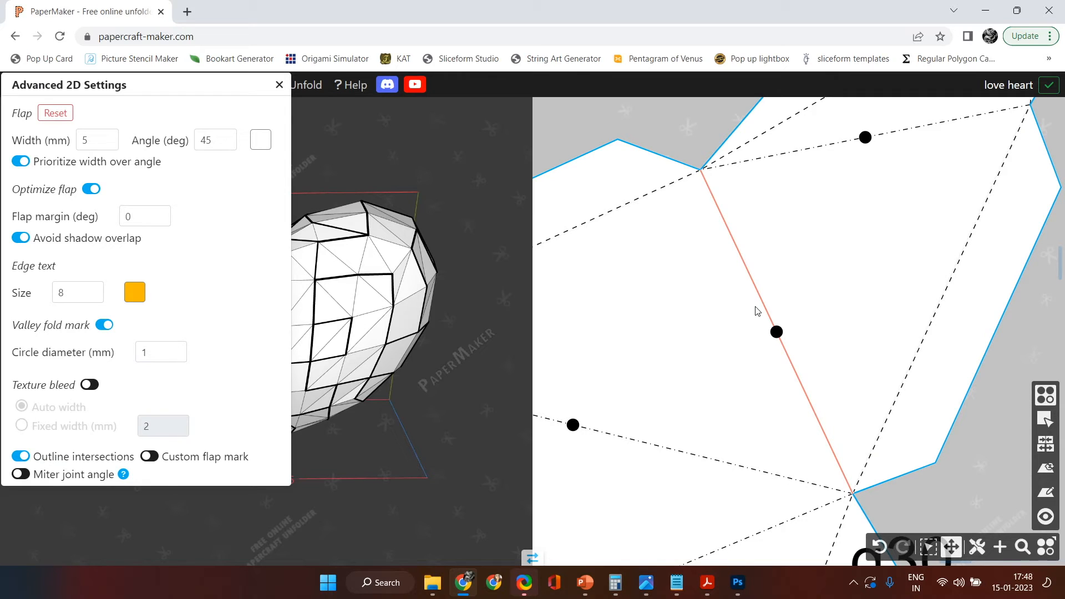
{"action": "left_click", "coordinate": [102, 326]}
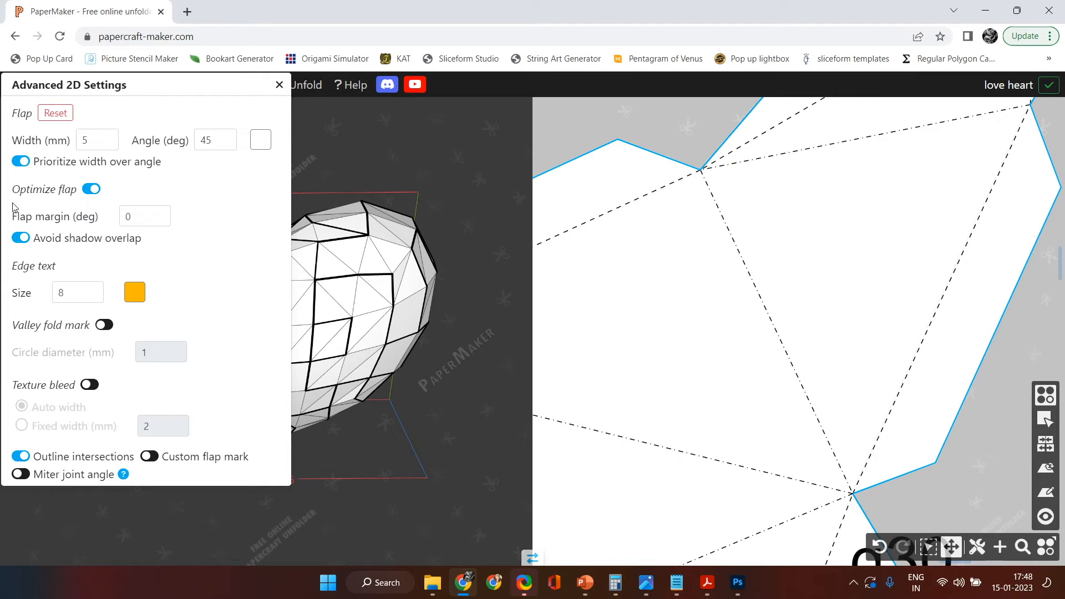
Step: Format the edge text at size 16 in black and turn on flap numbers in the 2D settings
{"action": "left_click", "coordinate": [80, 294]}
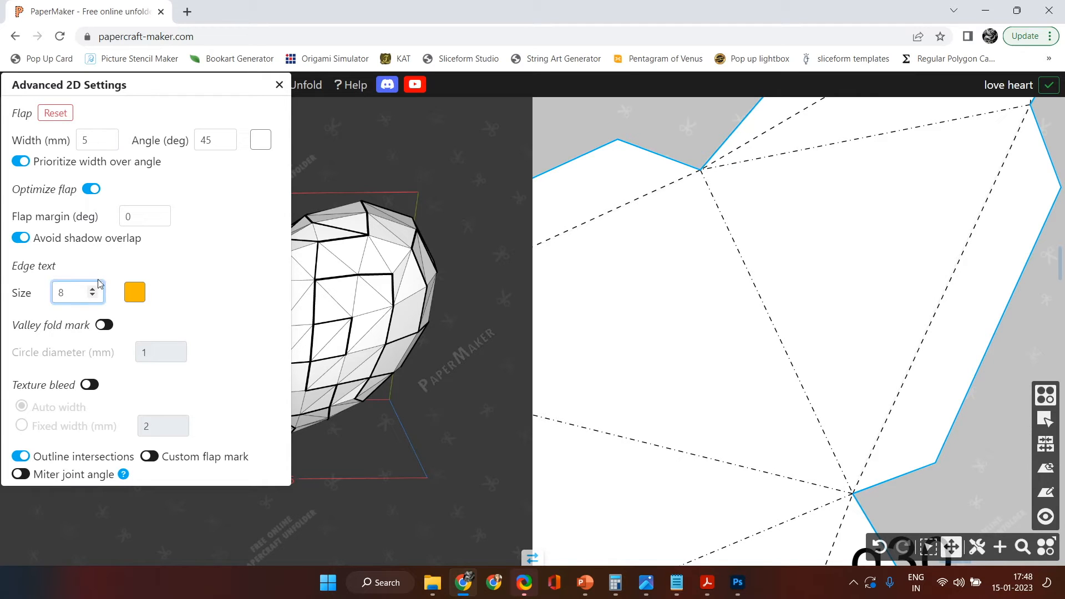
{"action": "key", "text": "BackSpace"}
{"action": "type", "text": "16"}
{"action": "left_click", "coordinate": [137, 303]}
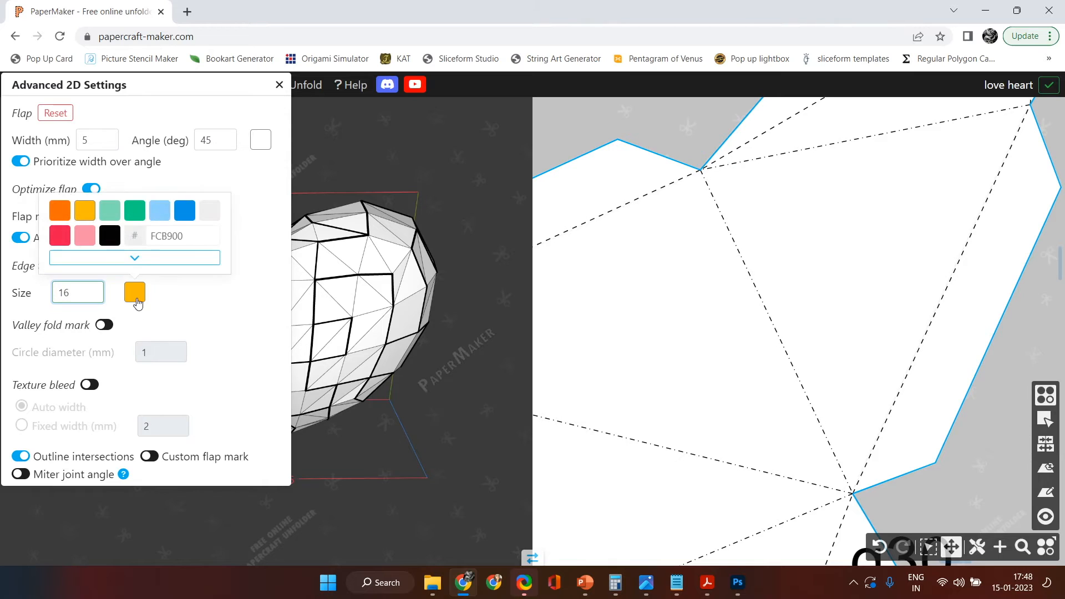
{"action": "left_click", "coordinate": [111, 236]}
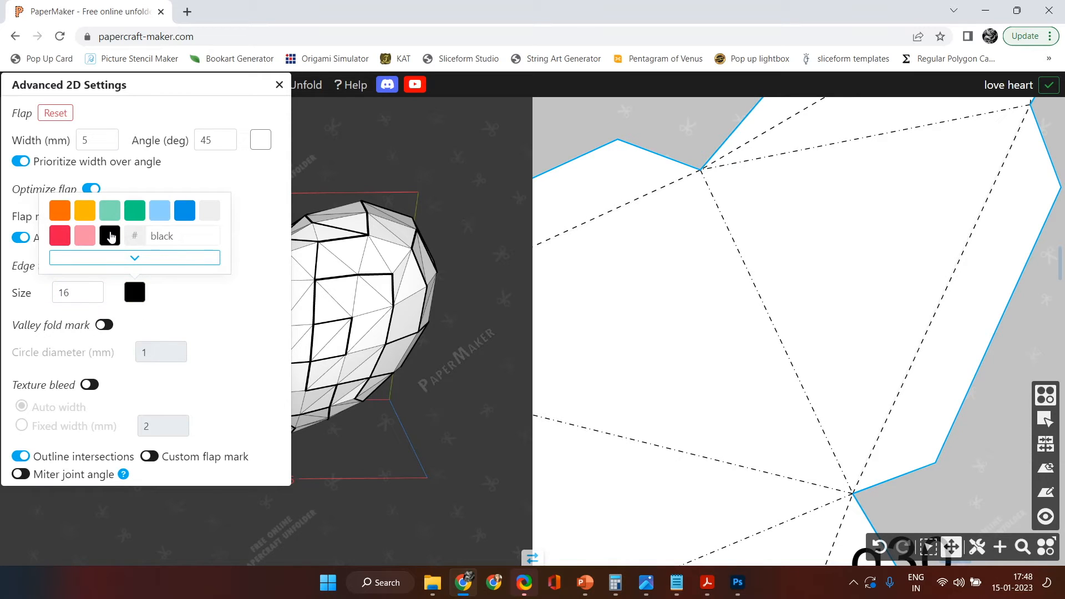
{"action": "left_click", "coordinate": [279, 85]}
{"action": "mouse_move", "coordinate": [243, 100]}
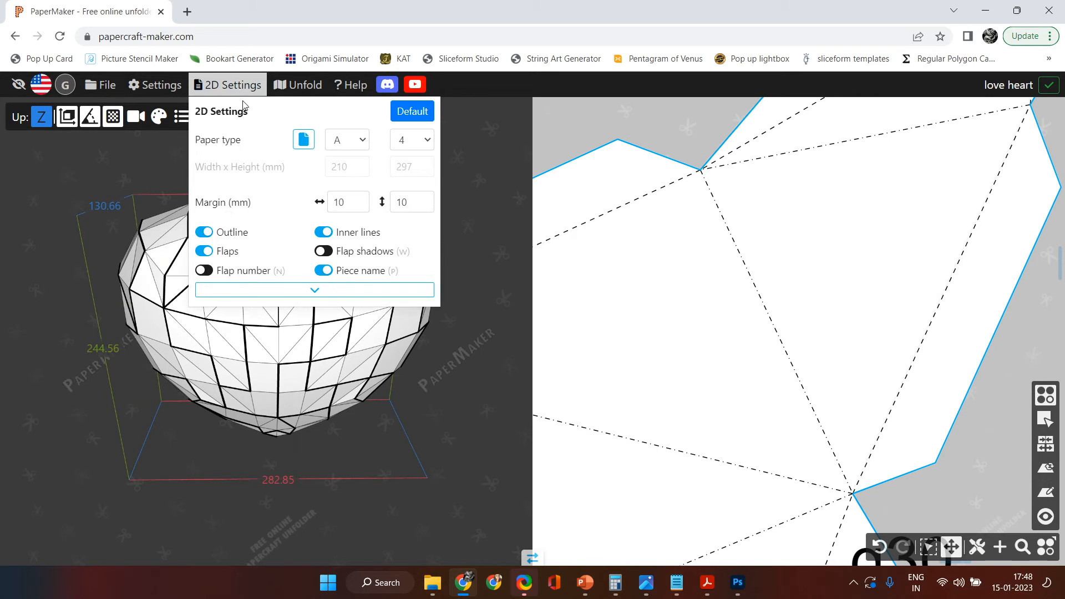
{"action": "left_click", "coordinate": [204, 271]}
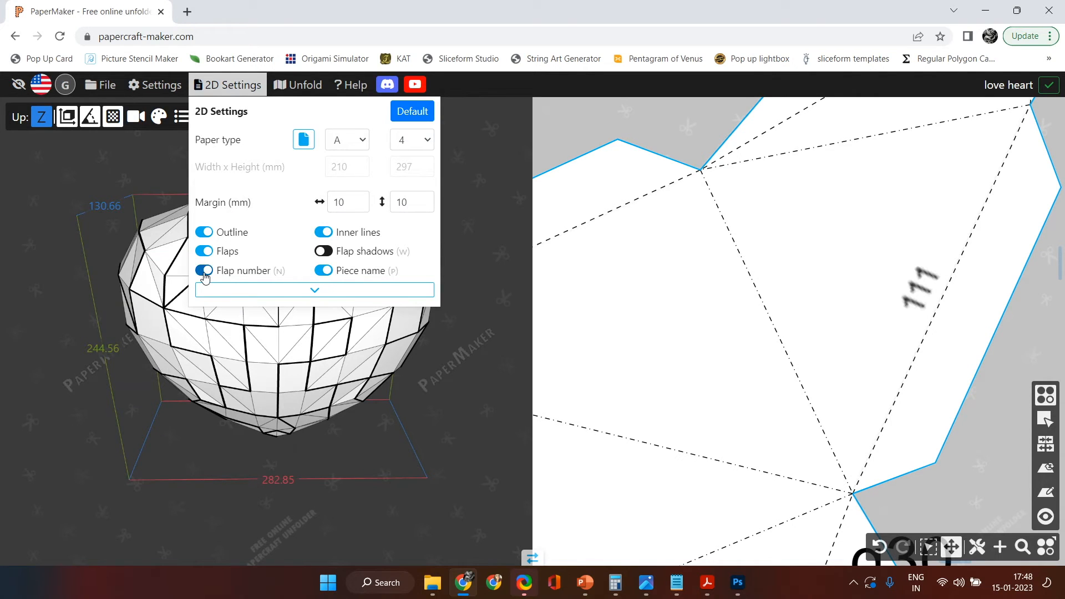
Step: Examine the flap numbers on piece g30 up close and look over the numbered pieces across the pages
{"action": "scroll", "coordinate": [899, 319], "scroll_direction": "down", "scroll_amount": 5}
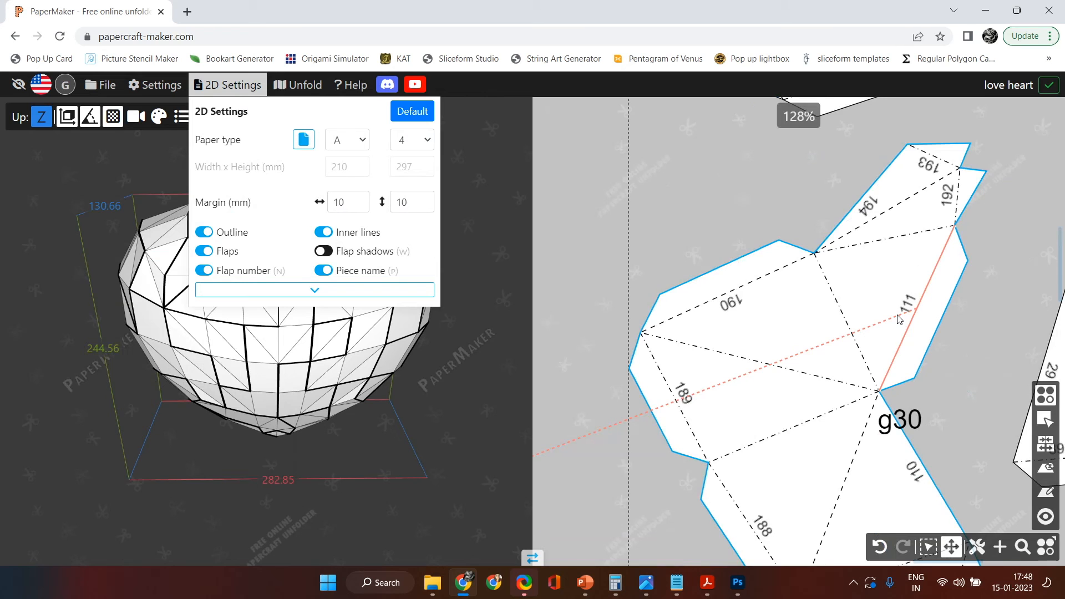
{"action": "scroll", "coordinate": [982, 416], "scroll_direction": "up", "scroll_amount": 4}
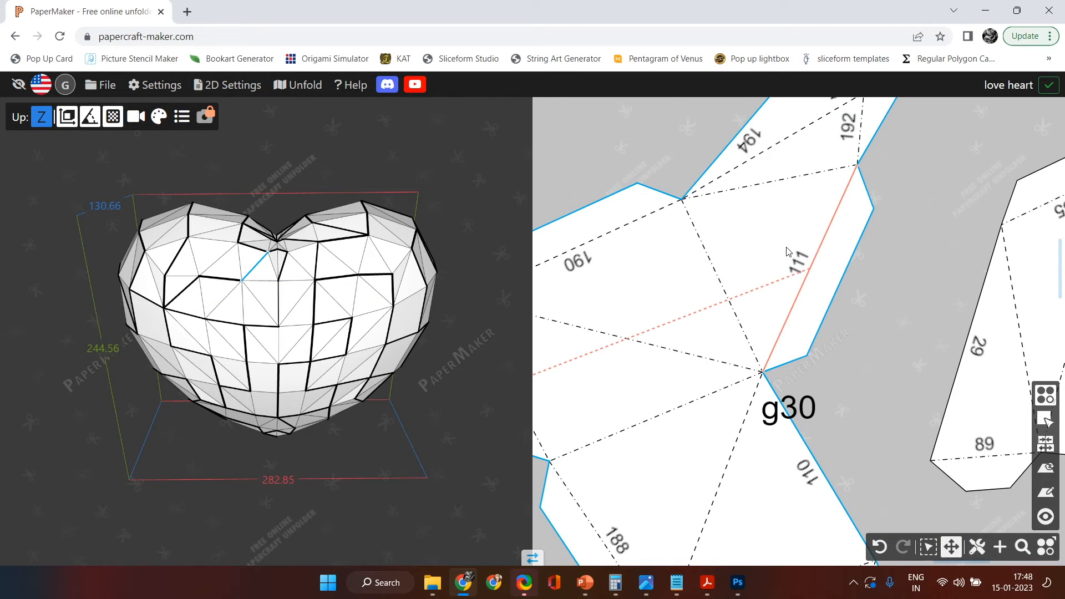
{"action": "left_click", "coordinate": [794, 280]}
{"action": "scroll", "coordinate": [833, 376], "scroll_direction": "down", "scroll_amount": 5}
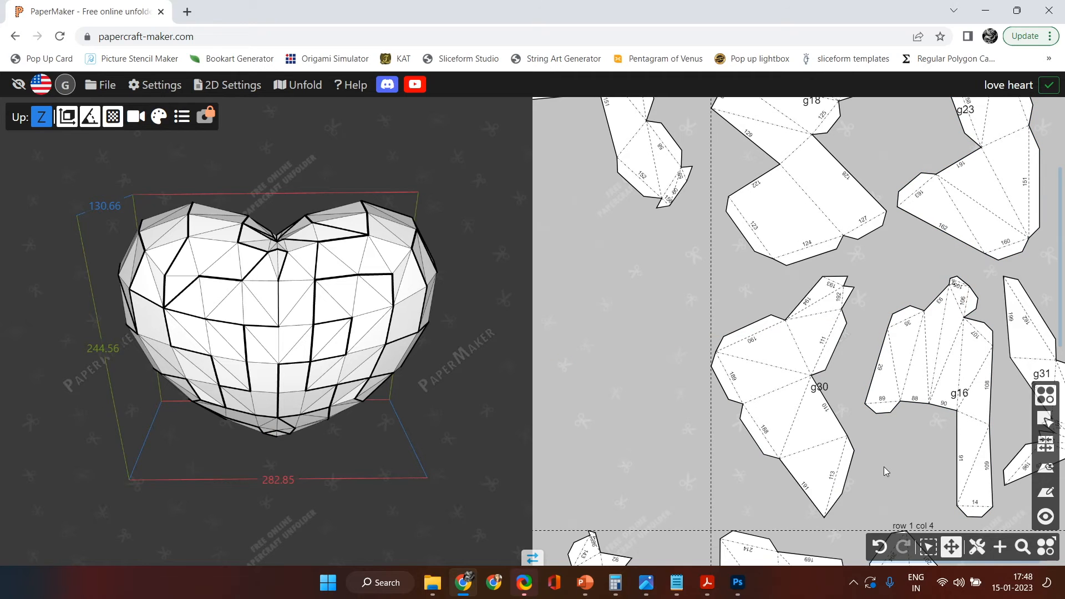
{"action": "left_click_drag", "start_coordinate": [743, 401], "coordinate": [1064, 77]}
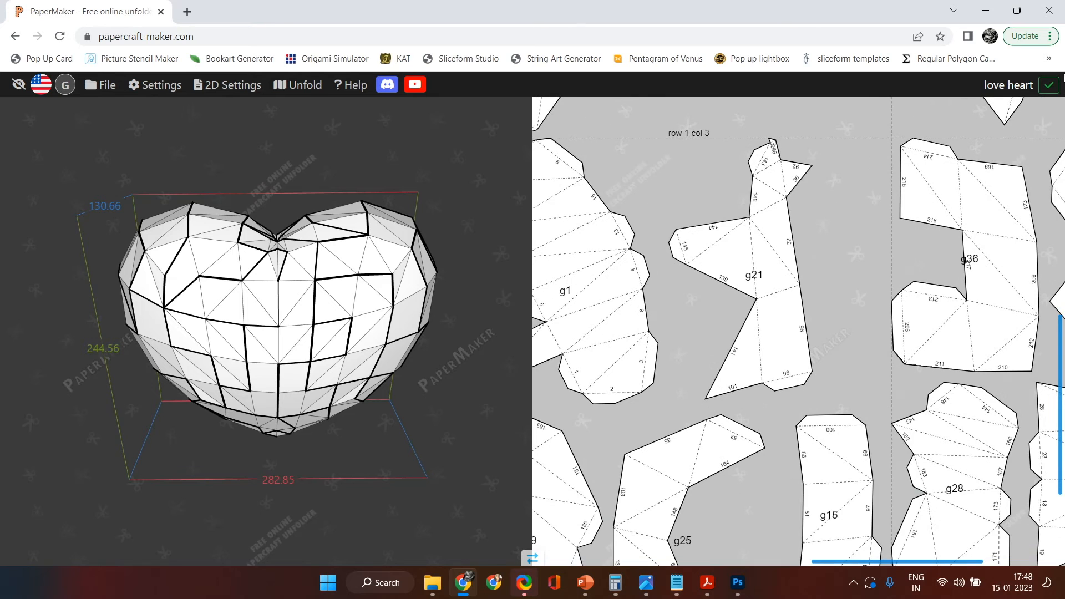
{"action": "left_click_drag", "start_coordinate": [721, 355], "coordinate": [1032, 533]}
{"action": "left_click", "coordinate": [800, 447]}
{"action": "scroll", "coordinate": [800, 447], "scroll_direction": "down", "scroll_amount": 5}
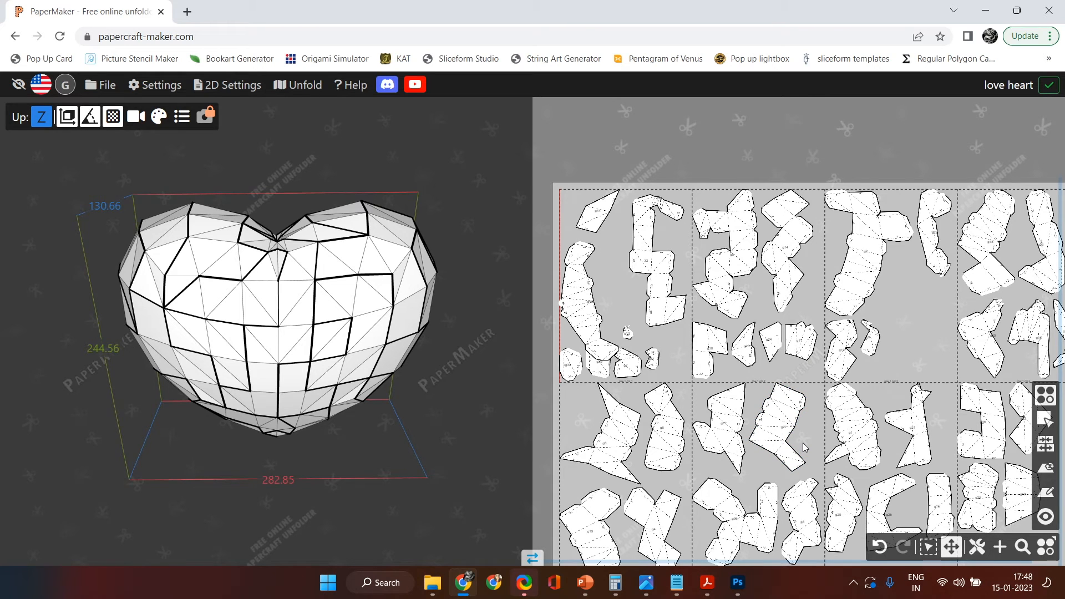
{"action": "mouse_move", "coordinate": [930, 362]}
{"action": "left_mouse_down"}
{"action": "mouse_move", "coordinate": [891, 212]}
{"action": "mouse_move", "coordinate": [877, 275]}
{"action": "mouse_move", "coordinate": [884, 350]}
{"action": "mouse_move", "coordinate": [919, 371]}
{"action": "left_mouse_up"}
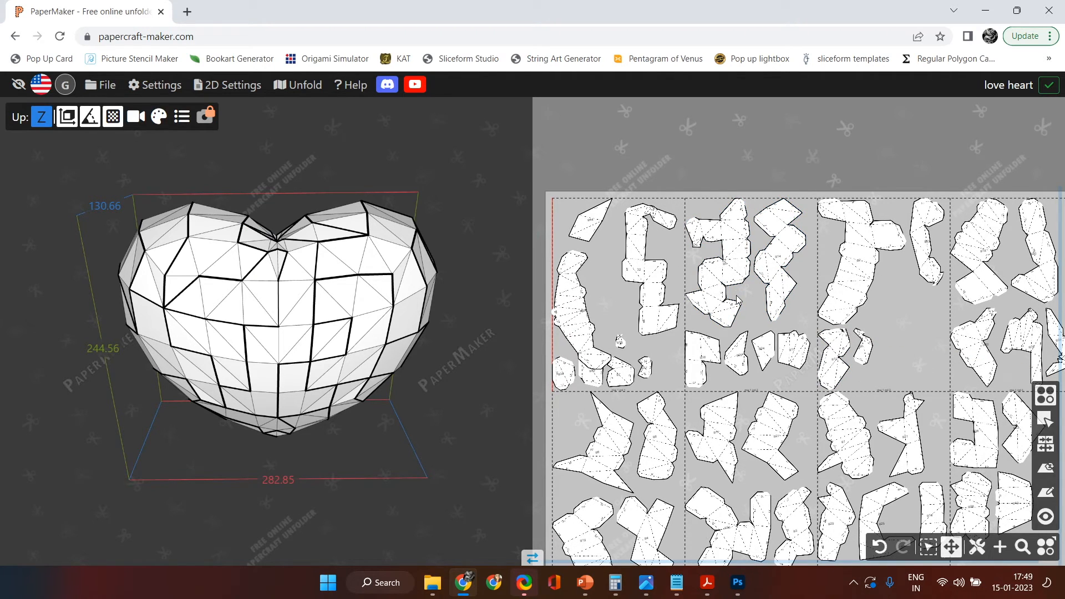
{"action": "scroll", "coordinate": [737, 291], "scroll_direction": "up", "scroll_amount": 5}
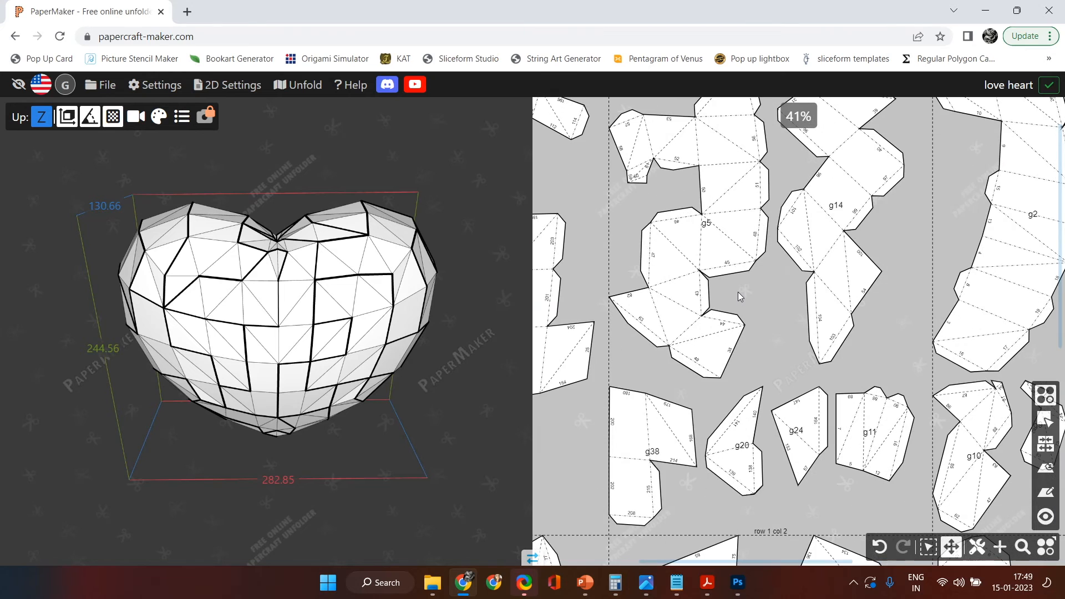
Step: Reshape the glue tab on edge 43 of piece g5 by extending its corner toward the edge 45 tab
{"action": "scroll", "coordinate": [738, 292], "scroll_direction": "up", "scroll_amount": 5}
{"action": "left_click_drag", "start_coordinate": [737, 296], "coordinate": [827, 354]}
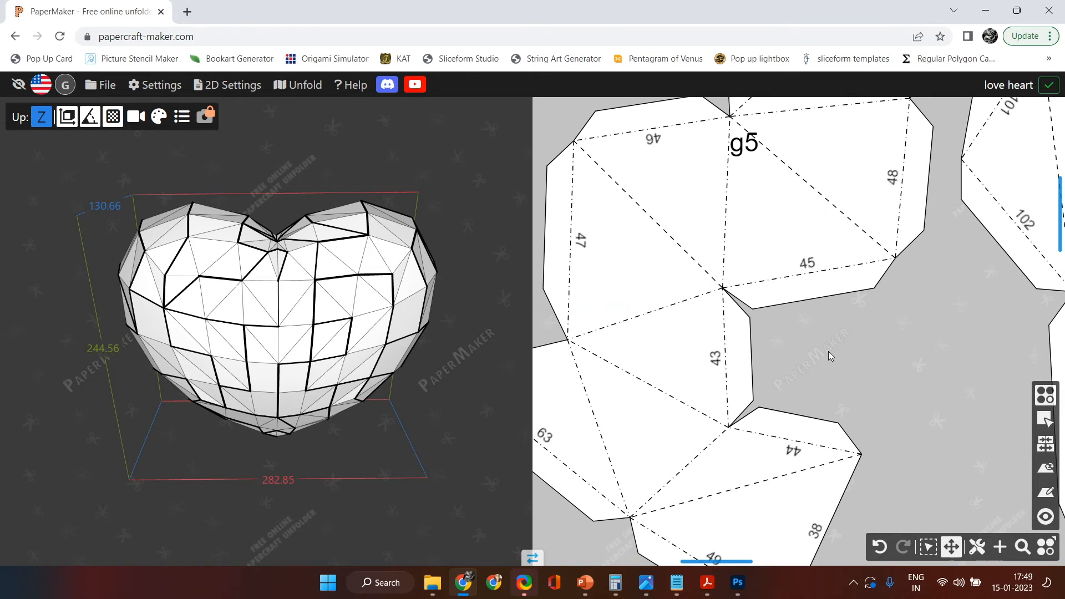
{"action": "left_click", "coordinate": [730, 338]}
{"action": "left_click", "coordinate": [729, 337]}
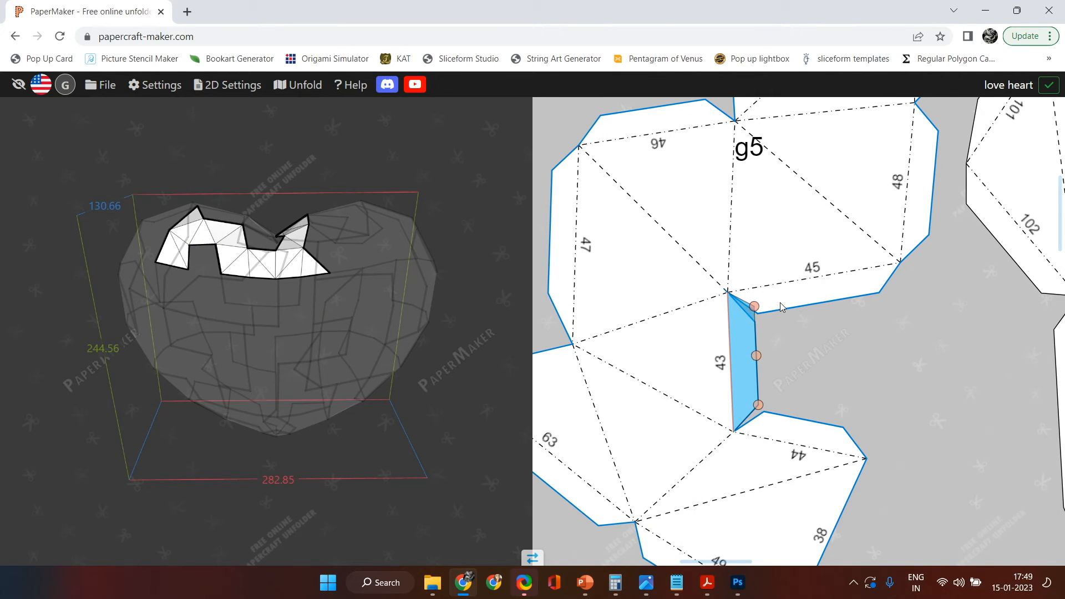
{"action": "left_click", "coordinate": [789, 331]}
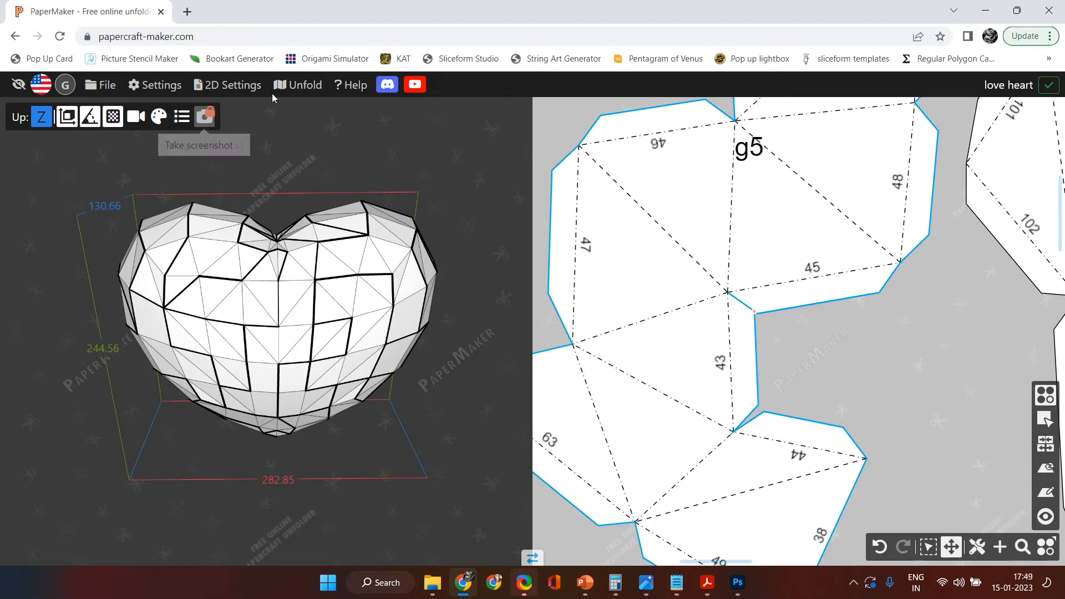
Step: Review the outline intersections option in the advanced 2D settings and pull the edge 45 tab's corner on piece g5 clear of the edge 43 tab
{"action": "left_click", "coordinate": [236, 85]}
{"action": "left_click", "coordinate": [309, 287]}
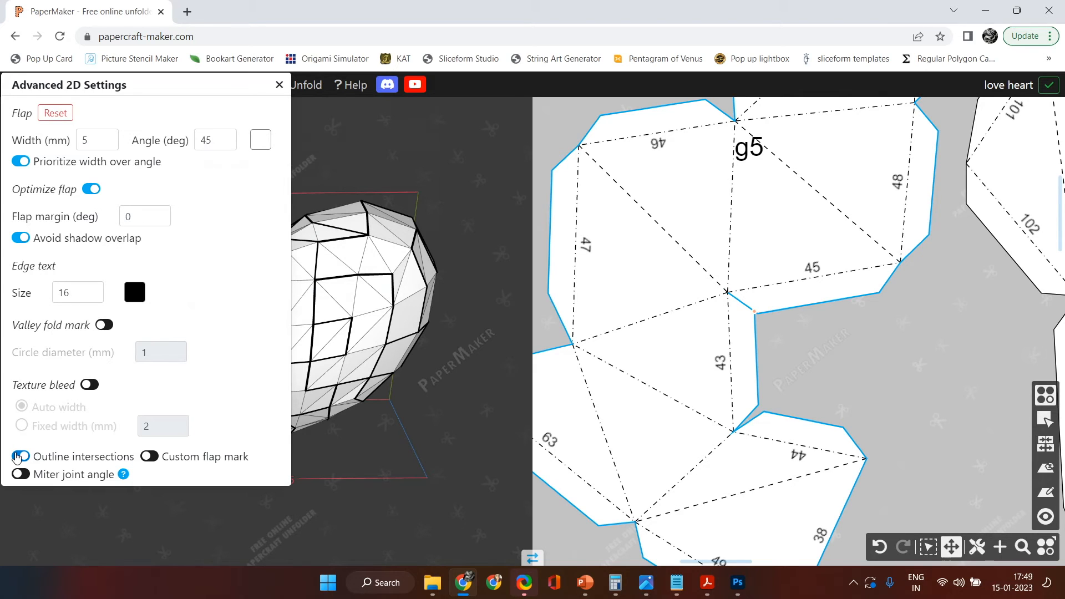
{"action": "left_click", "coordinate": [720, 327]}
{"action": "left_click", "coordinate": [779, 289]}
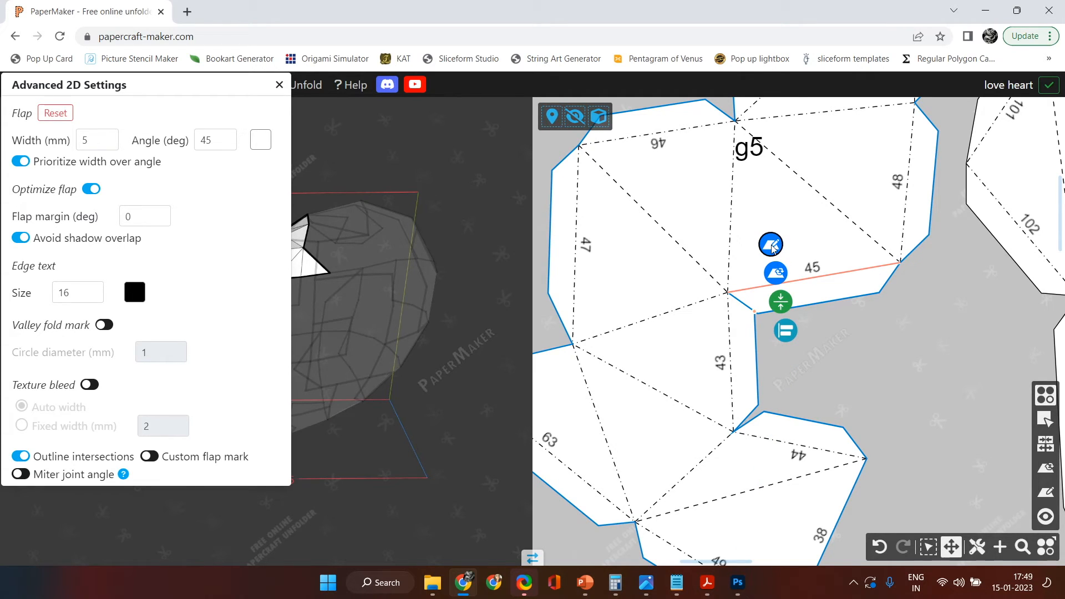
{"action": "left_click", "coordinate": [772, 247]}
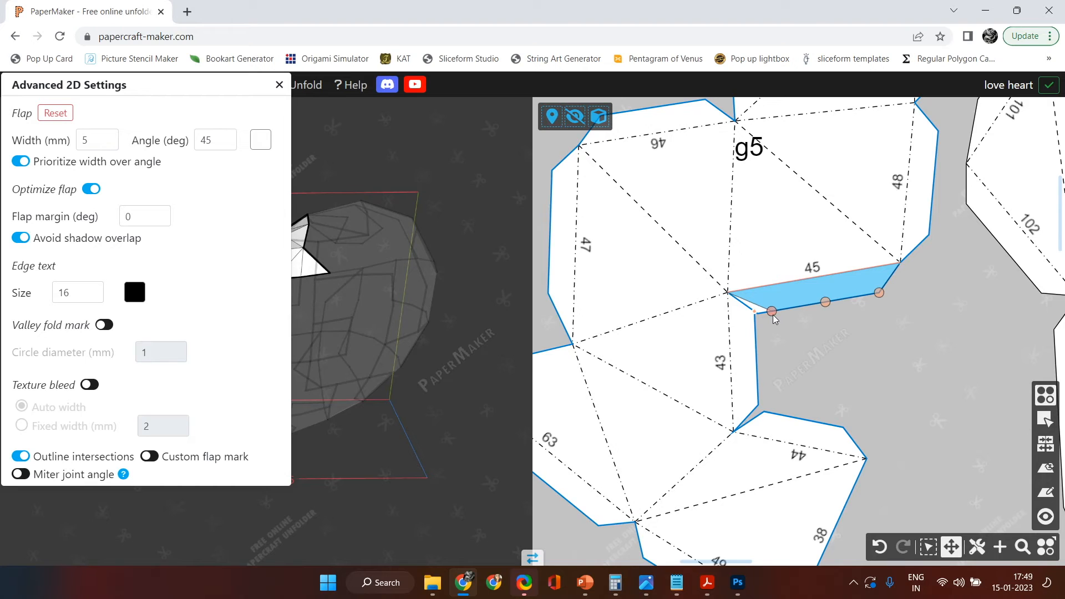
{"action": "left_click", "coordinate": [784, 339]}
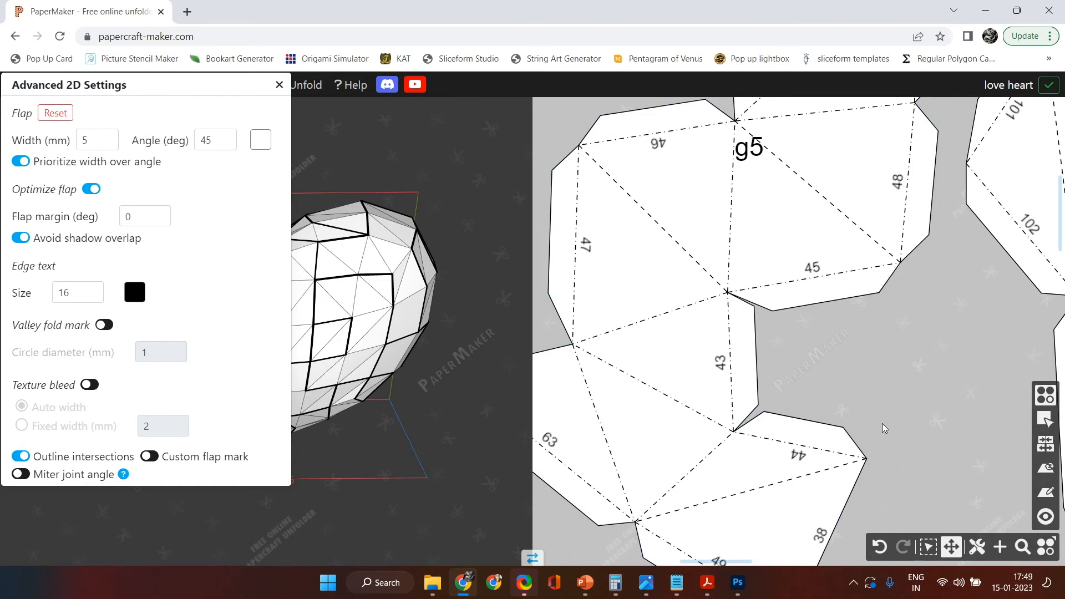
{"action": "scroll", "coordinate": [783, 339], "scroll_direction": "down", "scroll_amount": 5}
{"action": "left_click", "coordinate": [279, 84]}
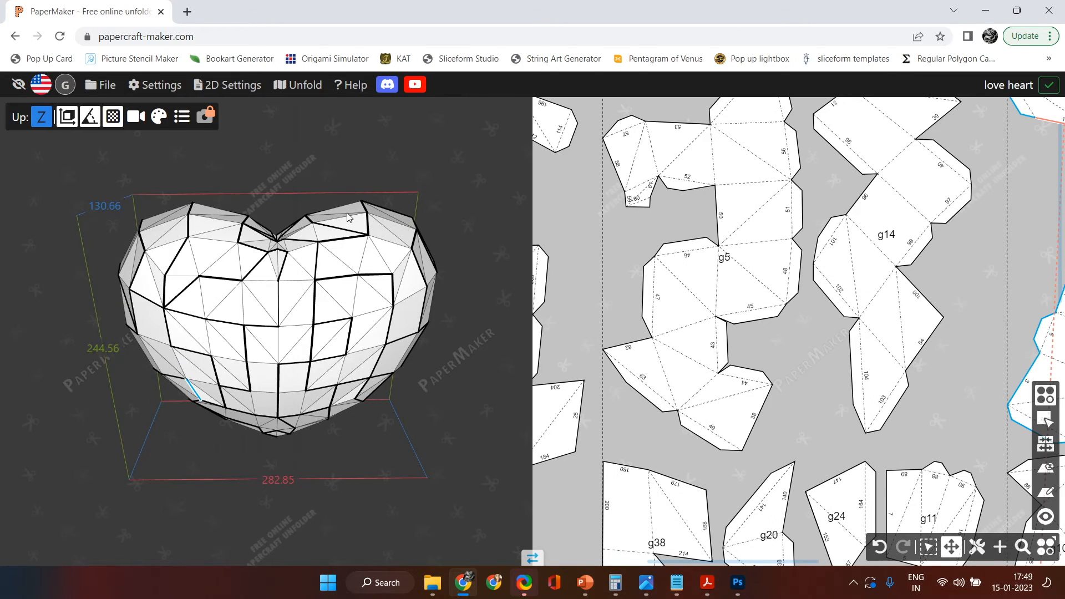
Step: Load the super lowpoly bunny model, auto unfold it, and look over its pieces
{"action": "left_click_drag", "start_coordinate": [655, 361], "coordinate": [254, 324]}
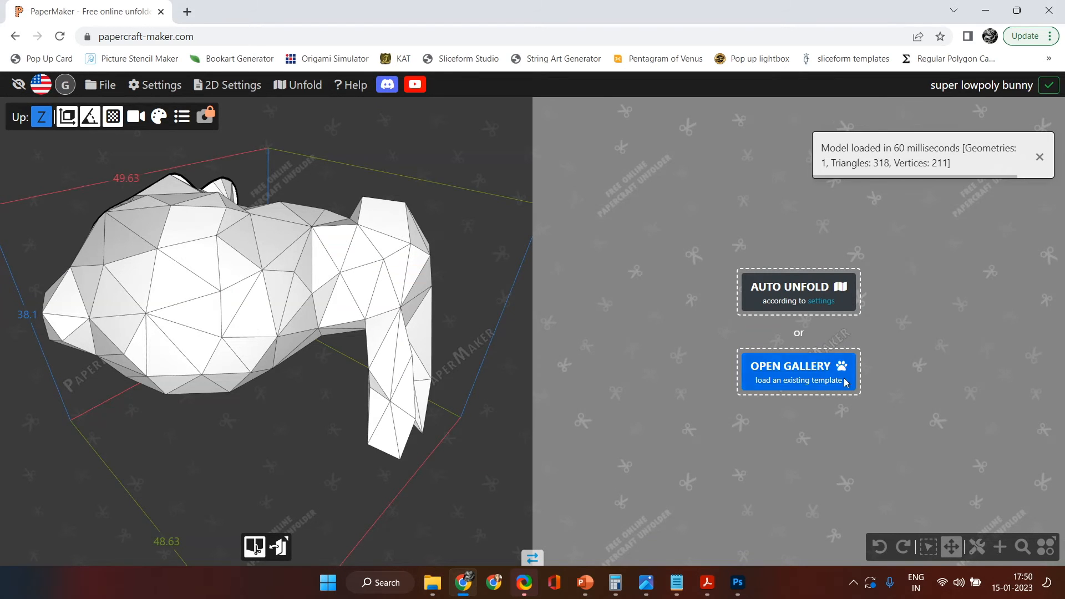
{"action": "left_click", "coordinate": [779, 287]}
{"action": "scroll", "coordinate": [797, 216], "scroll_direction": "up", "scroll_amount": 5}
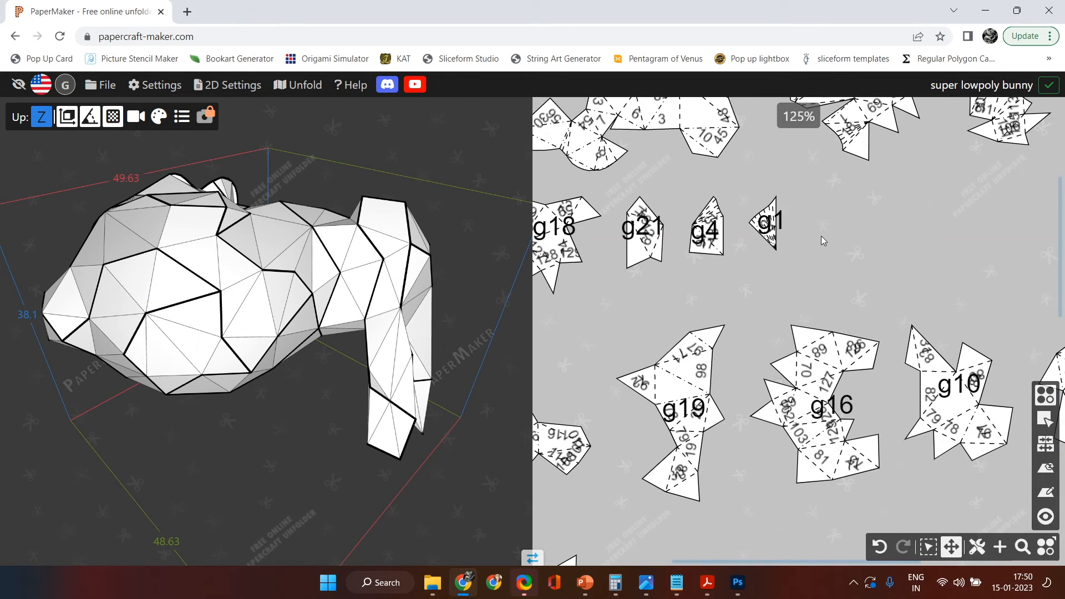
{"action": "left_click_drag", "start_coordinate": [821, 236], "coordinate": [794, 484]}
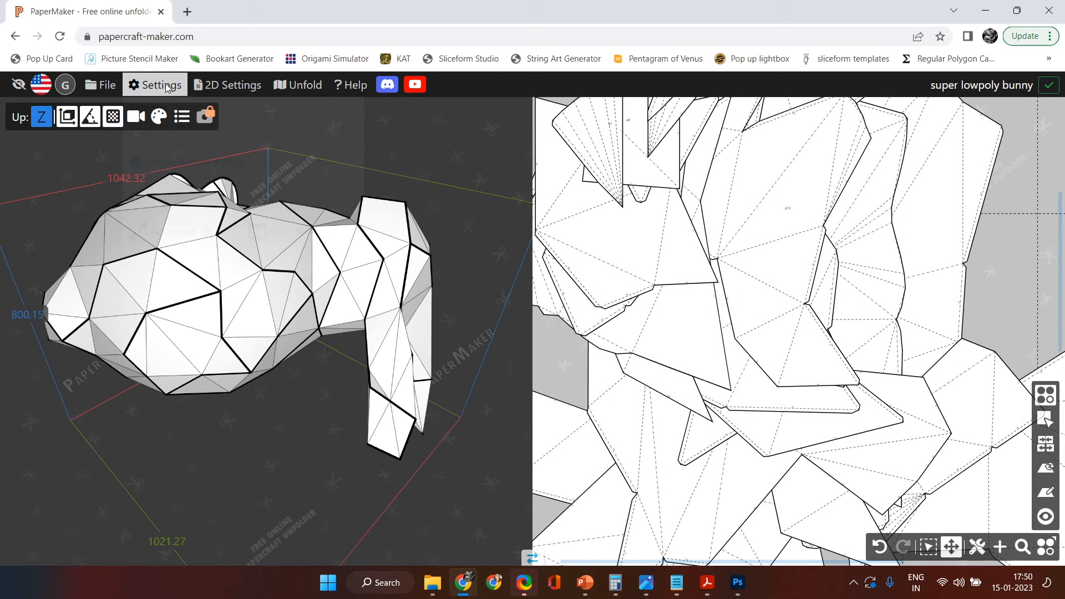
Step: Reduce the 3D-unit-to-mm scale so that the bunny measures 148.9 by 145.9 by 114.31 mm
{"action": "left_click", "coordinate": [157, 84]}
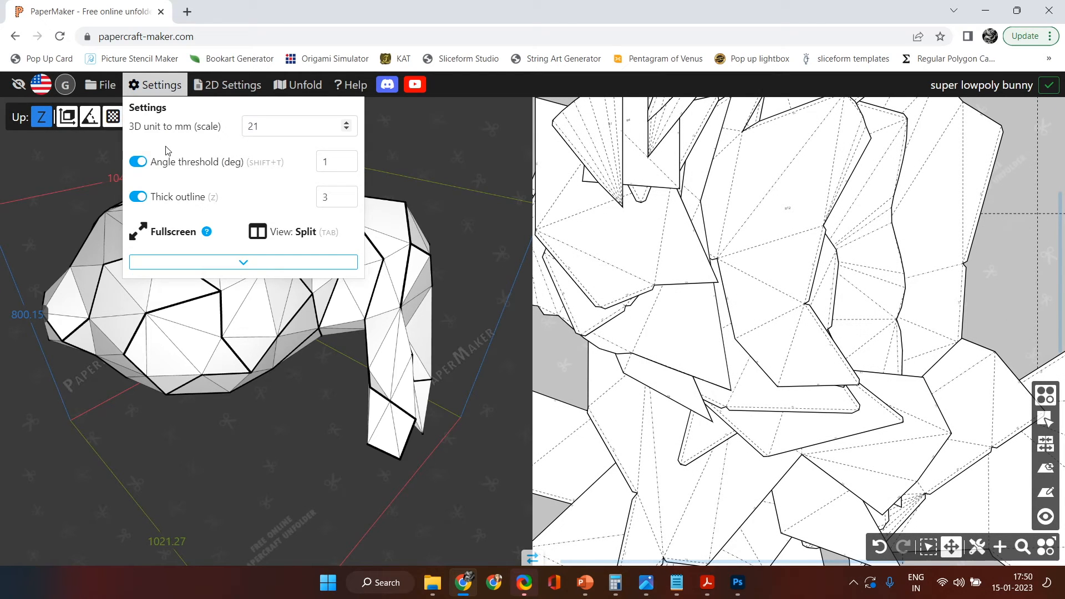
{"action": "left_click", "coordinate": [345, 124]}
{"action": "left_click", "coordinate": [345, 129]}
{"action": "left_click", "coordinate": [345, 129]}
{"action": "left_click", "coordinate": [345, 129]}
{"action": "left_click", "coordinate": [345, 129]}
{"action": "left_click", "coordinate": [345, 130]}
{"action": "left_click", "coordinate": [345, 129]}
{"action": "left_click", "coordinate": [345, 129]}
{"action": "left_click", "coordinate": [345, 129]}
{"action": "left_click", "coordinate": [345, 130]}
{"action": "left_click", "coordinate": [345, 129]}
{"action": "left_click", "coordinate": [345, 129]}
{"action": "left_click", "coordinate": [345, 129]}
{"action": "left_click", "coordinate": [345, 129]}
{"action": "left_click", "coordinate": [345, 129]}
{"action": "left_click", "coordinate": [345, 129]}
{"action": "left_click", "coordinate": [345, 129]}
{"action": "left_click", "coordinate": [345, 129]}
{"action": "left_click", "coordinate": [345, 129]}
{"action": "left_click", "coordinate": [345, 129]}
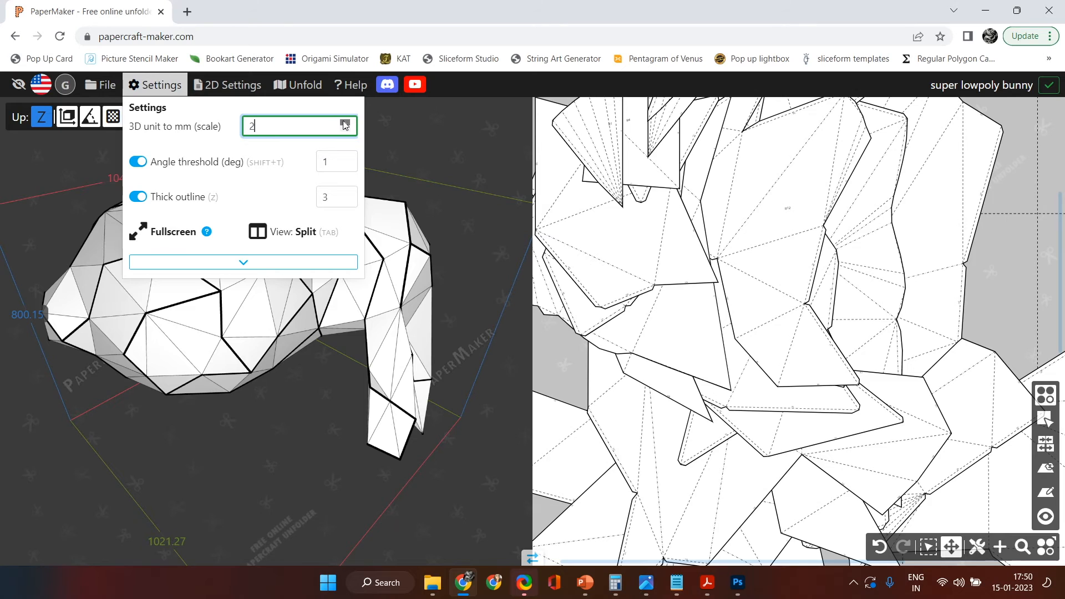
{"action": "left_click", "coordinate": [439, 126]}
{"action": "scroll", "coordinate": [671, 295], "scroll_direction": "down", "scroll_amount": 5}
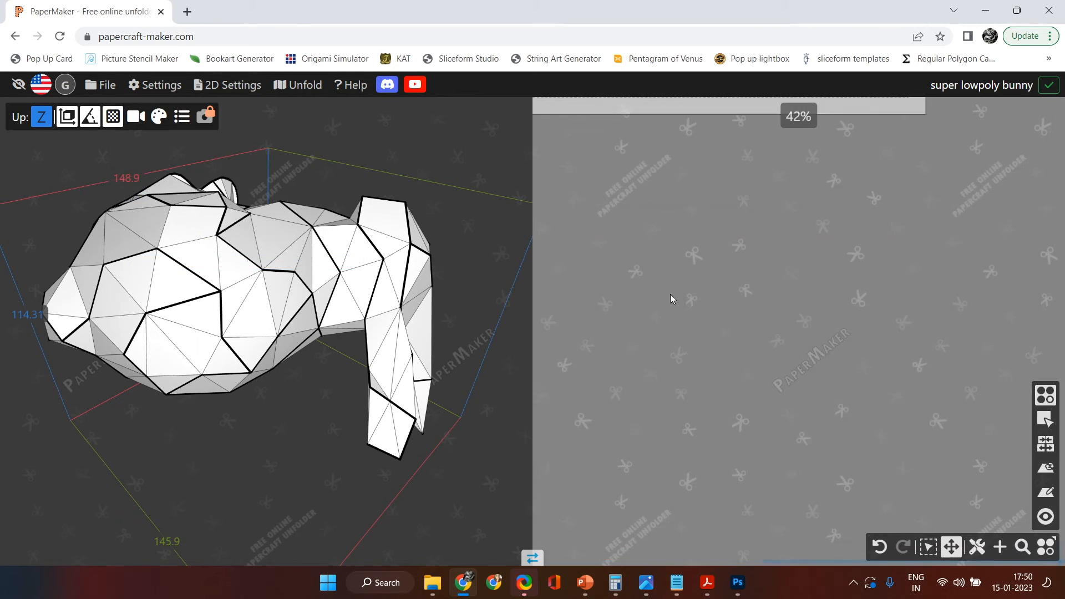
Step: Spread pieces g10, g12, g9, g15, g16, g19 and one slim neighbouring piece out of the overlapping pile
{"action": "scroll", "coordinate": [676, 295], "scroll_direction": "up", "scroll_amount": 5}
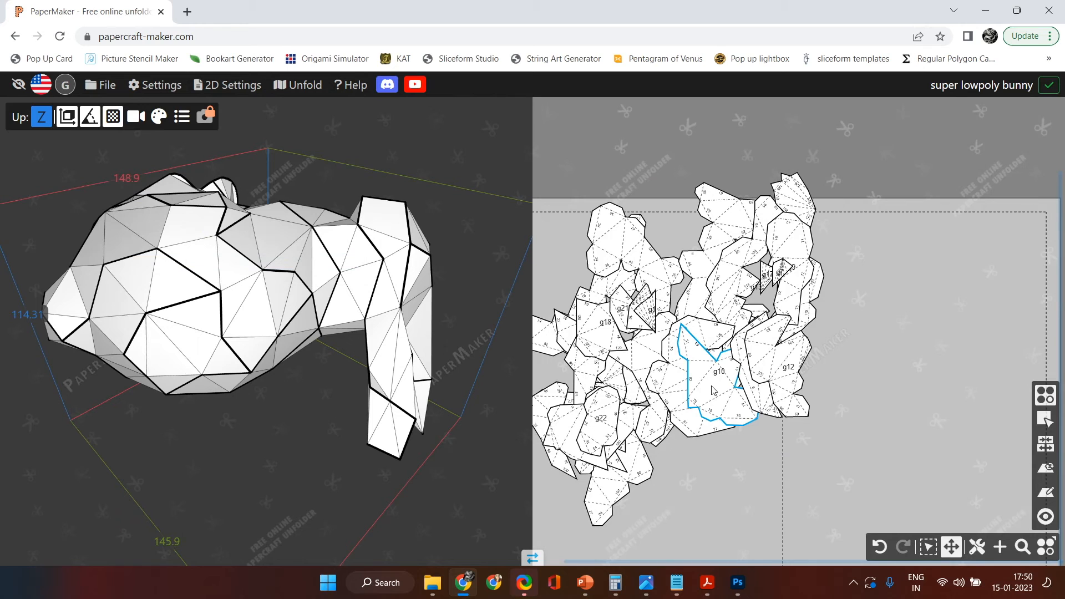
{"action": "left_click_drag", "start_coordinate": [714, 390], "coordinate": [968, 489]}
{"action": "left_click_drag", "start_coordinate": [771, 357], "coordinate": [1002, 319]}
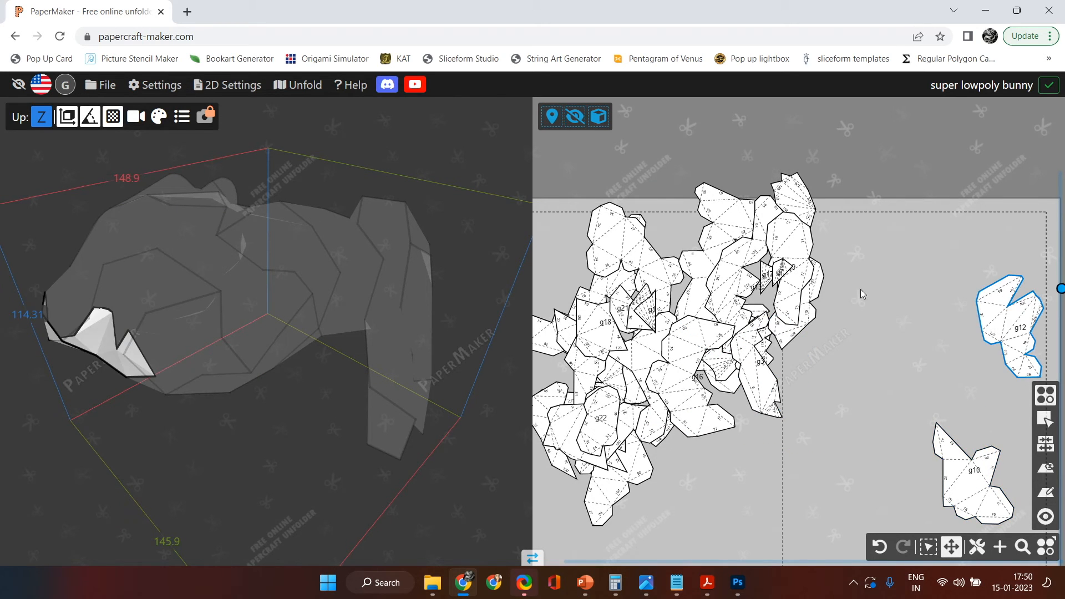
{"action": "left_click_drag", "start_coordinate": [788, 244], "coordinate": [903, 290]}
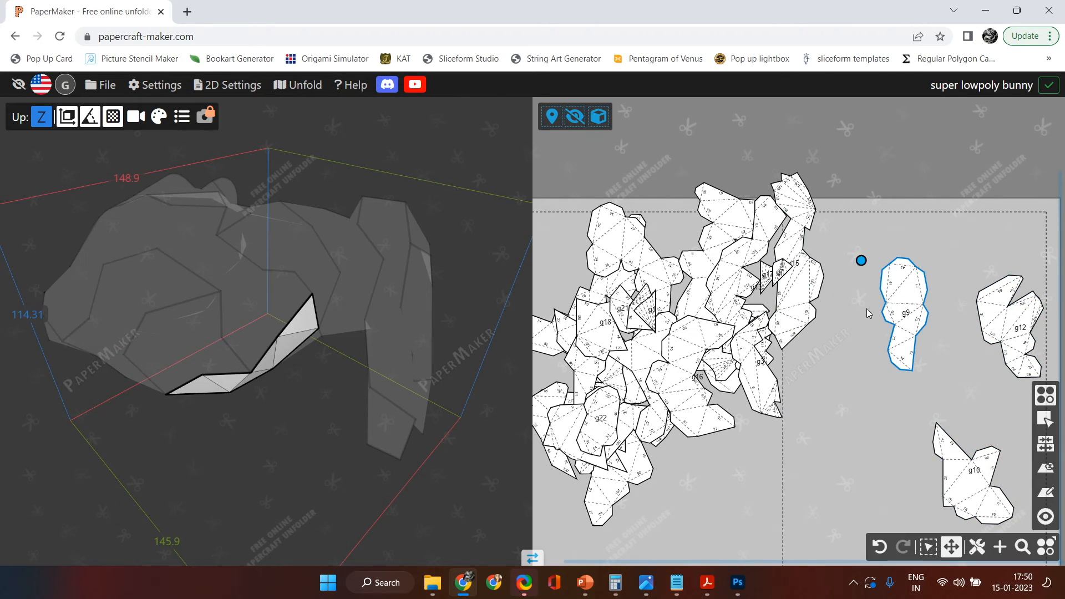
{"action": "left_click_drag", "start_coordinate": [814, 315], "coordinate": [854, 495]}
{"action": "left_click_drag", "start_coordinate": [762, 382], "coordinate": [853, 281]}
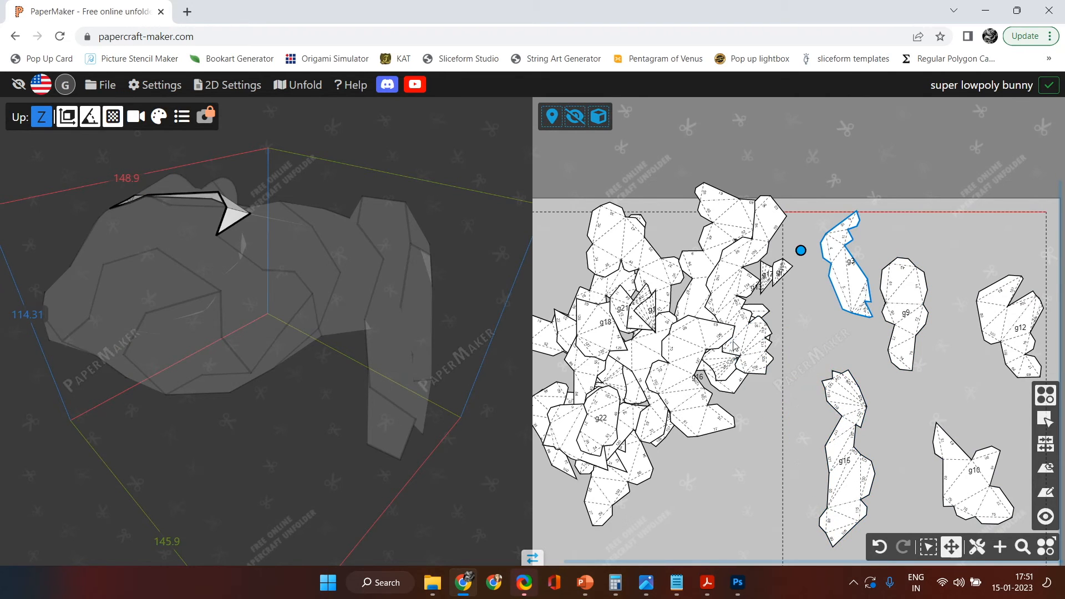
{"action": "left_click_drag", "start_coordinate": [687, 418], "coordinate": [739, 522]}
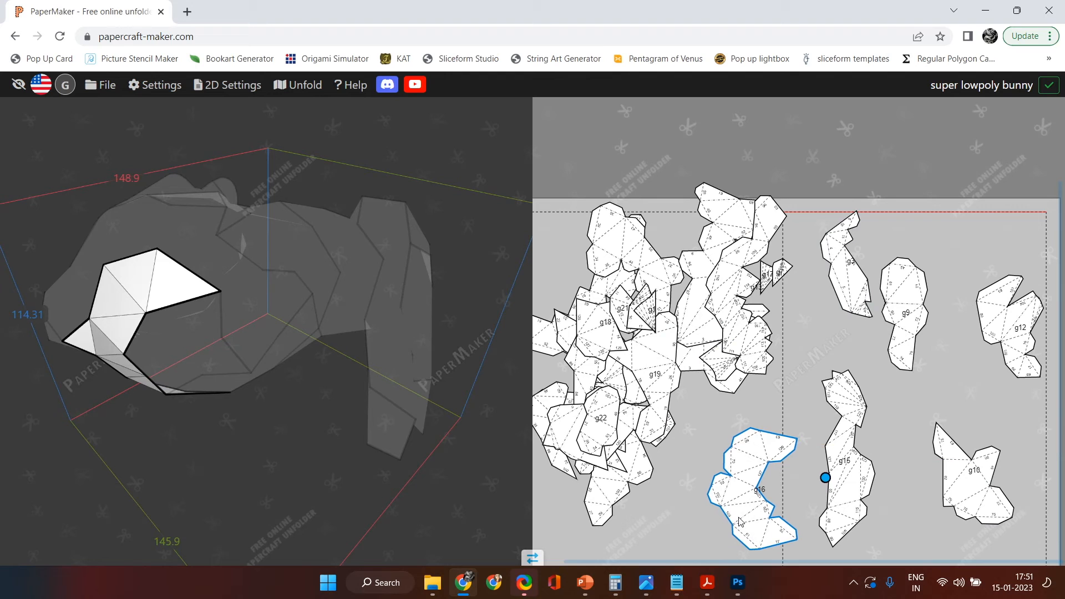
{"action": "left_click_drag", "start_coordinate": [654, 374], "coordinate": [970, 391]}
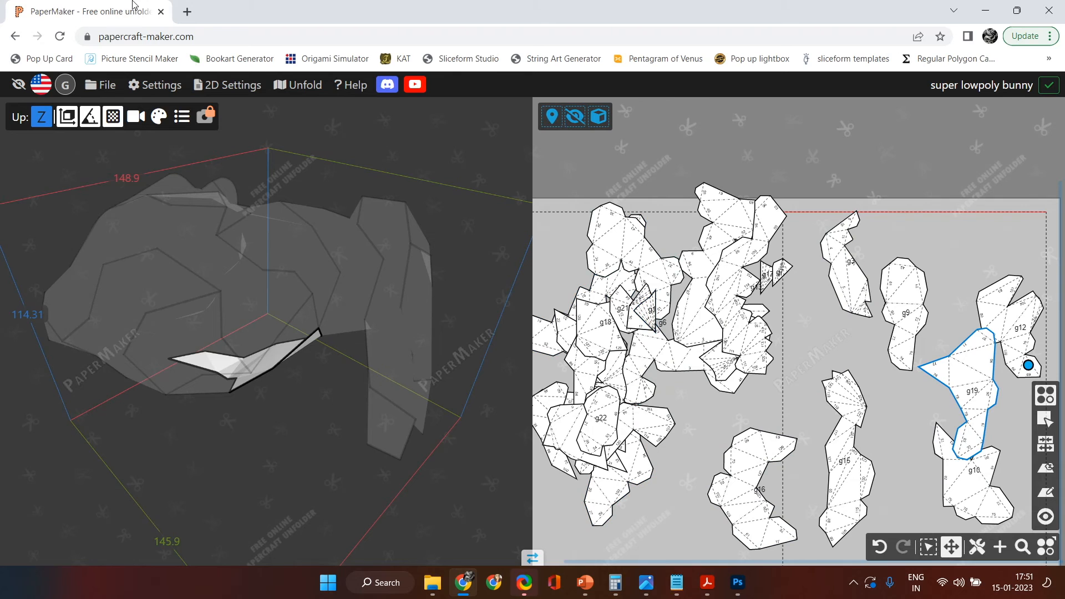
Step: Try the bunny template without inner lines and turn the inner lines back on in the 2D settings
{"action": "left_click", "coordinate": [227, 85]}
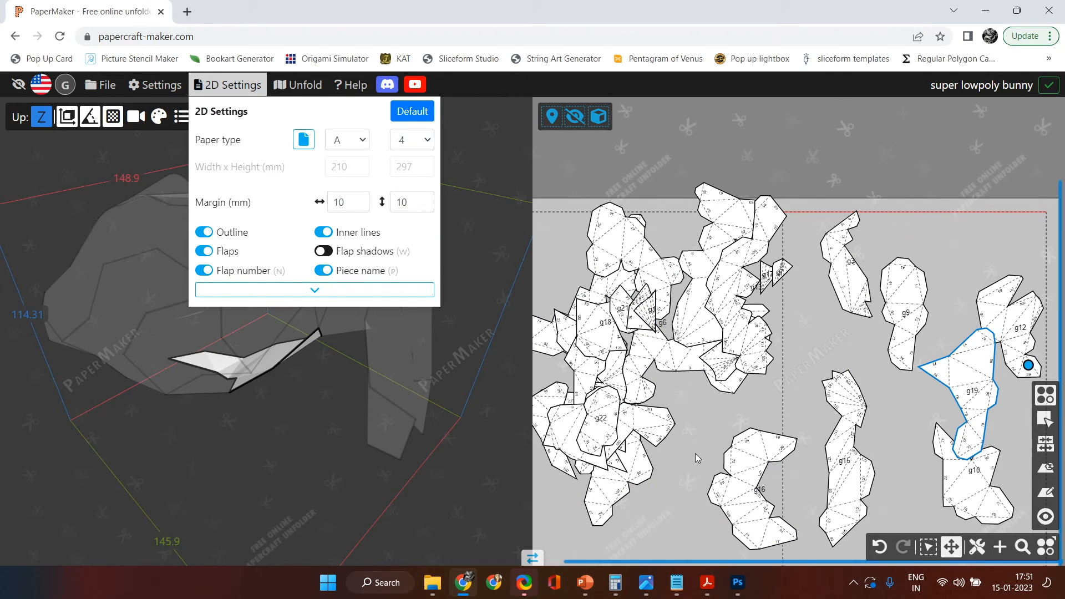
{"action": "left_click_drag", "start_coordinate": [694, 454], "coordinate": [731, 399]}
{"action": "left_click", "coordinate": [228, 84]}
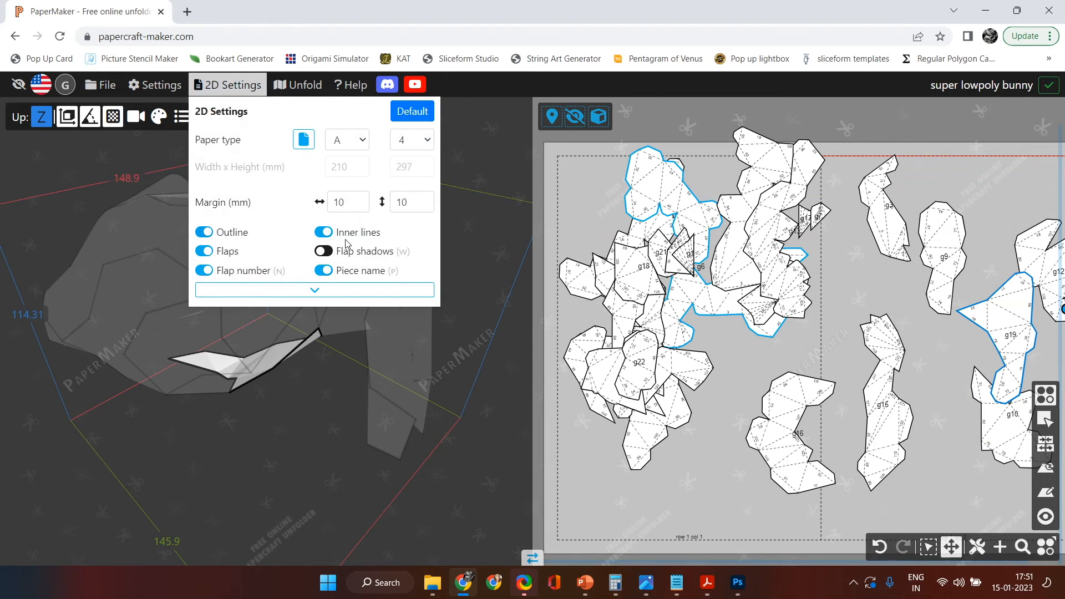
{"action": "left_click", "coordinate": [325, 233]}
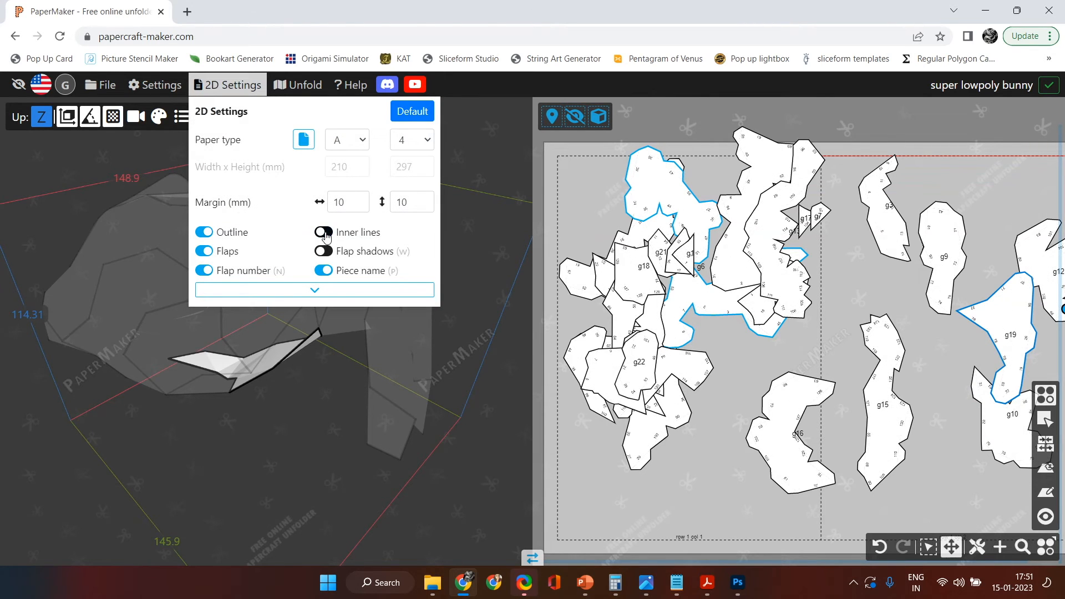
{"action": "left_click", "coordinate": [324, 233]}
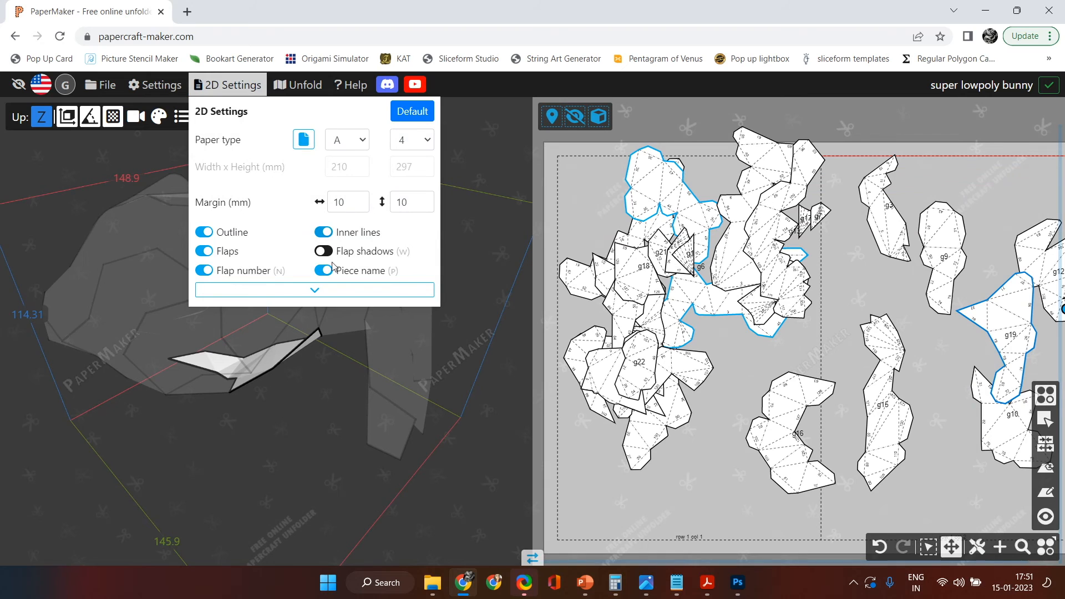
Step: Try flap shadows in the 2D settings, examine them on piece g15, and turn them off again
{"action": "left_click", "coordinate": [323, 251]}
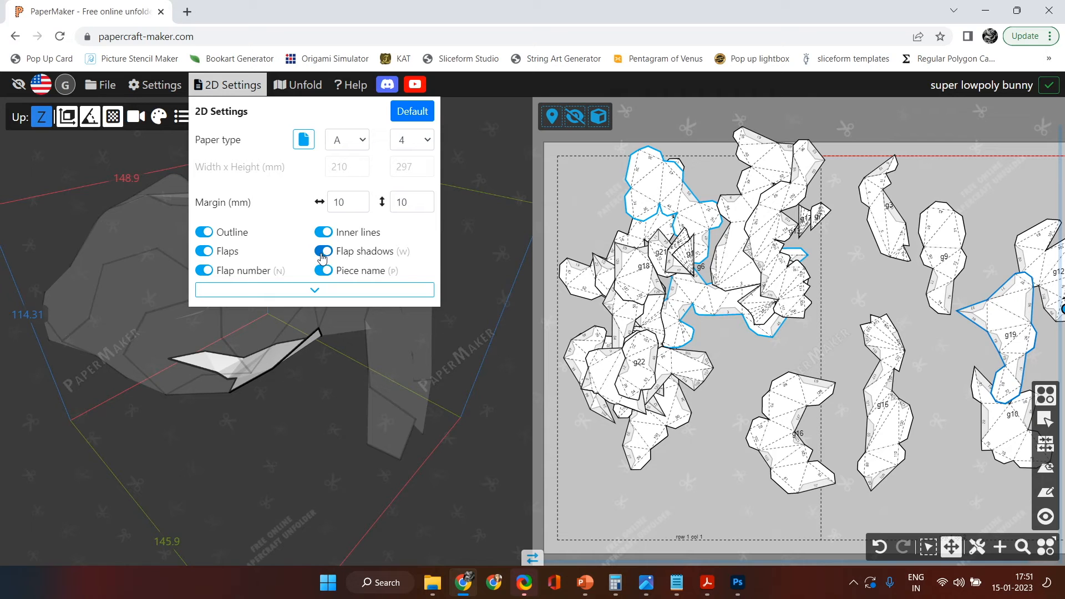
{"action": "scroll", "coordinate": [782, 345], "scroll_direction": "up", "scroll_amount": 5}
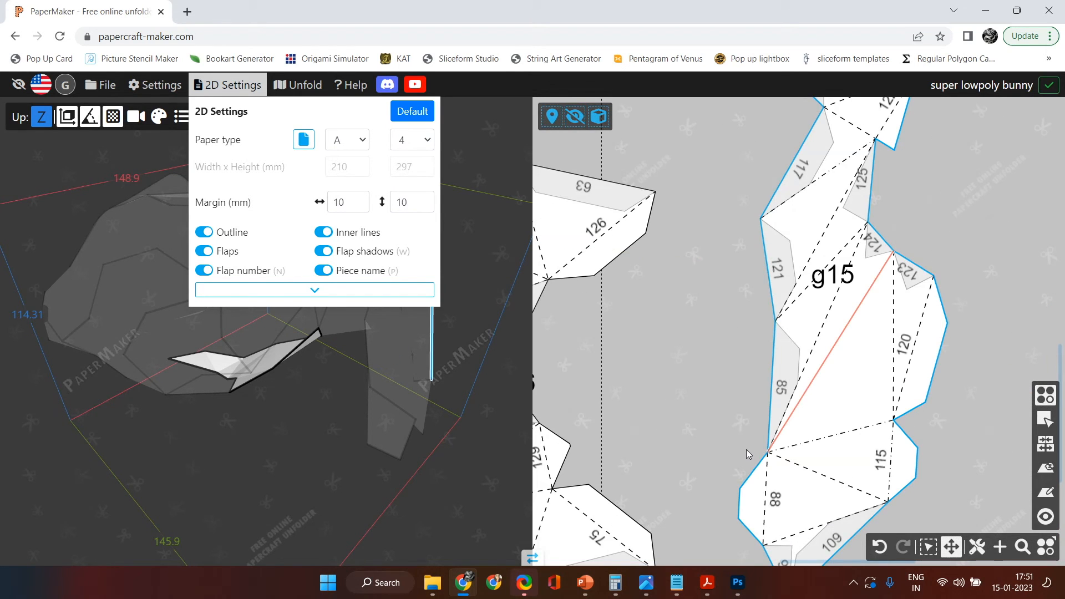
{"action": "left_click", "coordinate": [323, 250]}
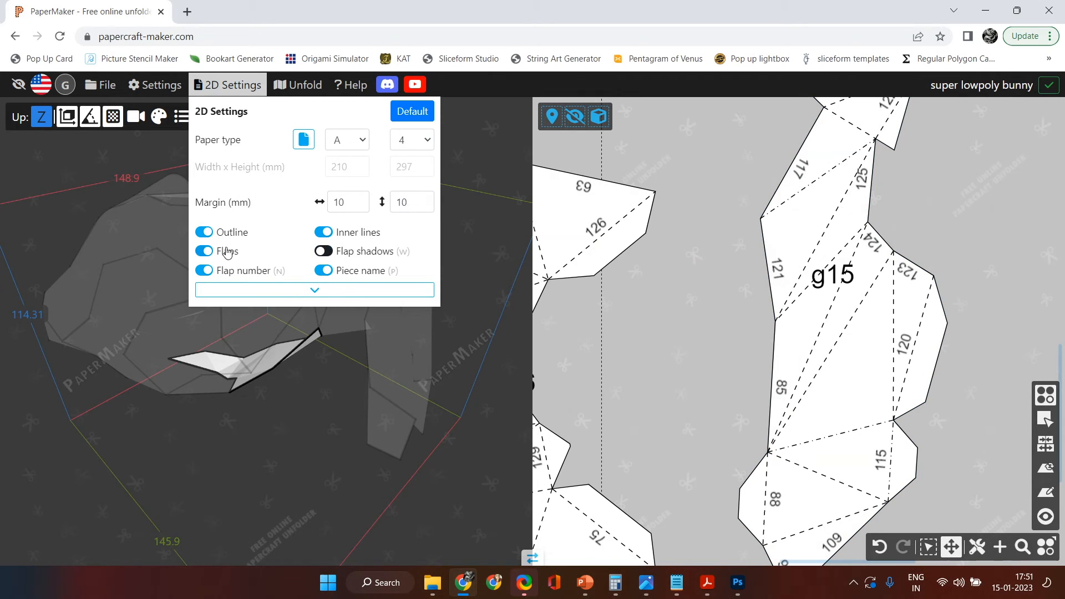
Step: Turn off the flaps in the 2D settings
{"action": "left_click", "coordinate": [204, 252]}
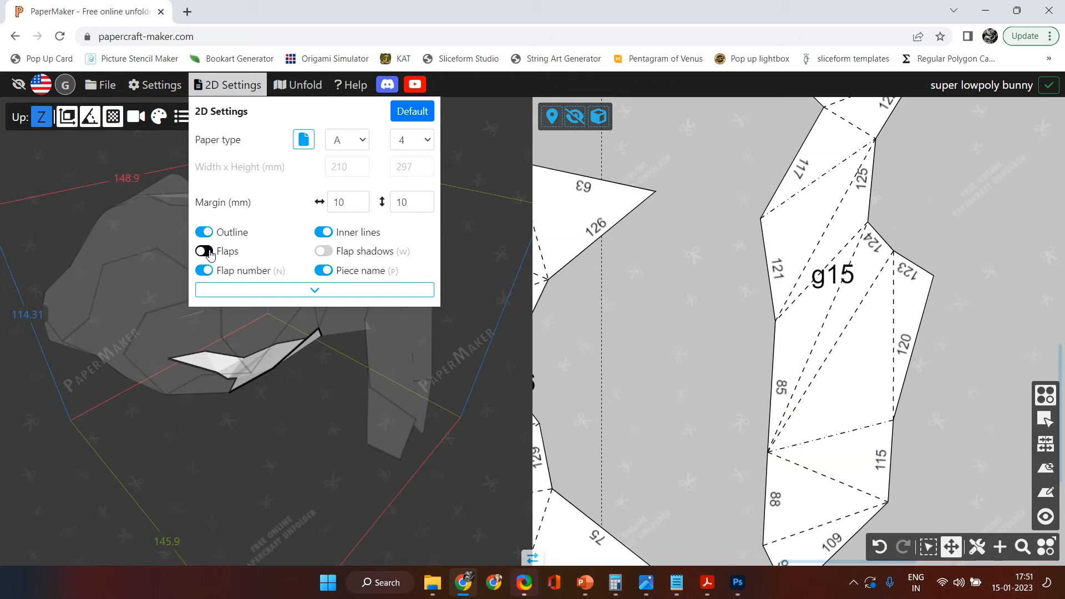
Step: Restore the flaps and outlines in the 2D settings and hide the piece names
{"action": "left_click", "coordinate": [204, 251]}
{"action": "left_click", "coordinate": [205, 233]}
{"action": "left_click", "coordinate": [205, 232]}
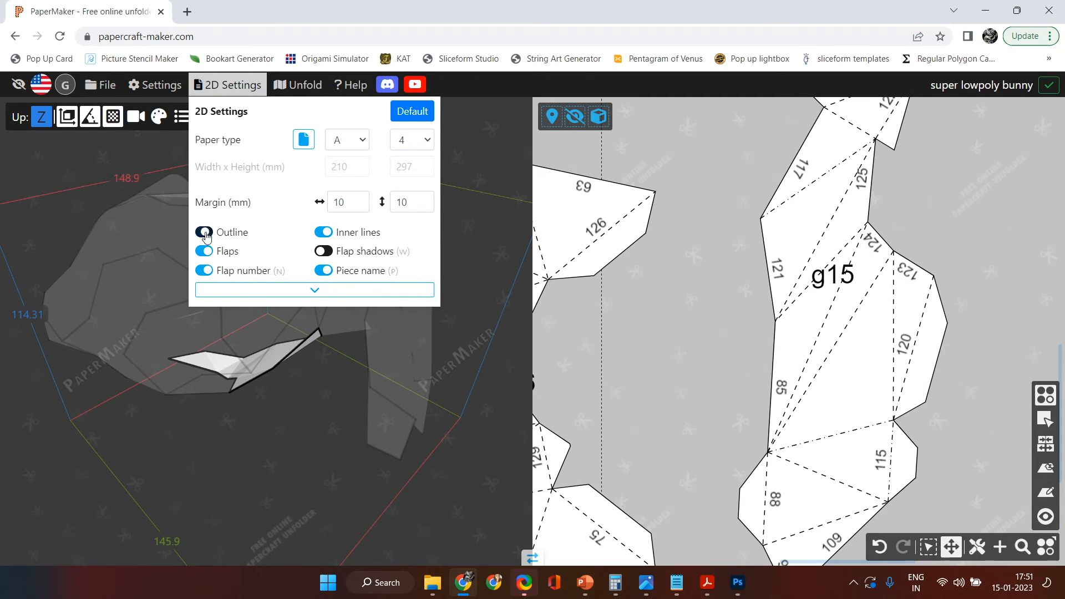
{"action": "left_click", "coordinate": [324, 270]}
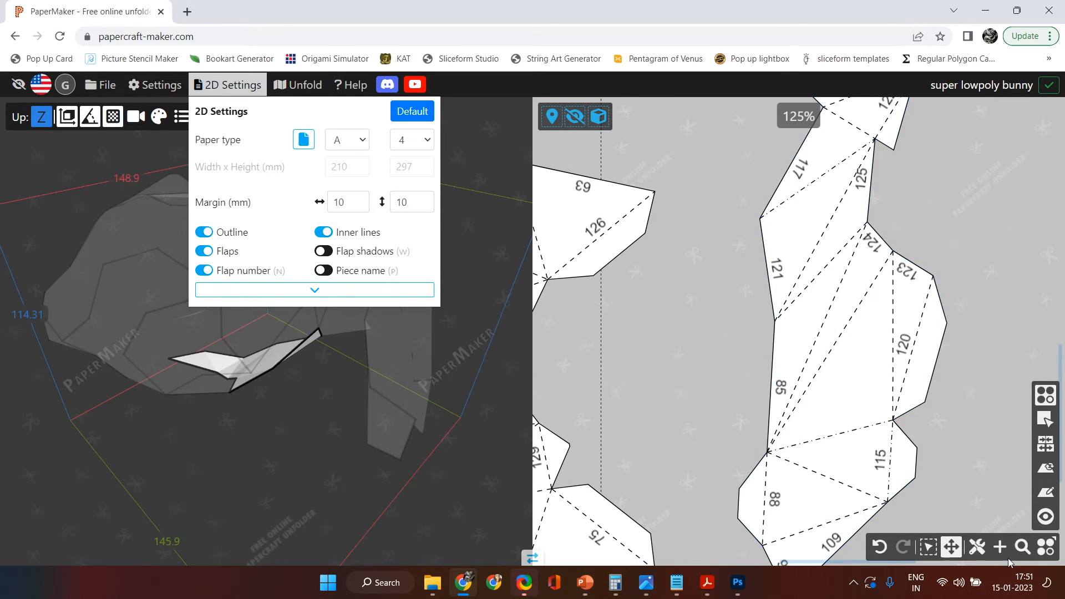
Step: Add the text "part1" in black at size 30 and place it on the lower part of the long piece g15
{"action": "mouse_move", "coordinate": [999, 546]}
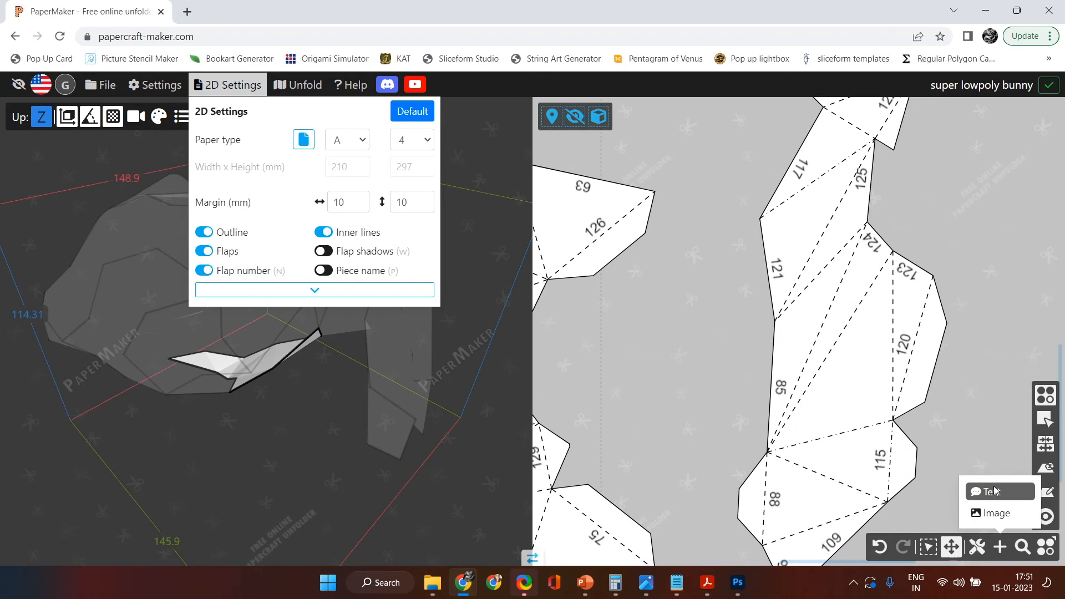
{"action": "left_click", "coordinate": [995, 491]}
{"action": "left_click", "coordinate": [539, 276]}
{"action": "type", "text": "part1"}
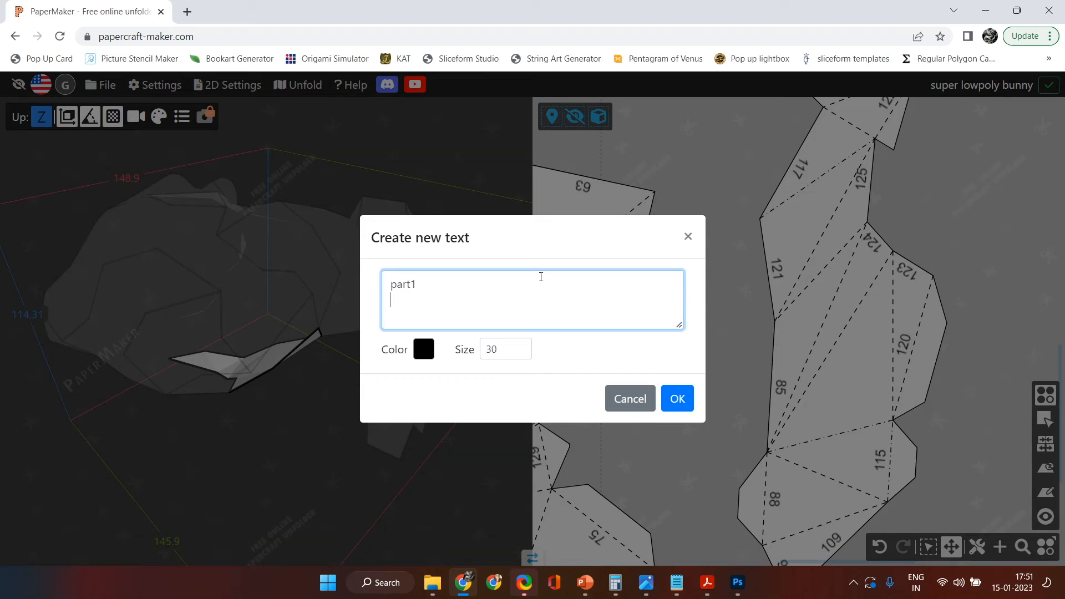
{"action": "left_click", "coordinate": [672, 408]}
{"action": "left_click_drag", "start_coordinate": [795, 317], "coordinate": [858, 386]}
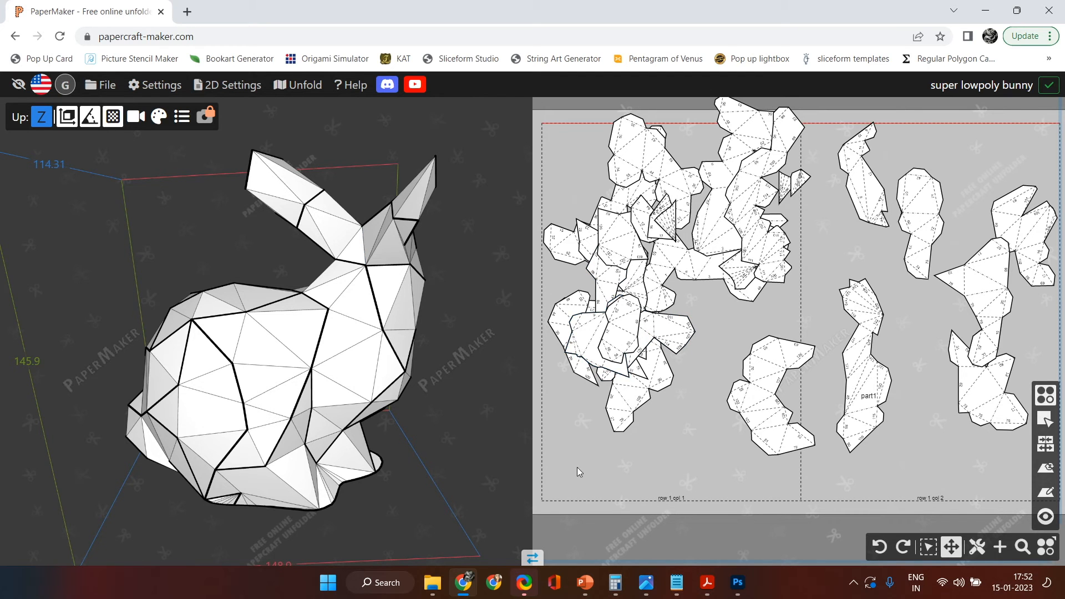
Step: Switch to File Explorer and load the love heart model file into PaperMaker in place of the bunny
{"action": "left_click_drag", "start_coordinate": [528, 441], "coordinate": [310, 289]}
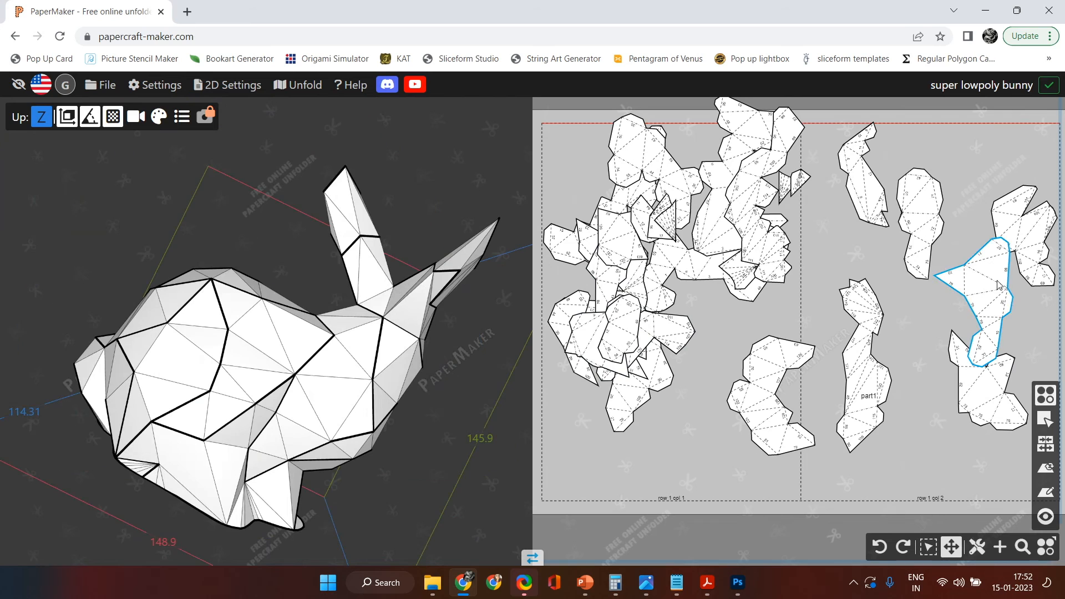
{"action": "left_click", "coordinate": [430, 584]}
{"action": "left_click_drag", "start_coordinate": [621, 370], "coordinate": [222, 271]}
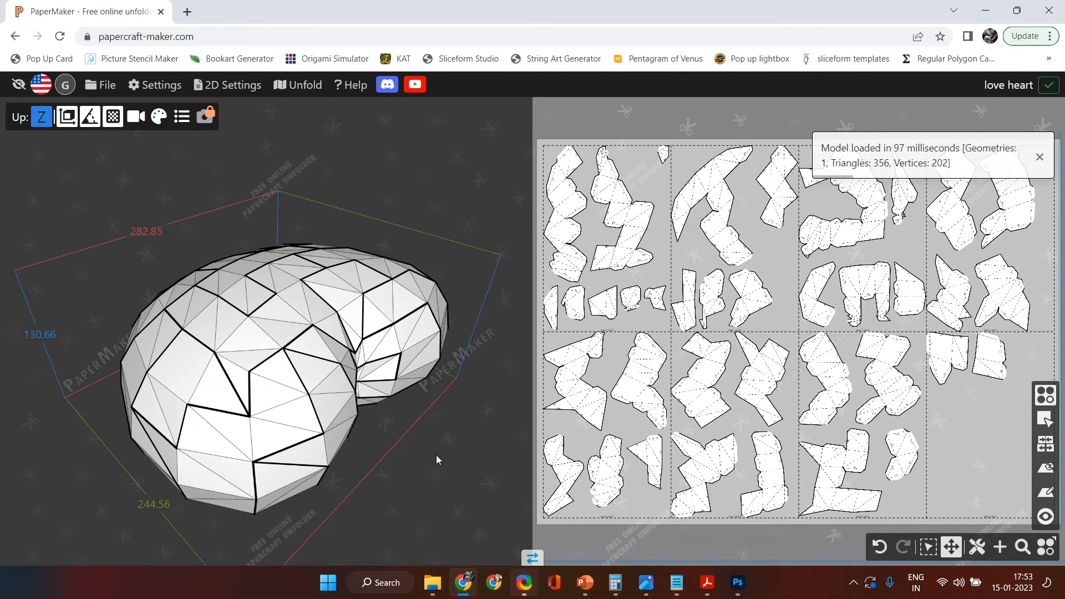
Step: Try to change the quality in the love heart's PDF export settings and dismiss the plan selection
{"action": "left_click", "coordinate": [101, 89]}
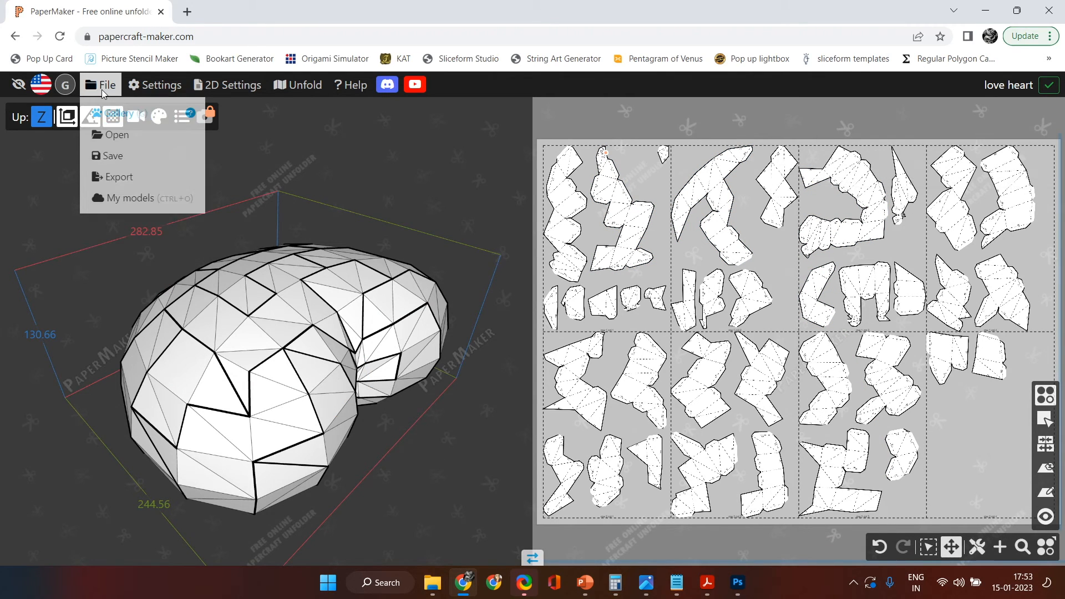
{"action": "mouse_move", "coordinate": [119, 179]}
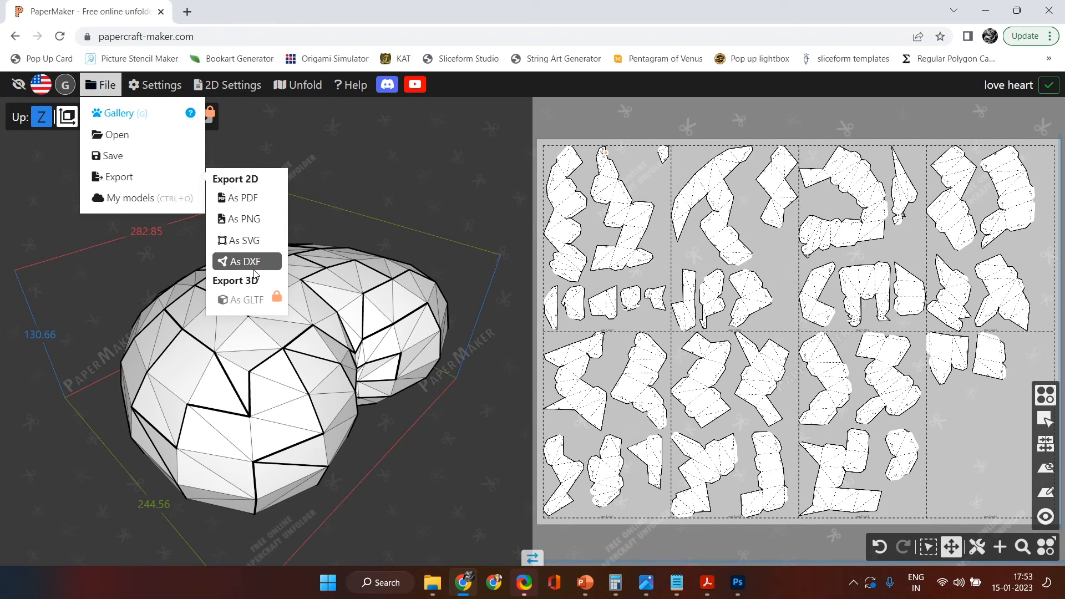
{"action": "left_click", "coordinate": [235, 199]}
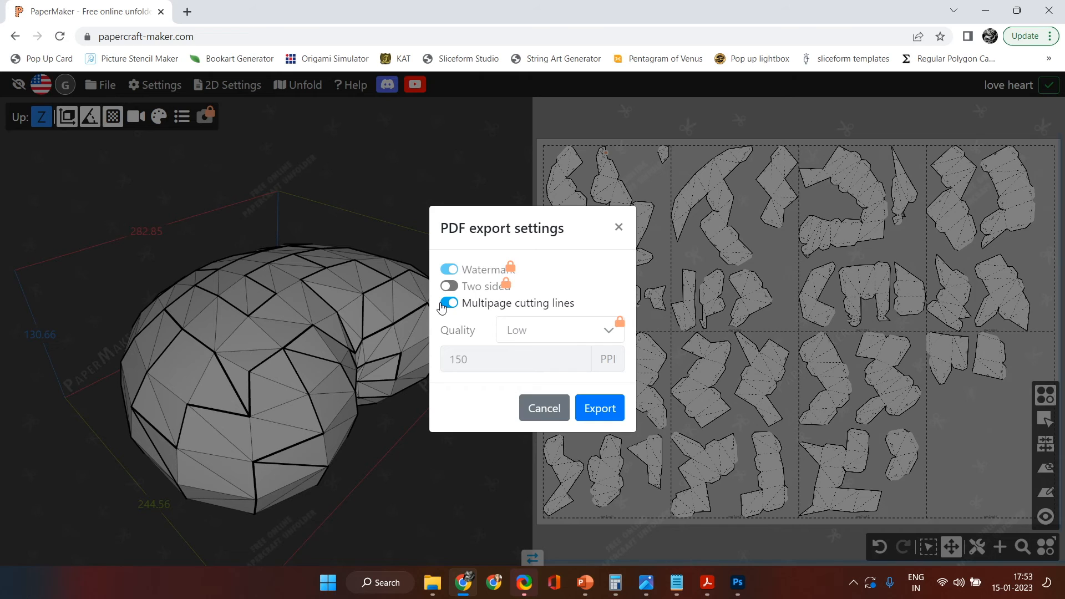
{"action": "left_click", "coordinate": [606, 331]}
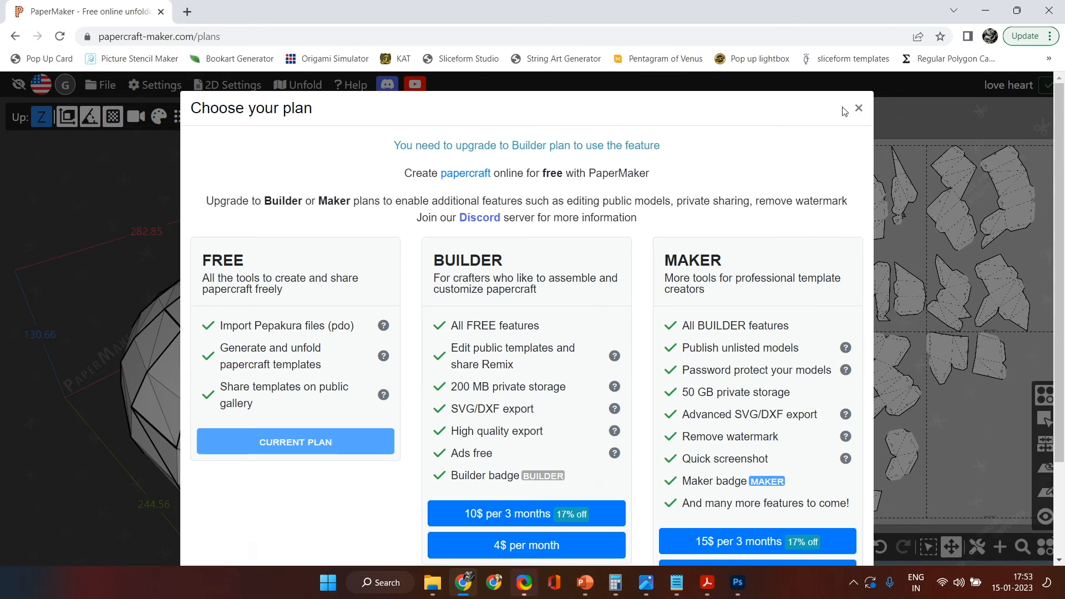
{"action": "left_click", "coordinate": [858, 108]}
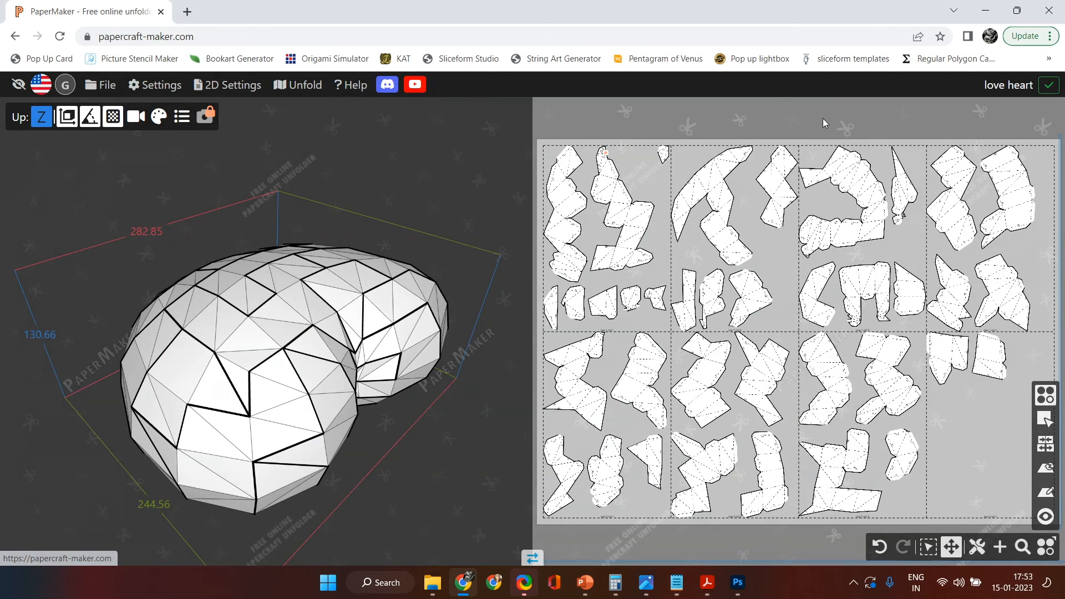
Step: Export the love heart template as a low-quality 150 PPI PDF with multipage cutting lines
{"action": "left_click", "coordinate": [112, 90]}
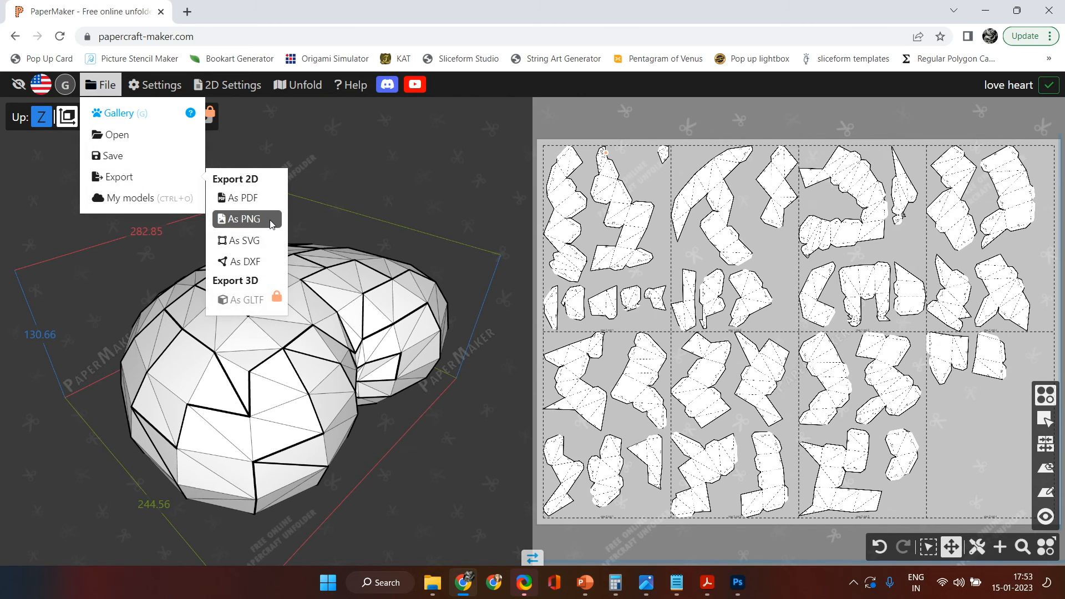
{"action": "left_click", "coordinate": [248, 198]}
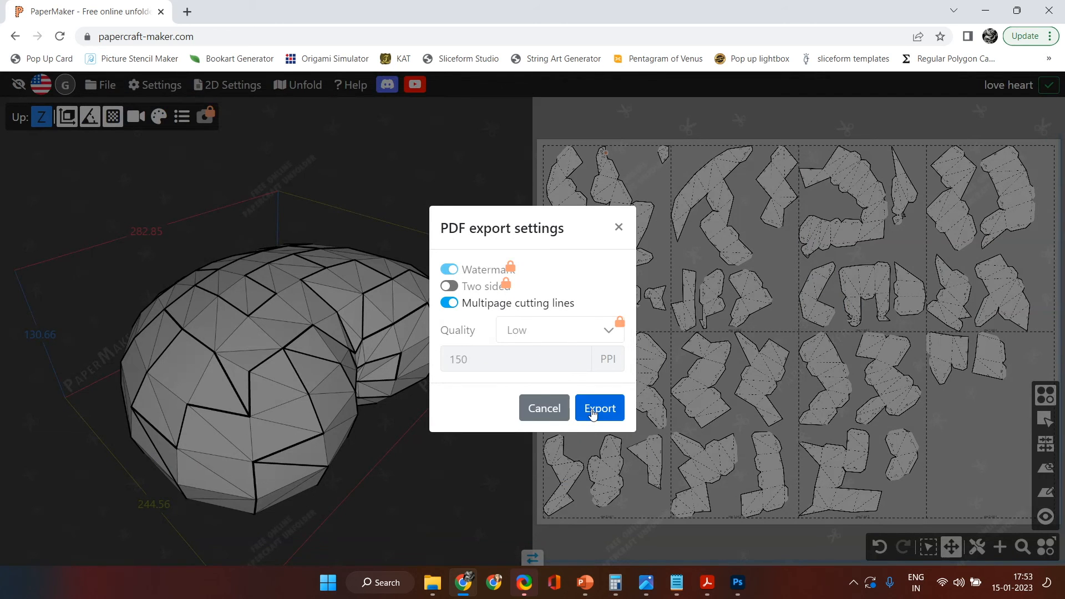
{"action": "left_click", "coordinate": [593, 413]}
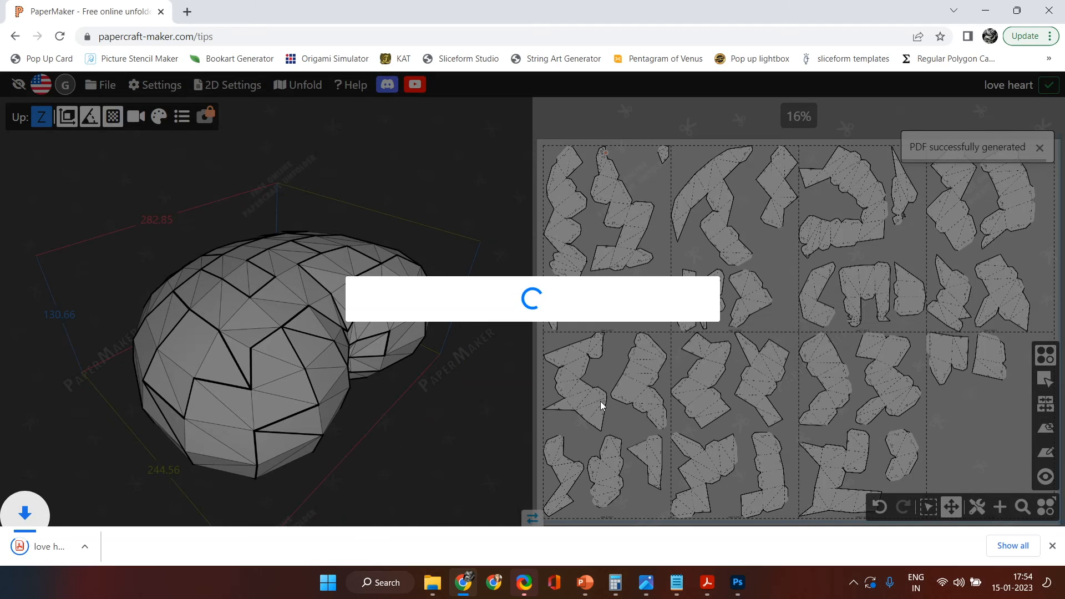
Step: Open the exported love heart.pdf, examine the template pieces across all its pages, and close it
{"action": "left_click", "coordinate": [61, 551]}
{"action": "scroll", "coordinate": [506, 298], "scroll_direction": "down", "scroll_amount": 7}
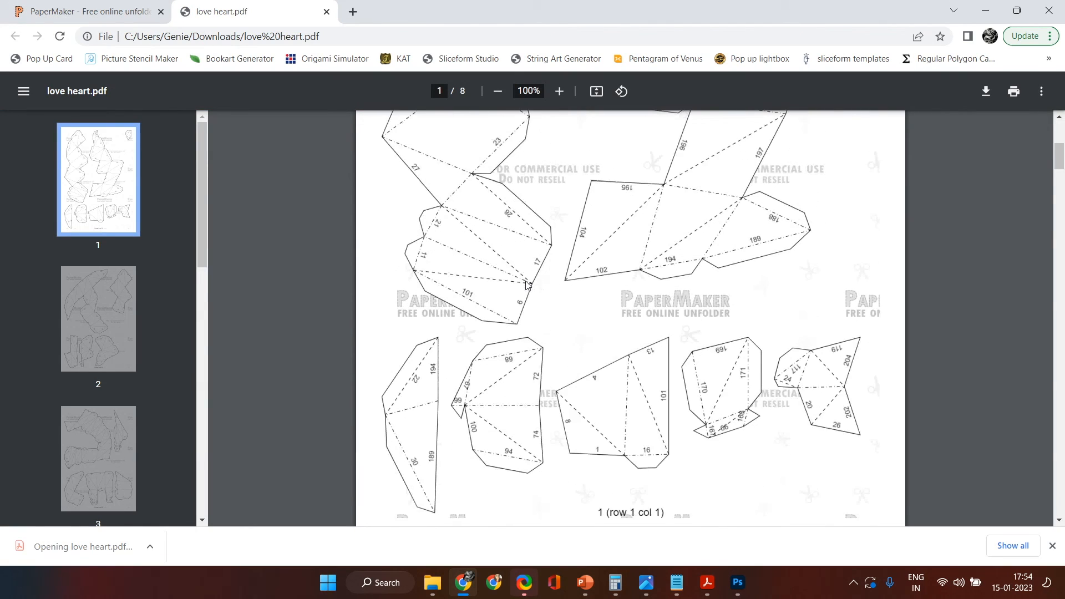
{"action": "scroll", "coordinate": [525, 285], "scroll_direction": "down", "scroll_amount": 18}
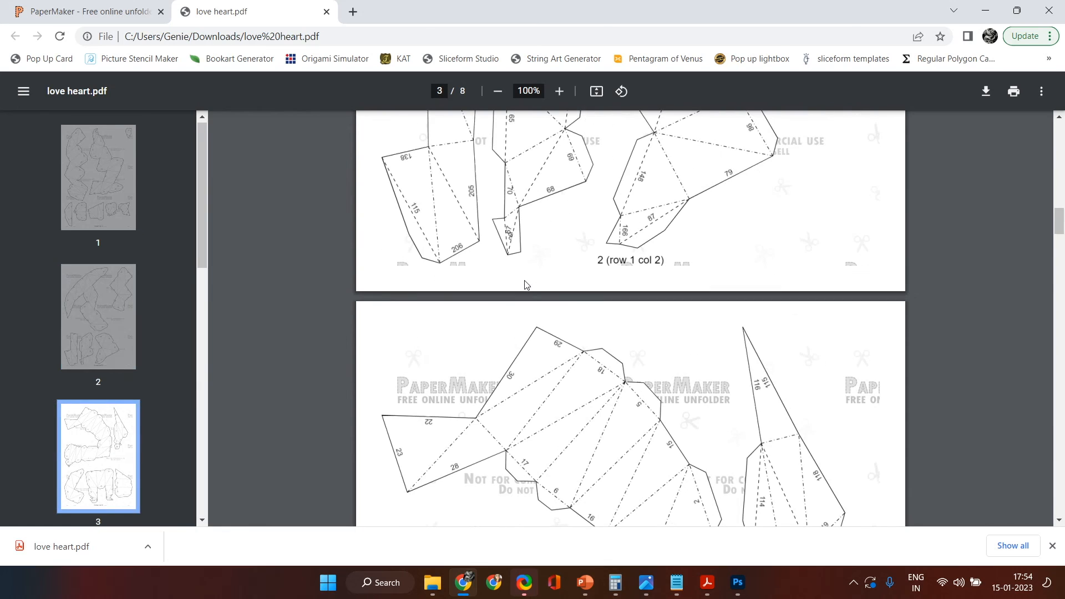
{"action": "scroll", "coordinate": [526, 285], "scroll_direction": "down", "scroll_amount": 20}
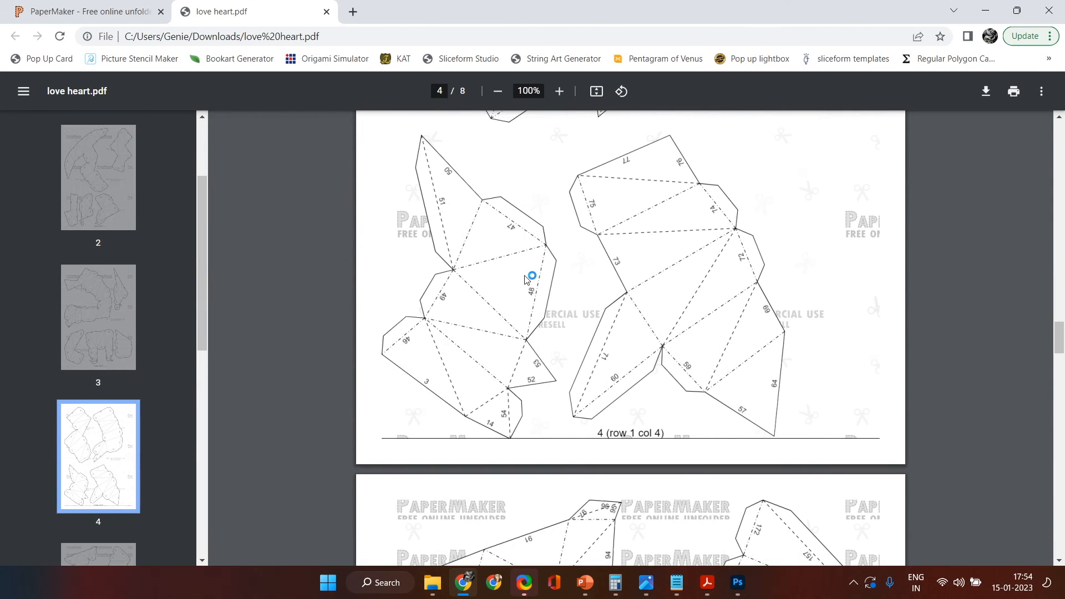
{"action": "scroll", "coordinate": [526, 280], "scroll_direction": "down", "scroll_amount": 20}
{"action": "scroll", "coordinate": [526, 284], "scroll_direction": "down", "scroll_amount": 6}
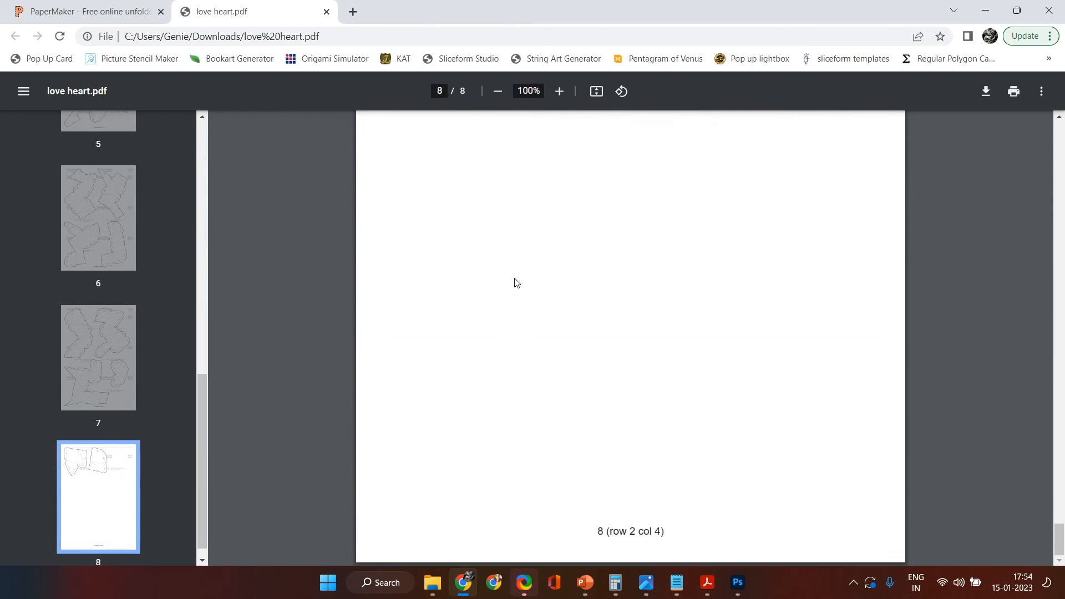
{"action": "scroll", "coordinate": [513, 281], "scroll_direction": "up", "scroll_amount": 2}
{"action": "scroll", "coordinate": [516, 281], "scroll_direction": "up", "scroll_amount": 20}
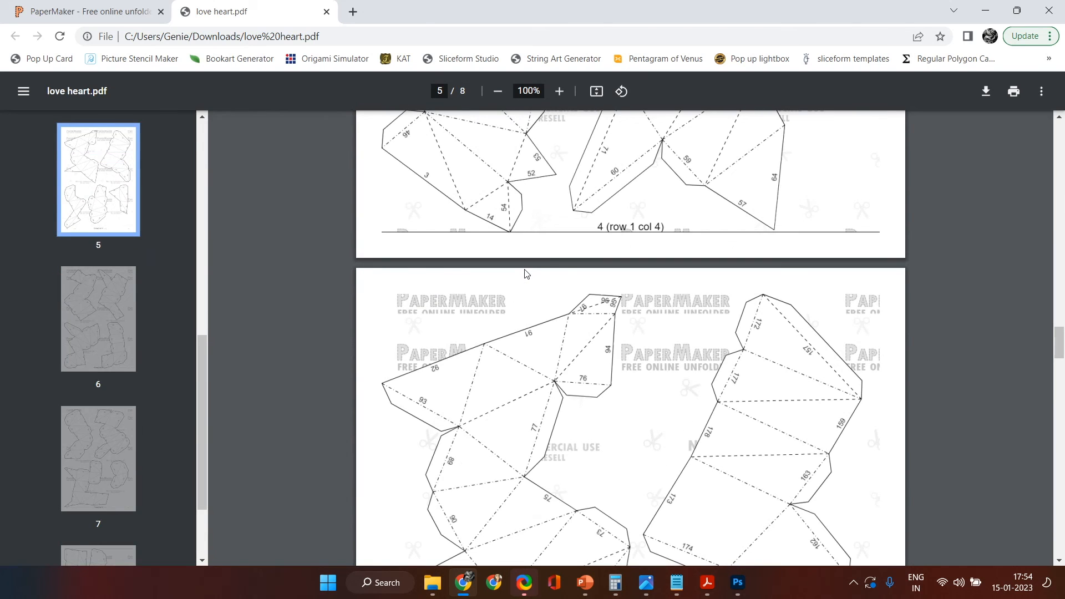
{"action": "key", "text": "ctrl+w"}
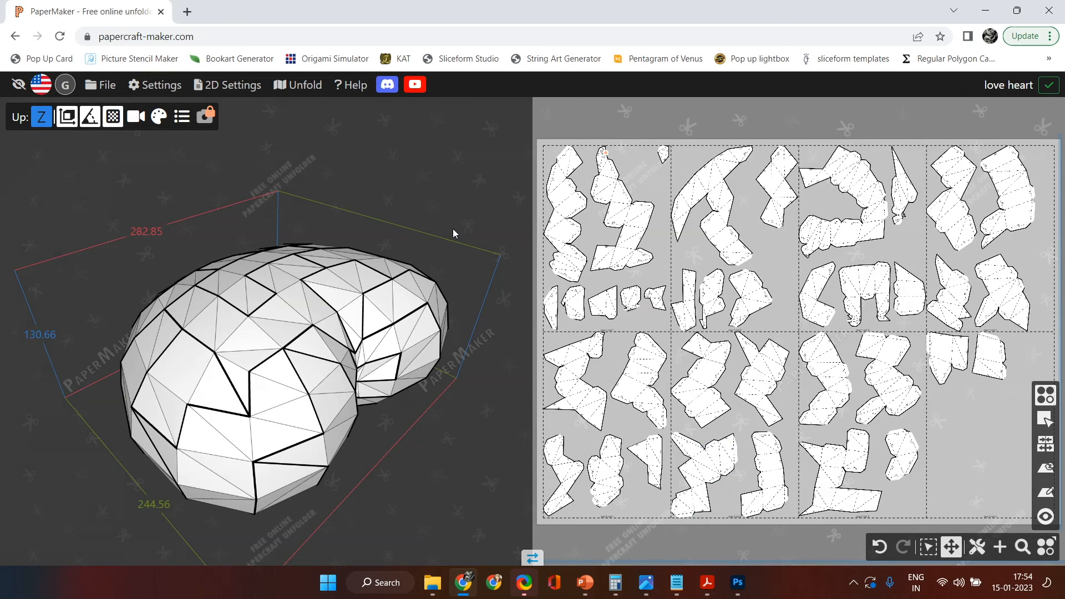
Step: Open the PaperMaker Gallery and look through the models of all categories sorted by date
{"action": "left_click", "coordinate": [107, 83]}
{"action": "left_click", "coordinate": [113, 113]}
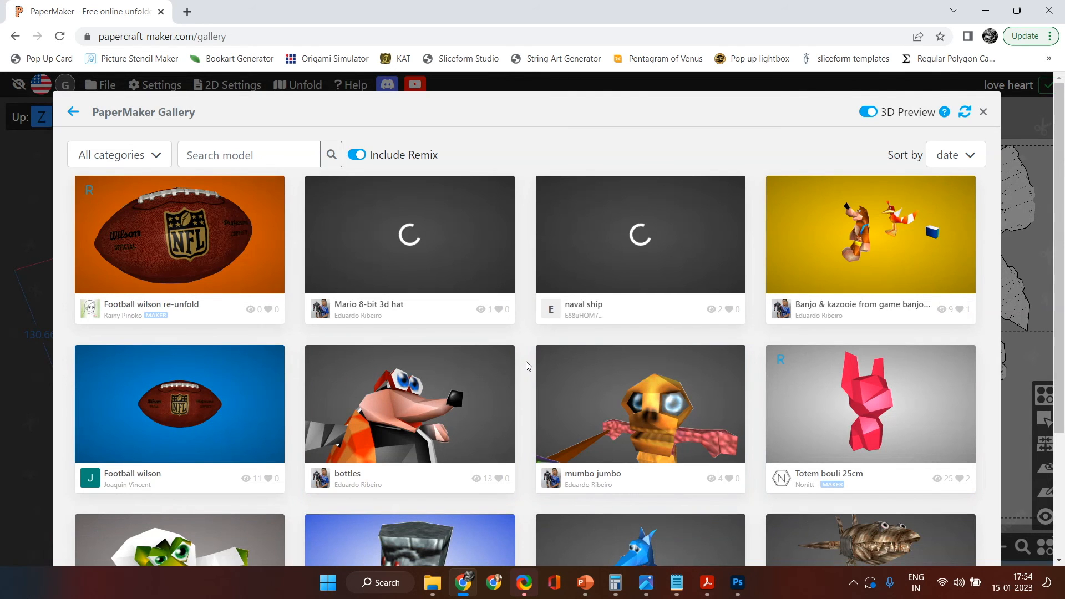
{"action": "scroll", "coordinate": [763, 398], "scroll_direction": "down", "scroll_amount": 3}
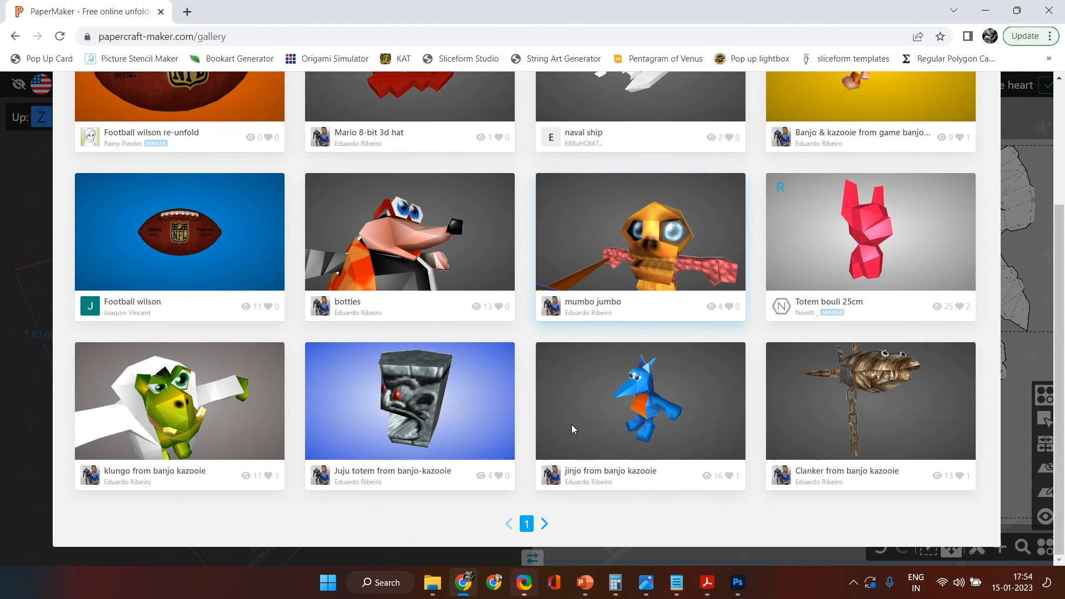
{"action": "scroll", "coordinate": [574, 421], "scroll_direction": "up", "scroll_amount": 3}
{"action": "scroll", "coordinate": [993, 331], "scroll_direction": "down", "scroll_amount": 3}
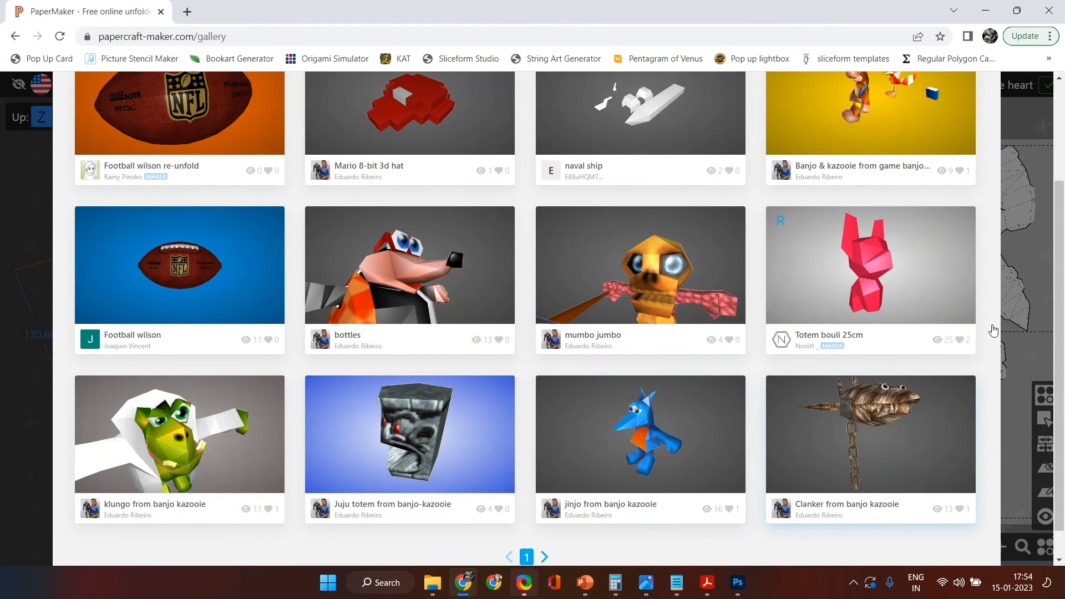
{"action": "left_click_drag", "start_coordinate": [894, 290], "coordinate": [854, 286]}
{"action": "scroll", "coordinate": [273, 388], "scroll_direction": "up", "scroll_amount": 3}
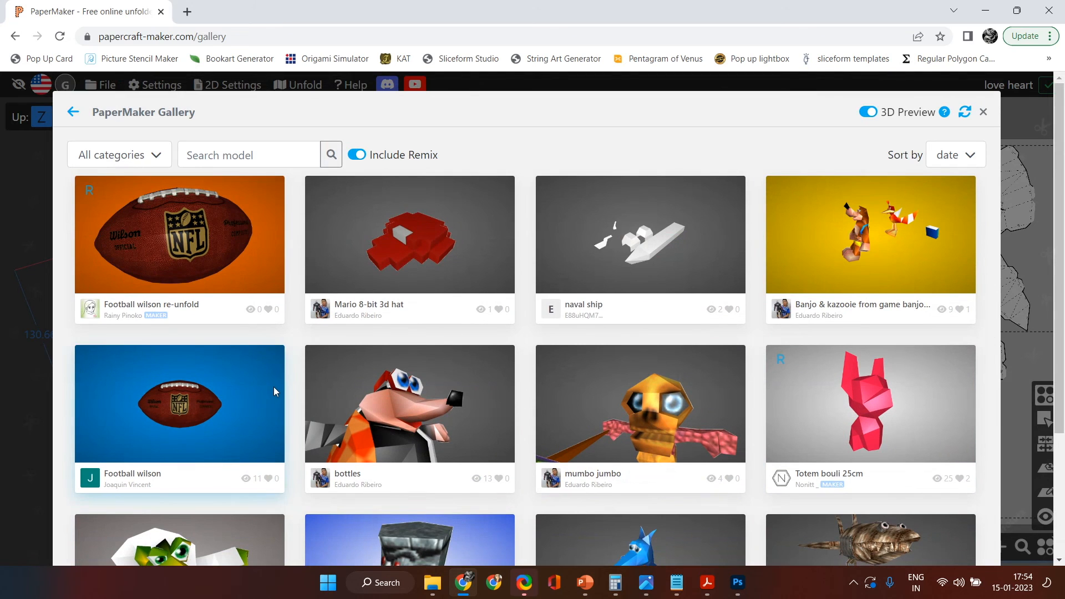
Step: Filter the gallery to the Nature category and look through its models
{"action": "left_click", "coordinate": [147, 162]}
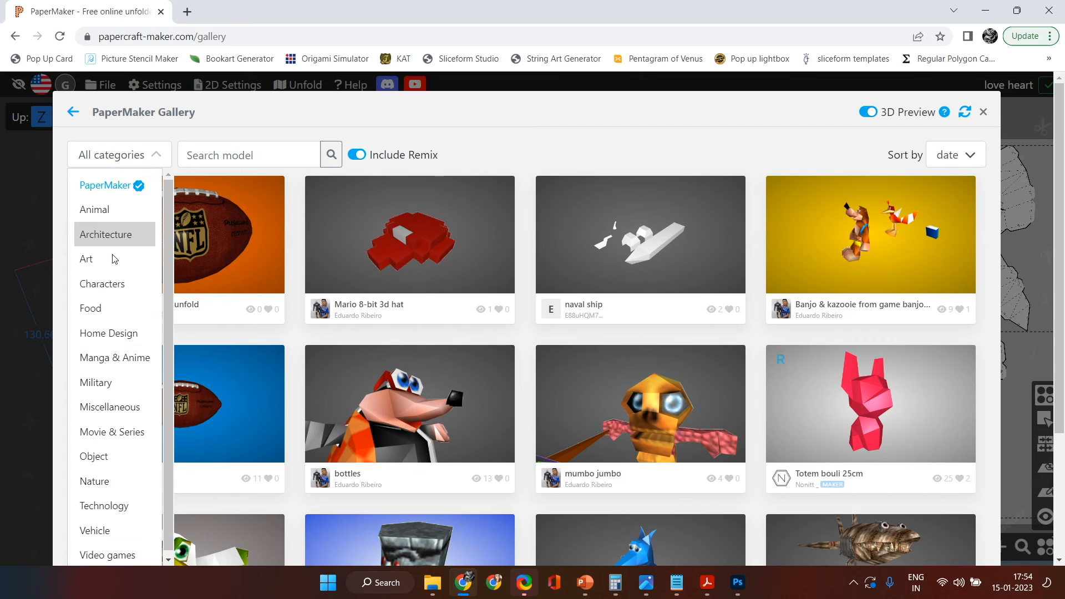
{"action": "scroll", "coordinate": [110, 373], "scroll_direction": "down", "scroll_amount": 1}
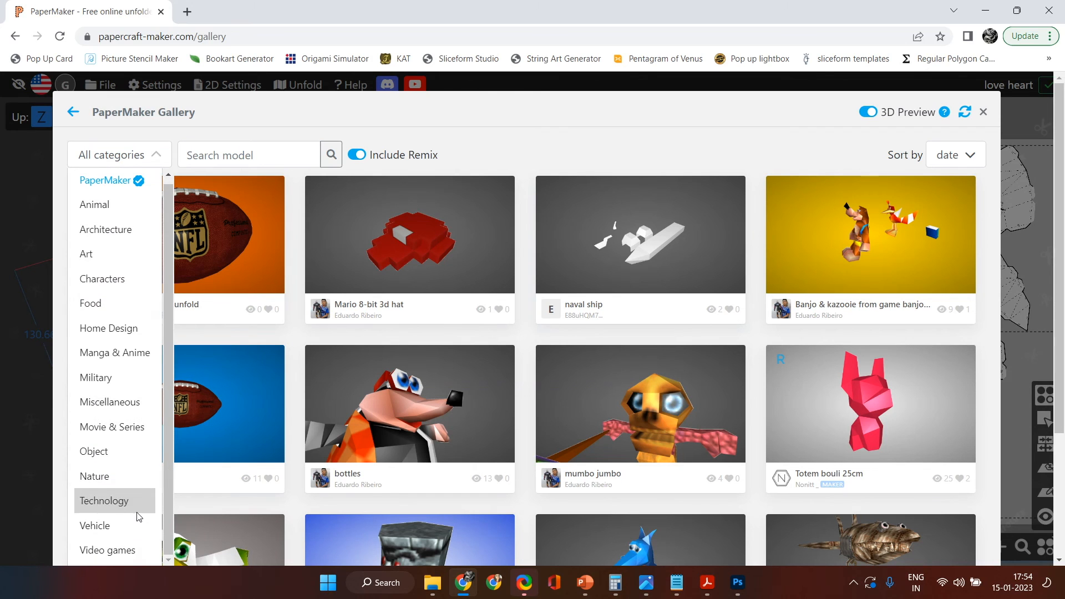
{"action": "left_click", "coordinate": [114, 493]}
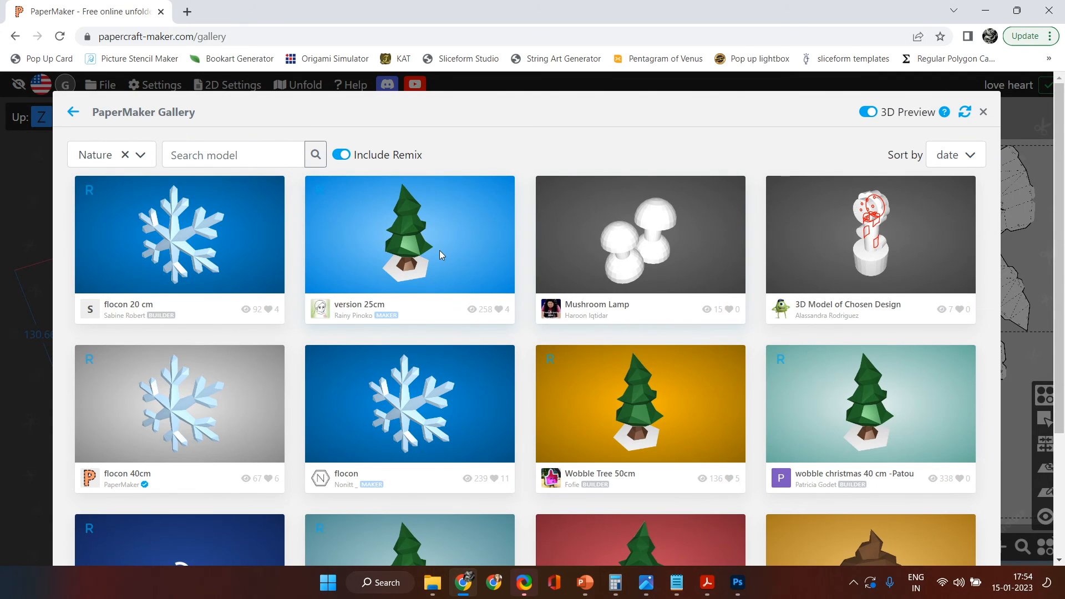
{"action": "scroll", "coordinate": [636, 442], "scroll_direction": "down", "scroll_amount": 3}
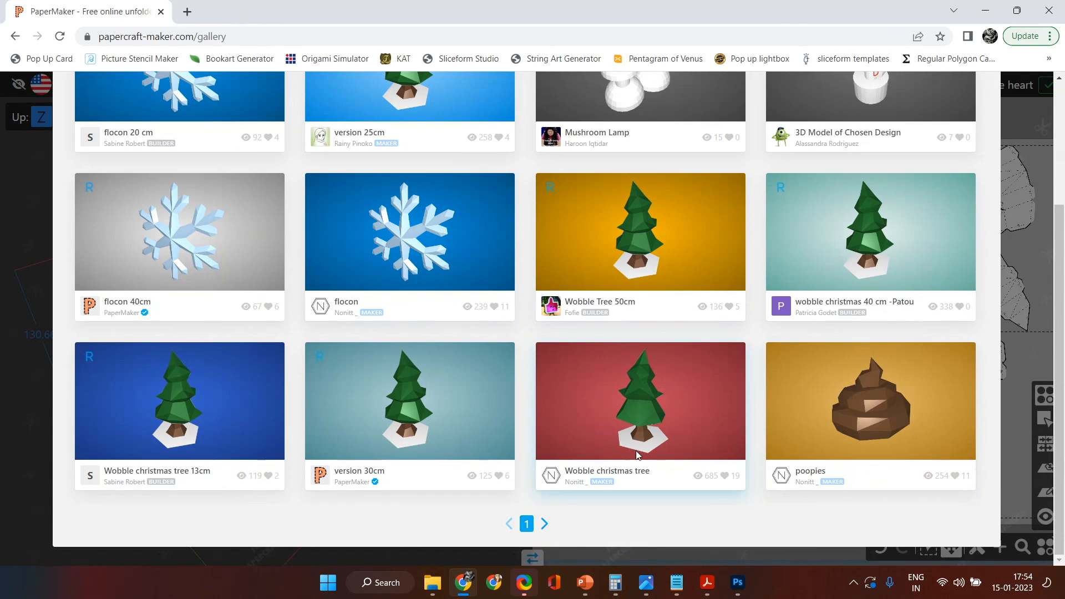
{"action": "left_click", "coordinate": [544, 523]}
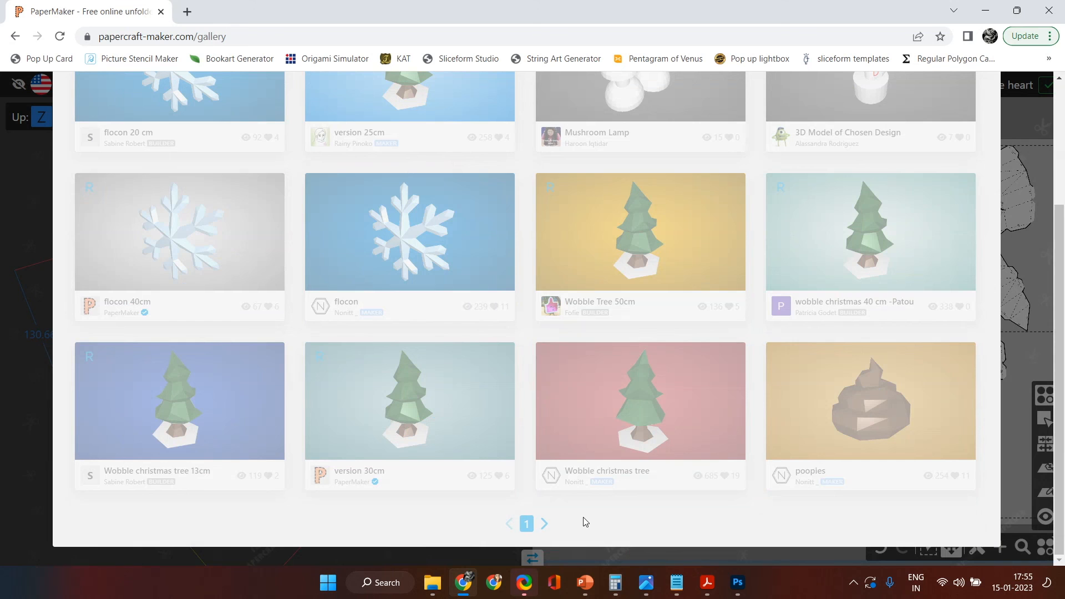
{"action": "scroll", "coordinate": [512, 250], "scroll_direction": "down", "scroll_amount": 1}
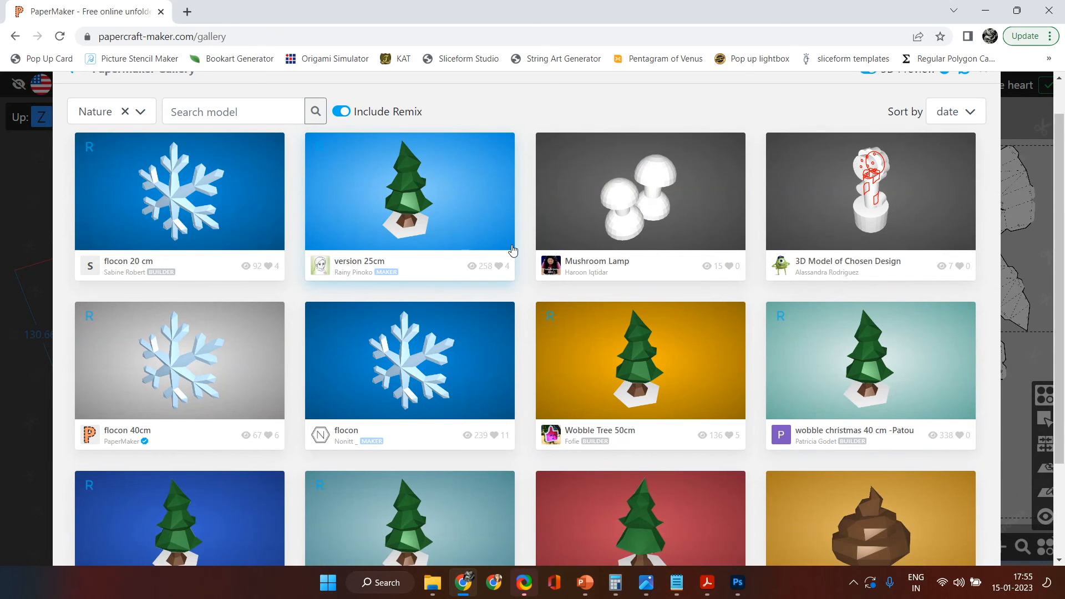
{"action": "scroll", "coordinate": [512, 251], "scroll_direction": "down", "scroll_amount": 2}
{"action": "scroll", "coordinate": [135, 171], "scroll_direction": "up", "scroll_amount": 4}
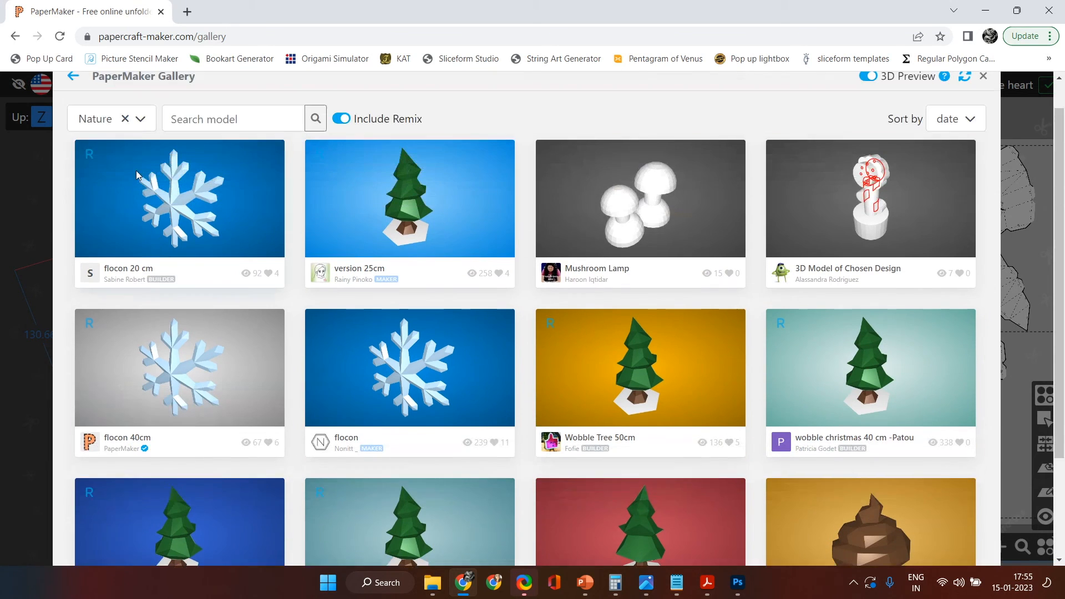
Step: Check the gallery's category list and open the details page of the "version 25cm" tree model
{"action": "left_click", "coordinate": [139, 157]}
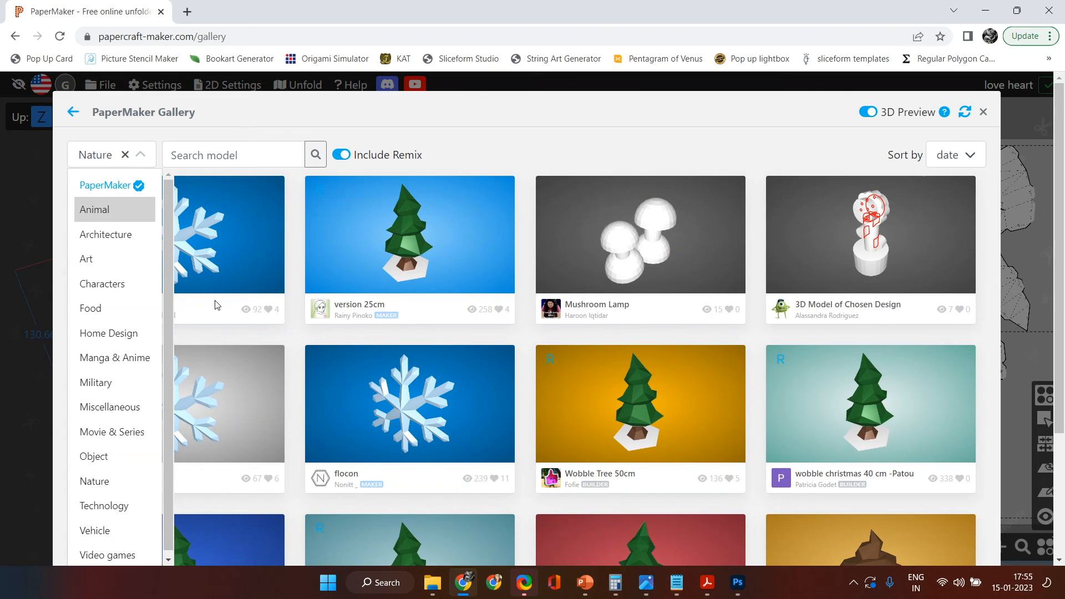
{"action": "left_click", "coordinate": [448, 219]}
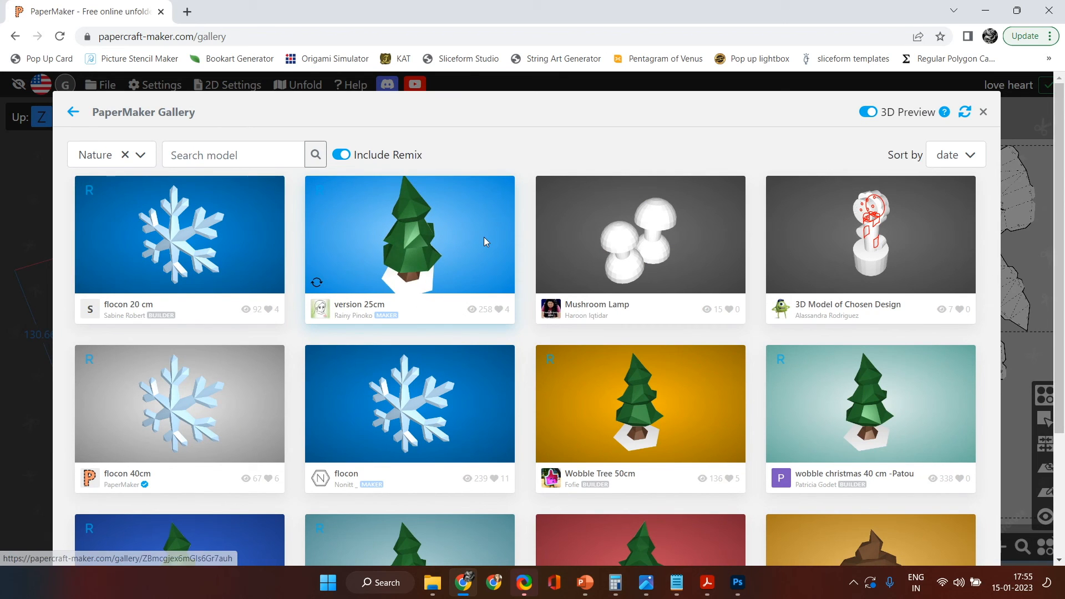
{"action": "left_click", "coordinate": [423, 307]}
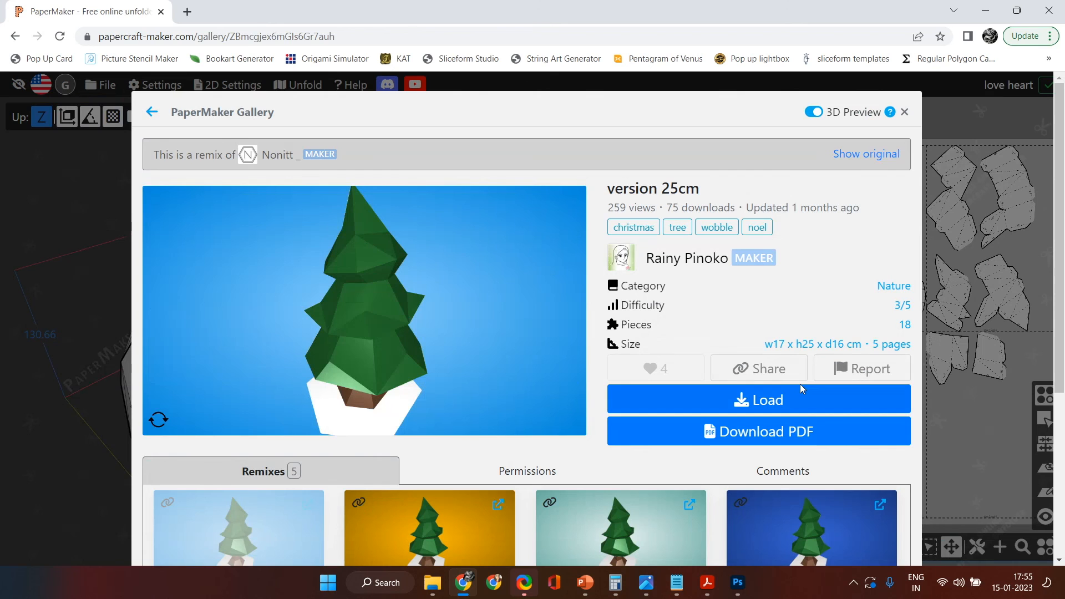
Step: Load the "version 25cm" tree model into the workspace and look over its unfolded trunk, base and foliage pieces
{"action": "left_click", "coordinate": [784, 404]}
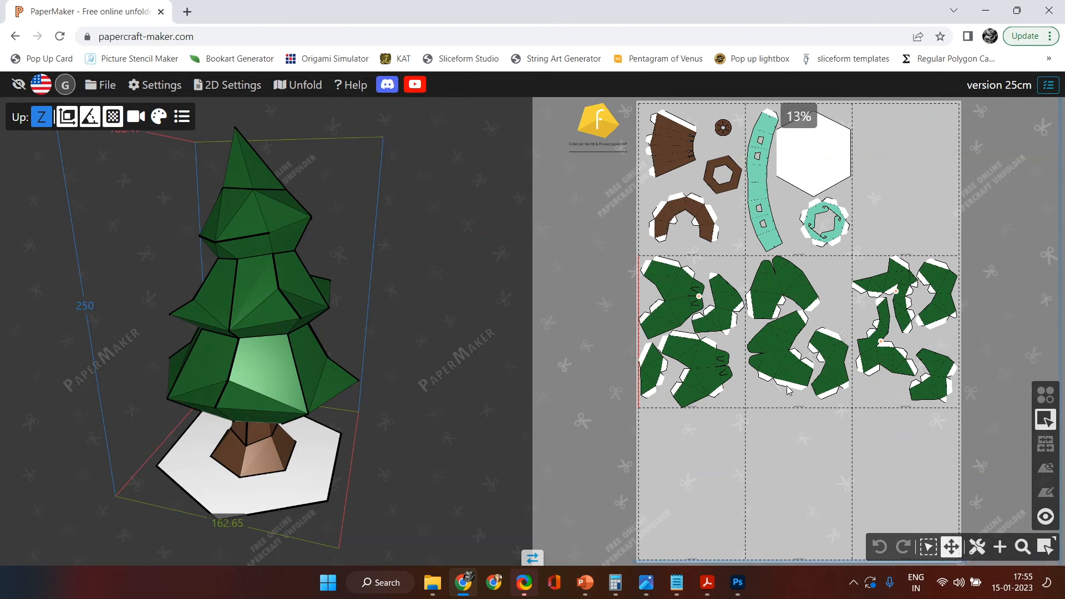
{"action": "scroll", "coordinate": [804, 244], "scroll_direction": "up", "scroll_amount": 2}
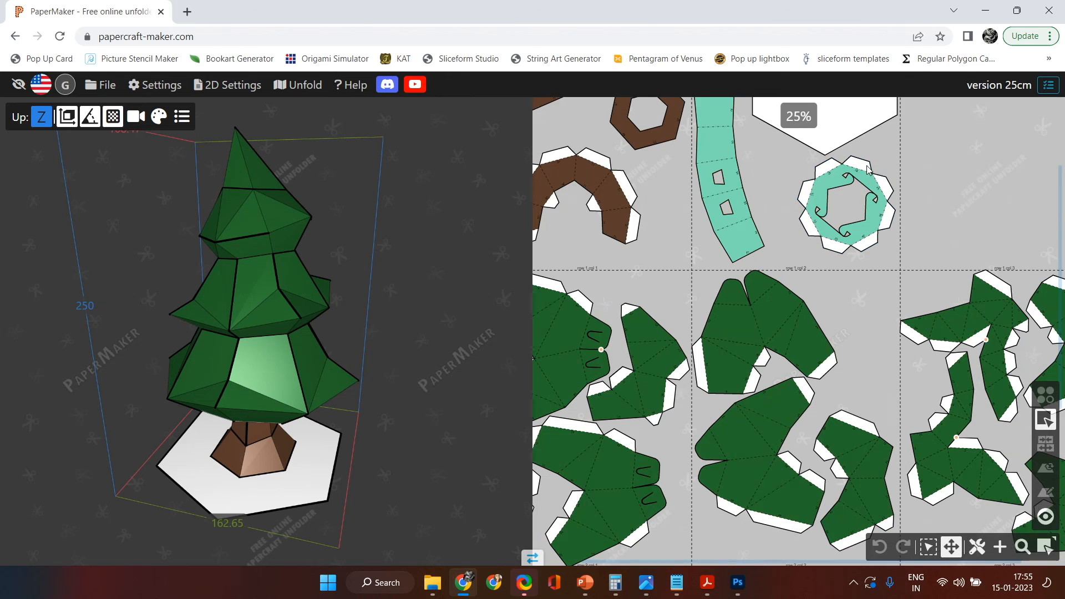
{"action": "scroll", "coordinate": [901, 239], "scroll_direction": "up", "scroll_amount": 2}
{"action": "left_click_drag", "start_coordinate": [869, 416], "coordinate": [838, 268]}
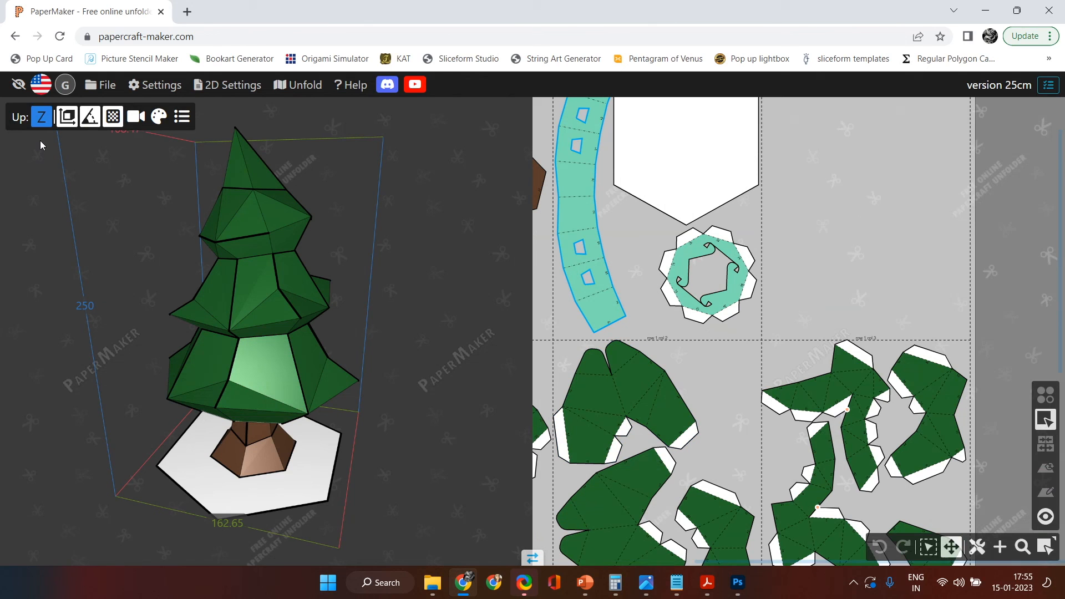
Step: Switch the tree's textures off and on again, and look over the whole template layout across its pages
{"action": "left_click", "coordinate": [113, 116]}
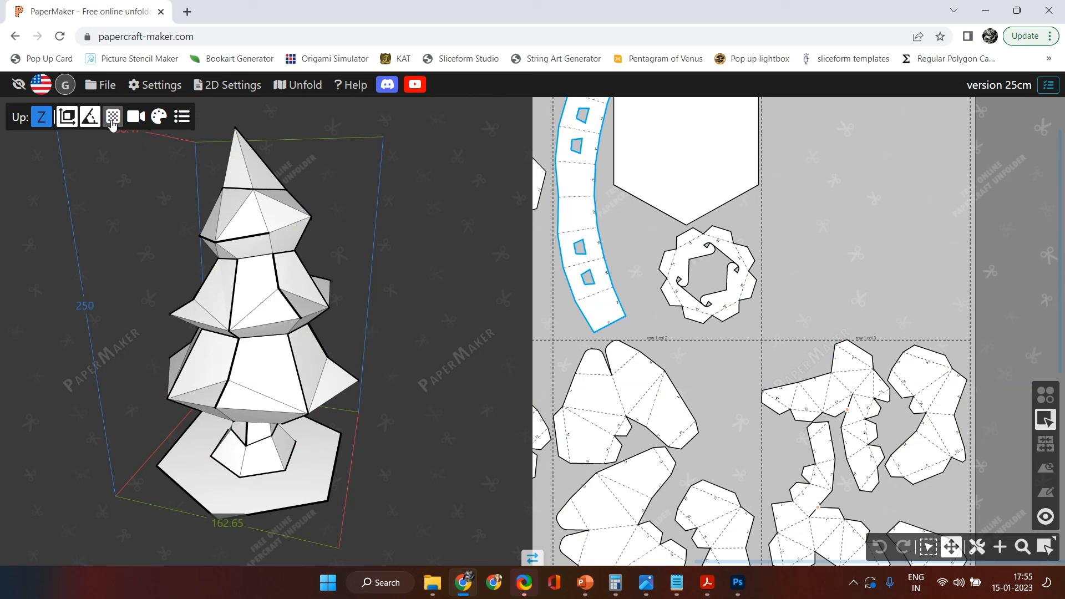
{"action": "left_click", "coordinate": [113, 117]}
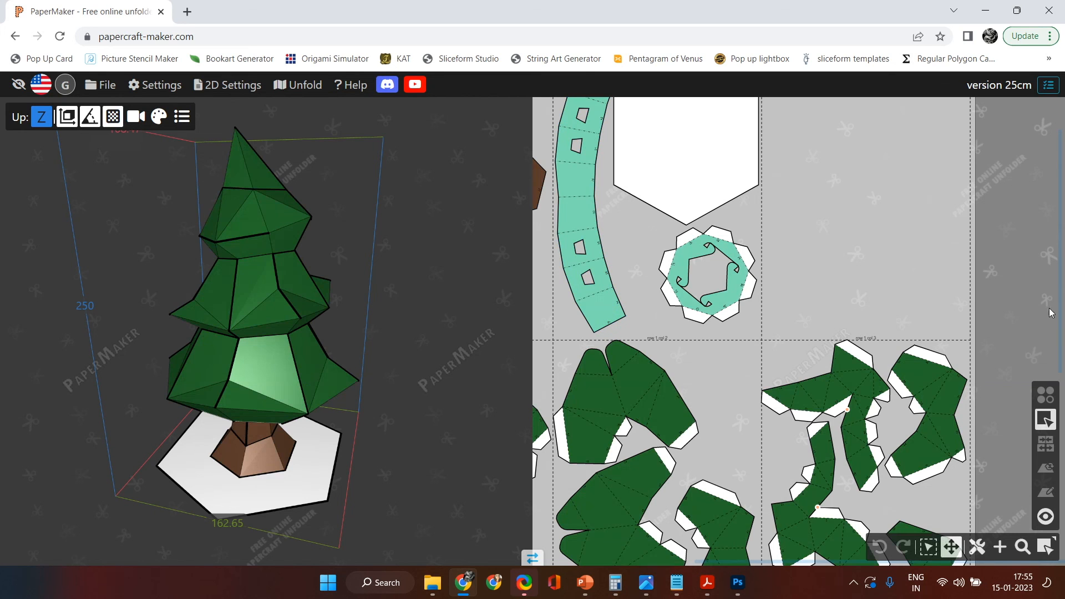
{"action": "scroll", "coordinate": [873, 193], "scroll_direction": "up", "scroll_amount": 3}
{"action": "left_click_drag", "start_coordinate": [855, 283], "coordinate": [858, 106]}
{"action": "left_click_drag", "start_coordinate": [665, 511], "coordinate": [794, 573]}
{"action": "scroll", "coordinate": [964, 211], "scroll_direction": "down", "scroll_amount": 2}
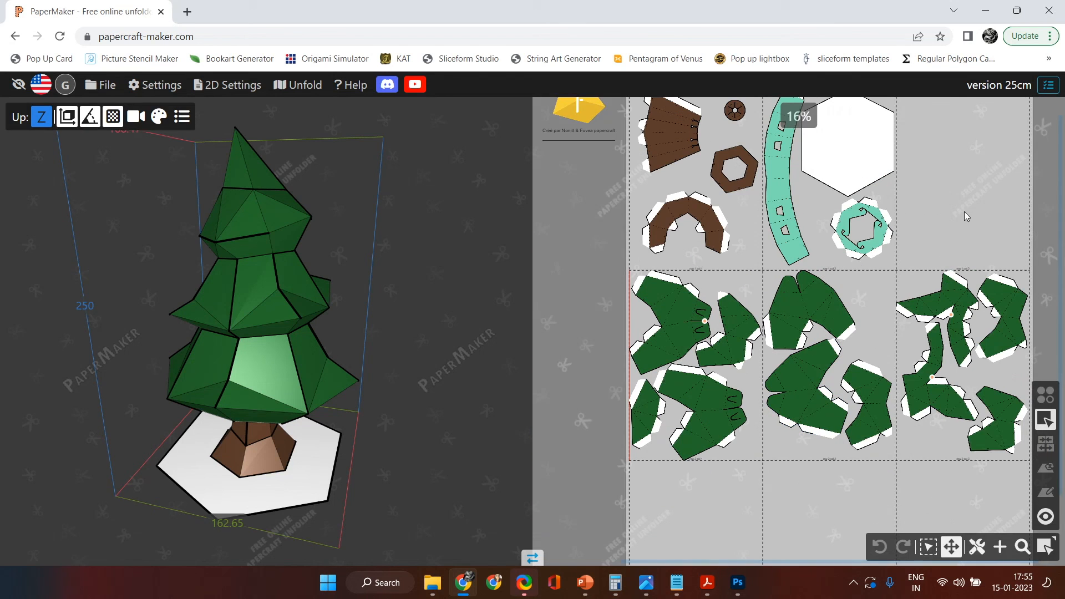
{"action": "left_click_drag", "start_coordinate": [955, 209], "coordinate": [935, 248]}
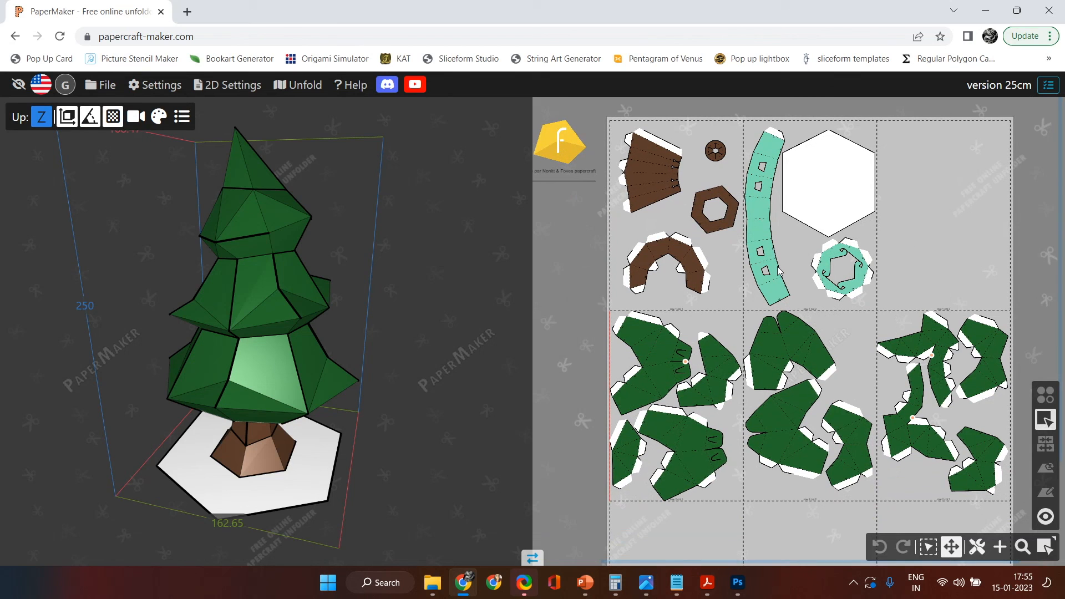
Step: Select the upper green foliage piece with the two slotted tabs to locate it on the 3D tree
{"action": "scroll", "coordinate": [595, 426], "scroll_direction": "up", "scroll_amount": 4}
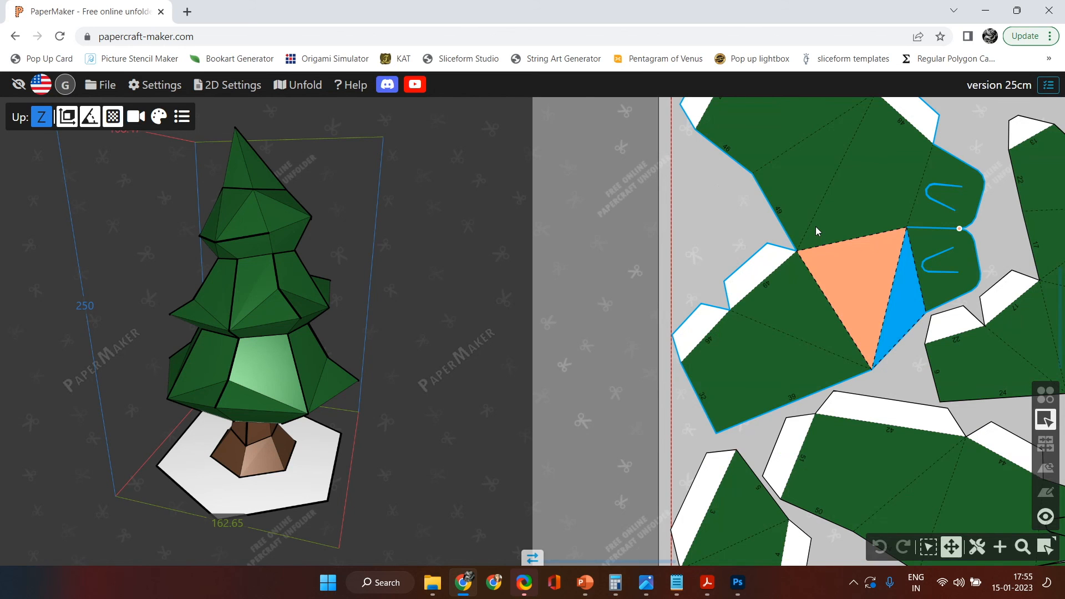
{"action": "left_click", "coordinate": [839, 211]}
{"action": "middle_click_drag", "start_coordinate": [843, 211], "coordinate": [776, 218]}
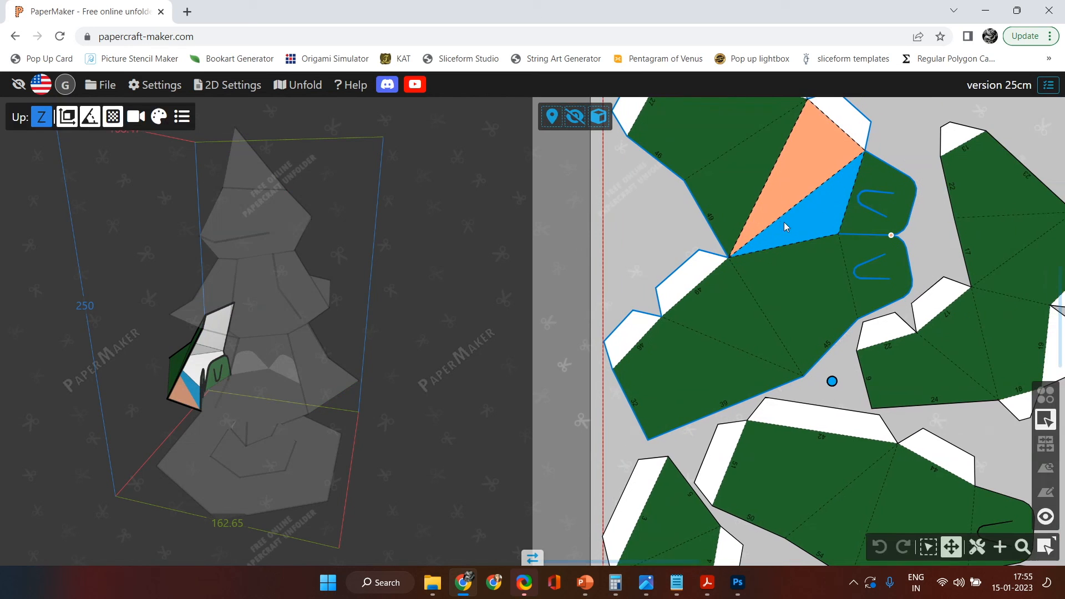
{"action": "left_click", "coordinate": [905, 240]}
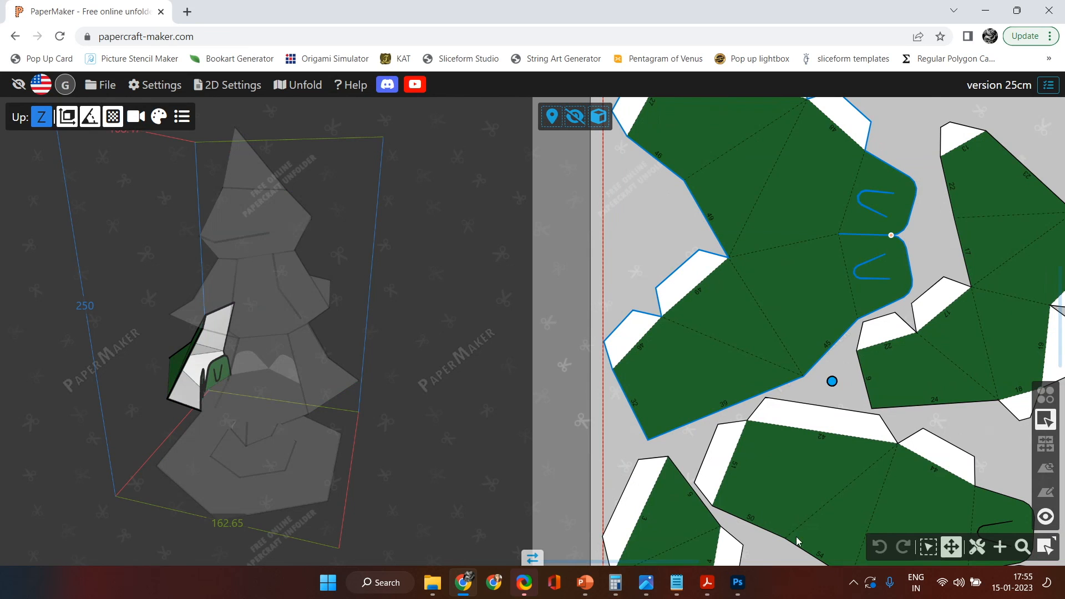
Step: Select neighbouring green foliage pieces to locate them on the 3D tree, and examine the surrounding trunk and base pieces
{"action": "scroll", "coordinate": [837, 284], "scroll_direction": "up", "scroll_amount": 3}
{"action": "scroll", "coordinate": [837, 284], "scroll_direction": "down", "scroll_amount": 6}
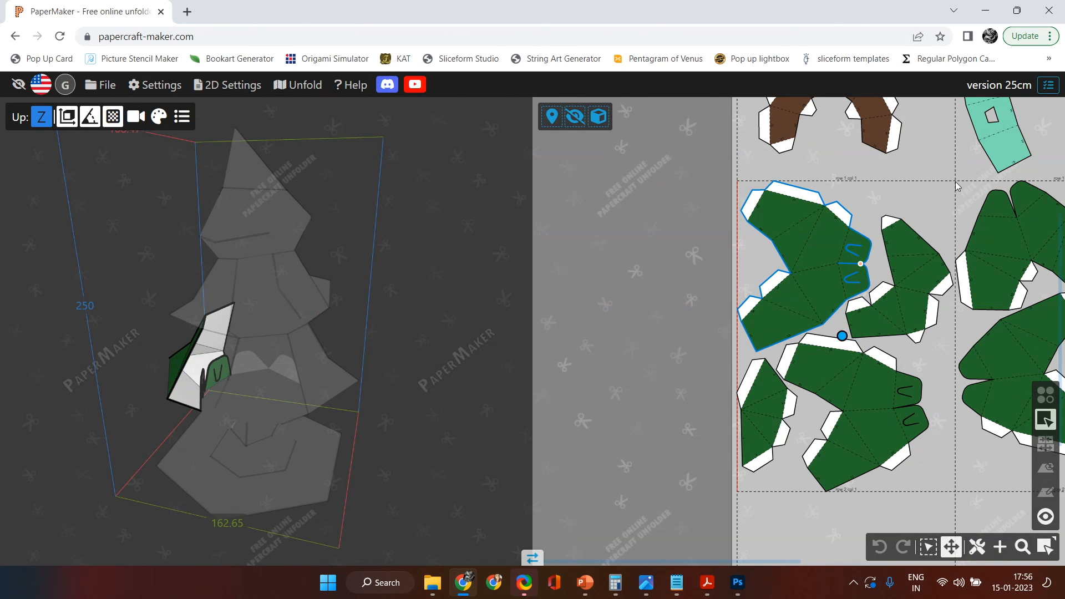
{"action": "left_click_drag", "start_coordinate": [963, 156], "coordinate": [691, 184]}
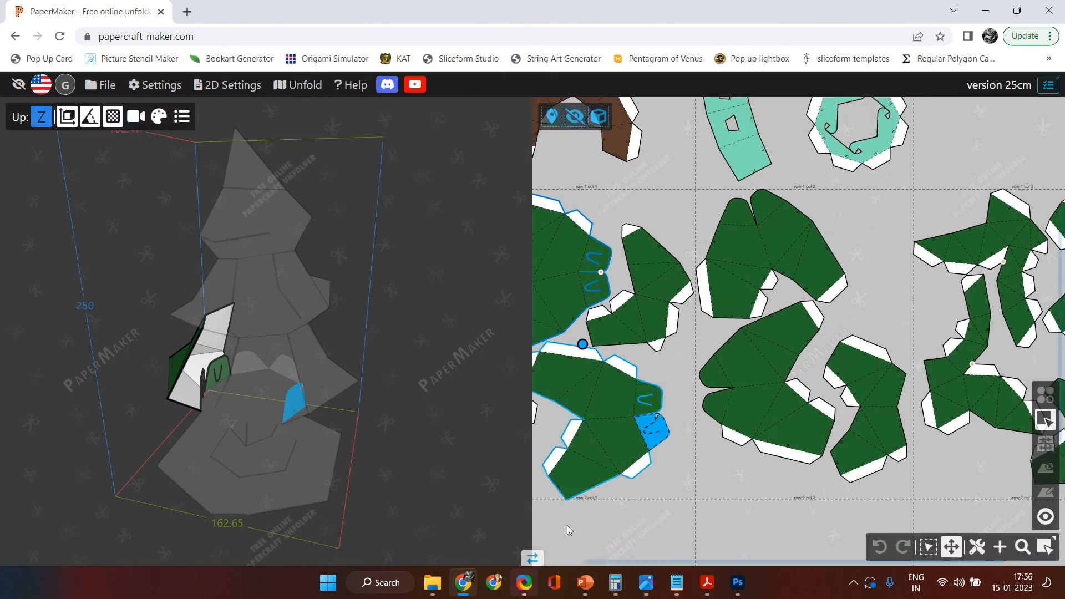
{"action": "left_click_drag", "start_coordinate": [637, 282], "coordinate": [687, 255]}
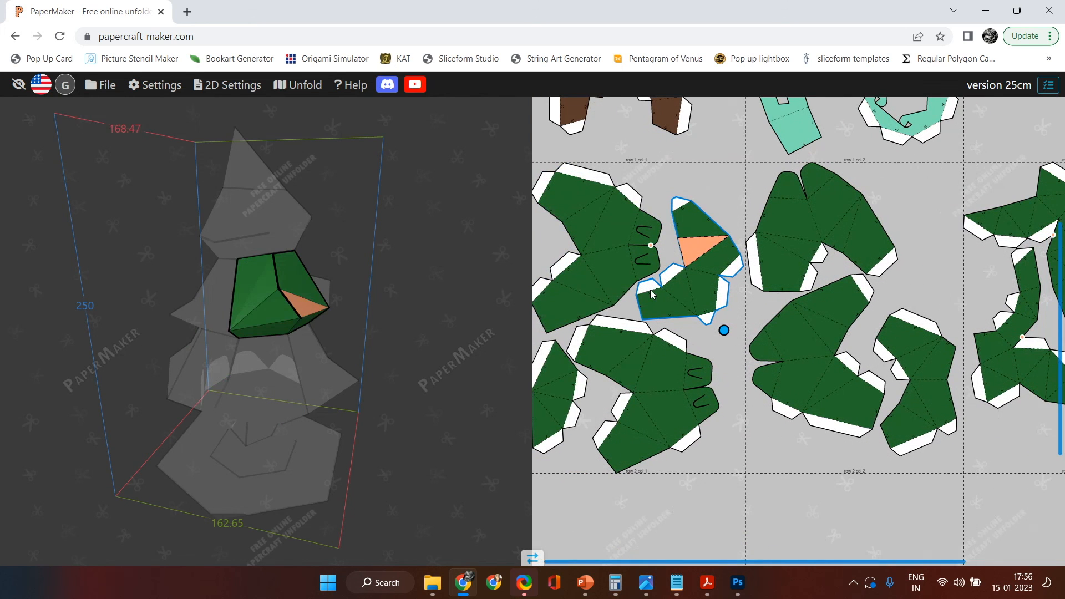
{"action": "left_click_drag", "start_coordinate": [787, 228], "coordinate": [709, 502]}
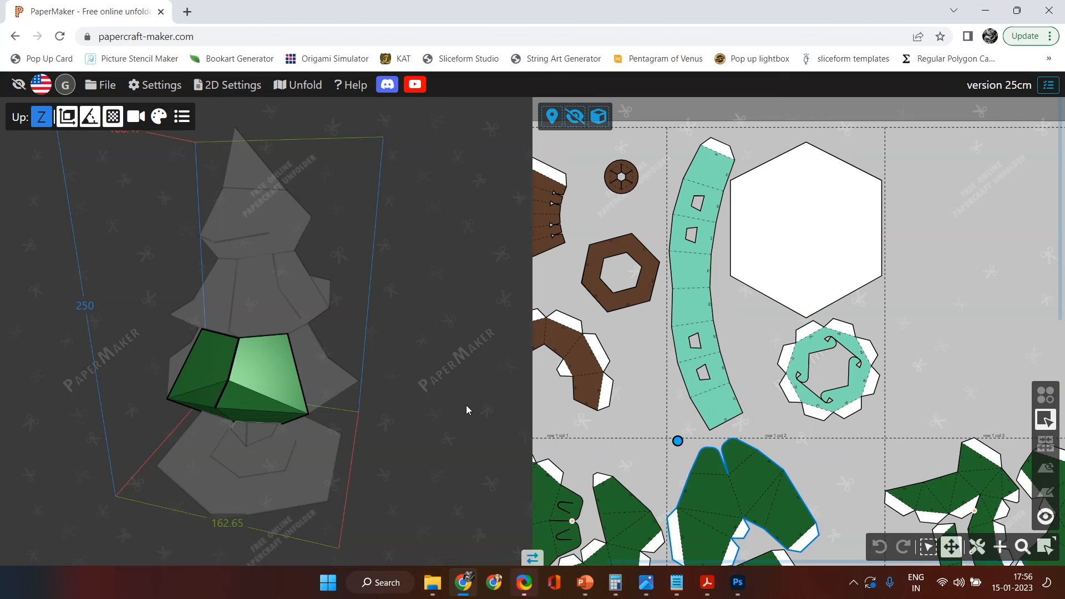
{"action": "left_click_drag", "start_coordinate": [752, 322], "coordinate": [747, 239]}
{"action": "right_click_drag", "start_coordinate": [807, 235], "coordinate": [820, 231]}
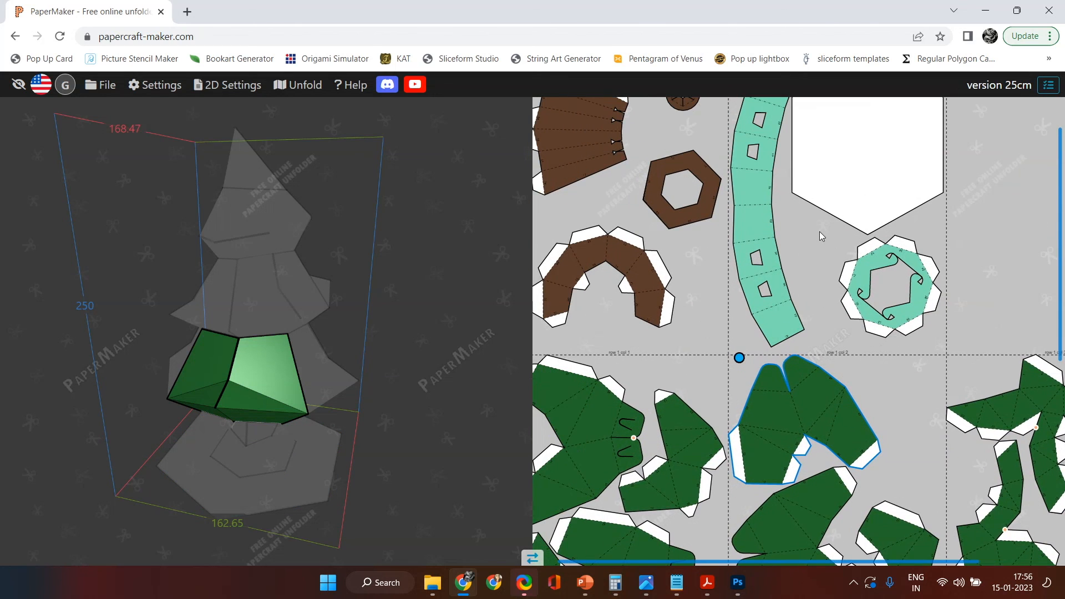